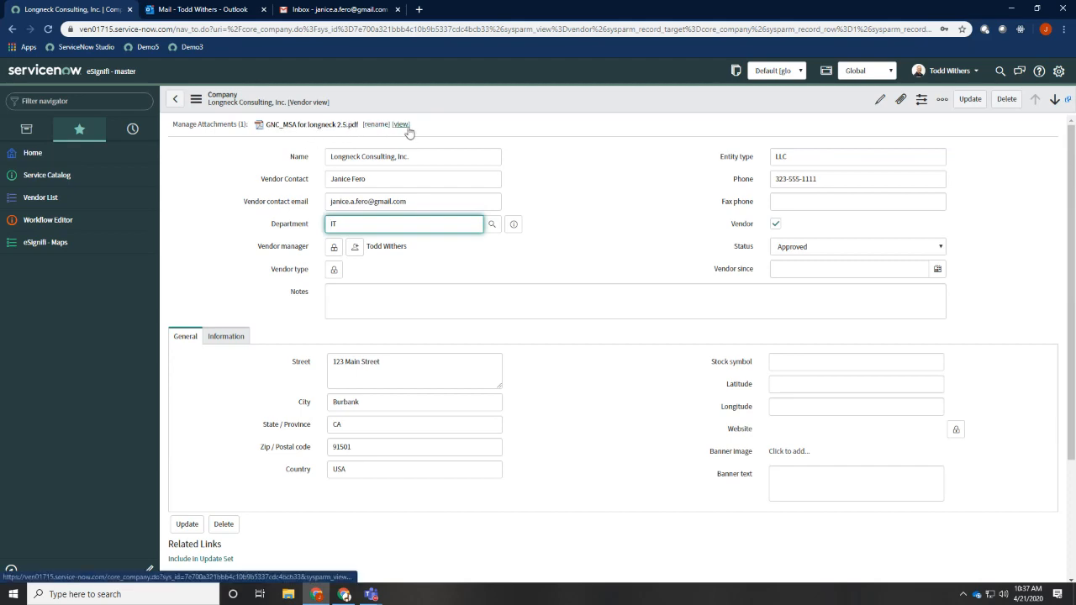
Review the attached GNC_MSA for longneck 2.5.pdf down to its signature block, and close the preview
{"action": "left_click", "coordinate": [403, 126]}
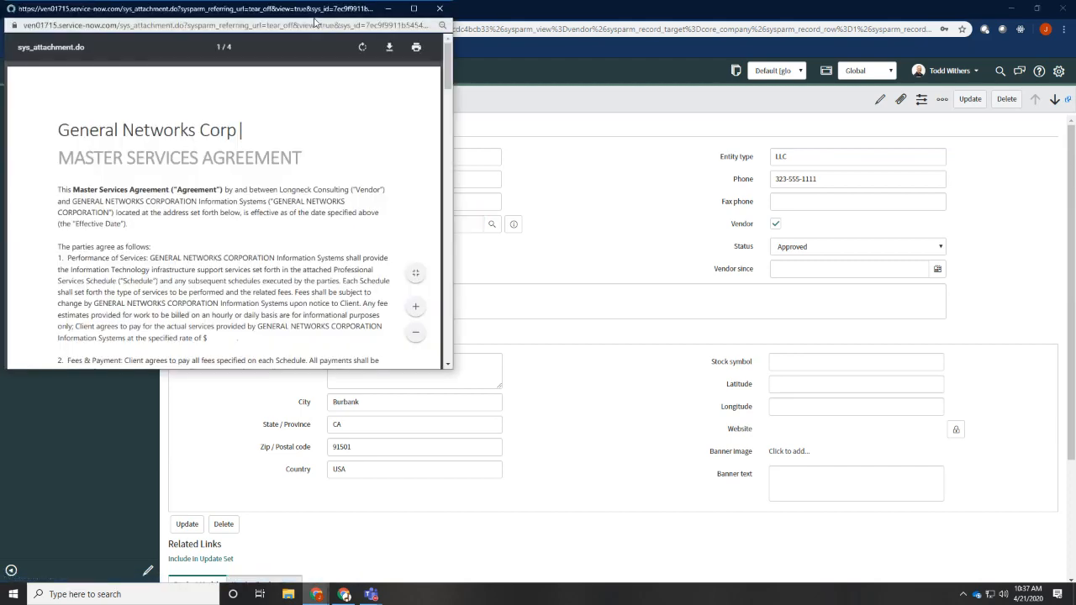
{"action": "left_click_drag", "start_coordinate": [347, 8], "coordinate": [675, 74]}
{"action": "scroll", "coordinate": [688, 238], "scroll_direction": "down", "scroll_amount": 2}
{"action": "scroll", "coordinate": [688, 238], "scroll_direction": "down", "scroll_amount": 15}
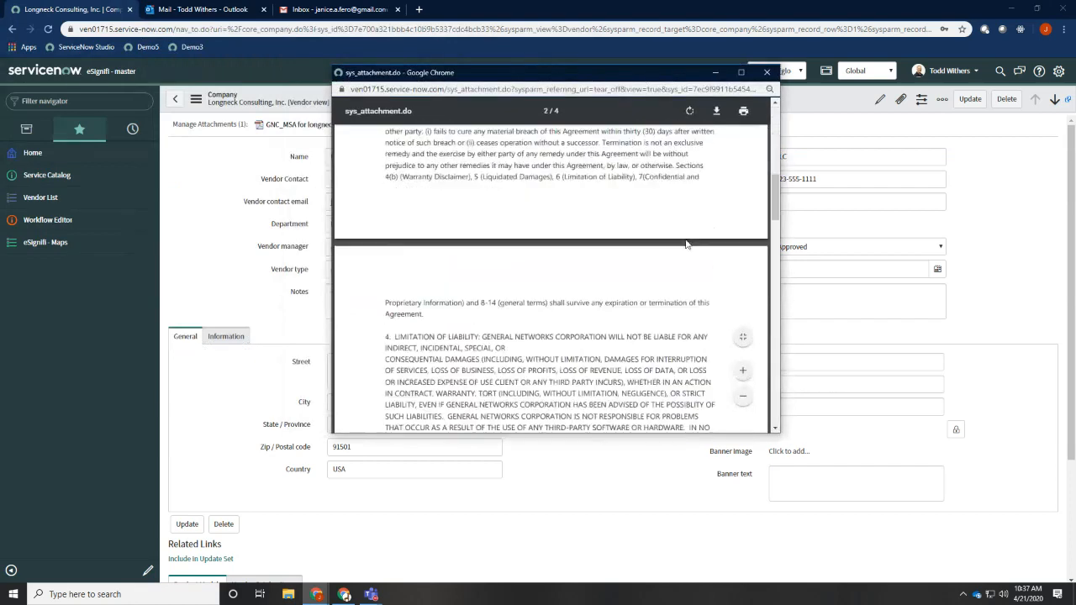
{"action": "scroll", "coordinate": [672, 307], "scroll_direction": "down", "scroll_amount": 2}
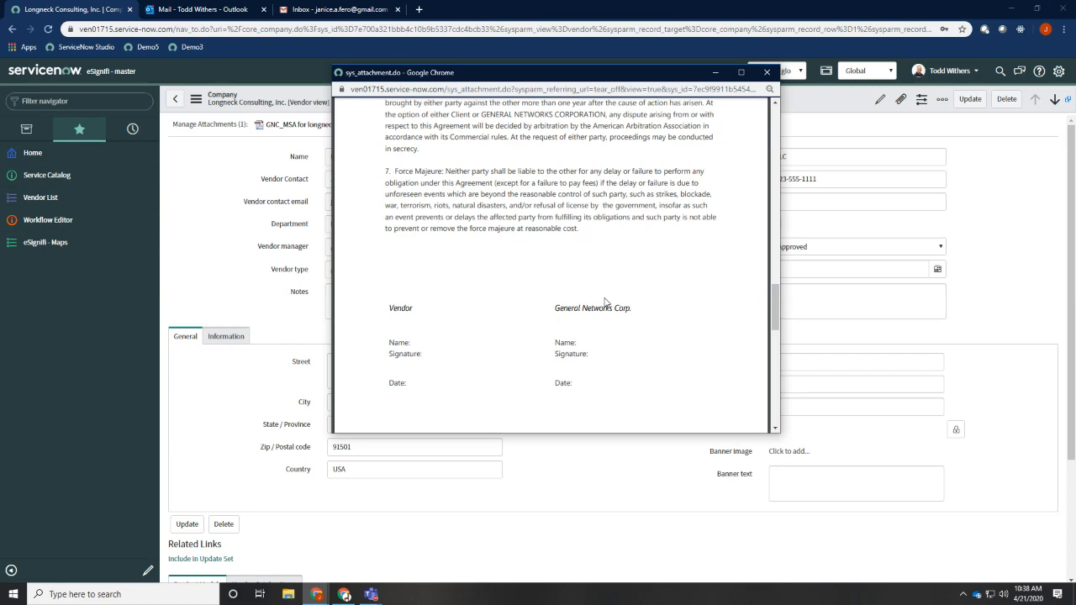
{"action": "left_click", "coordinate": [767, 73]}
{"action": "left_click", "coordinate": [628, 206]}
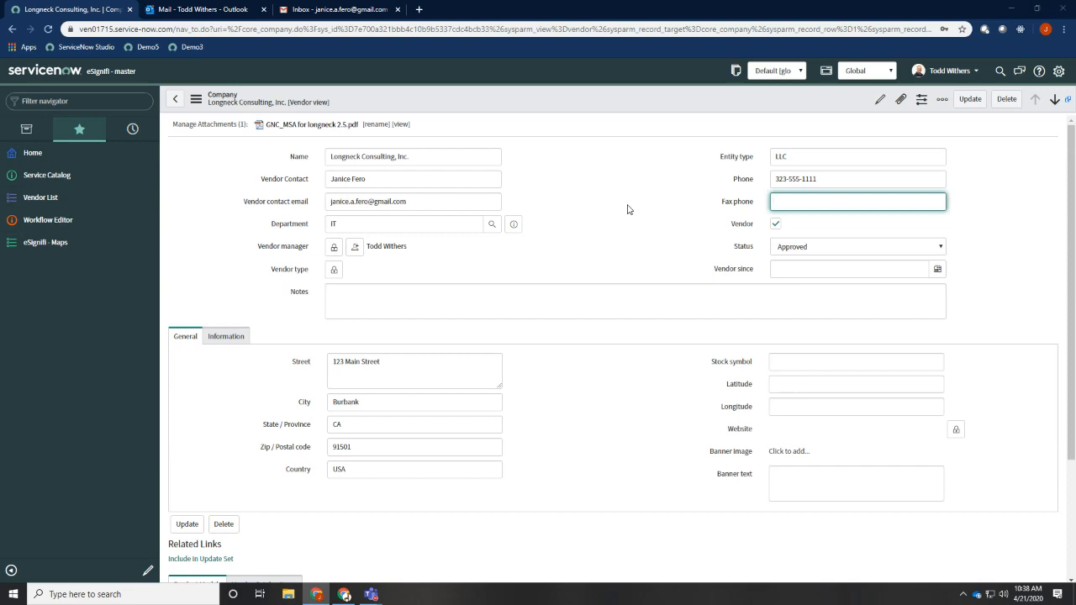
Switch to the eSignifi Portal and start a new map from the Company (core_company) table
{"action": "key", "text": "alt+Tab"}
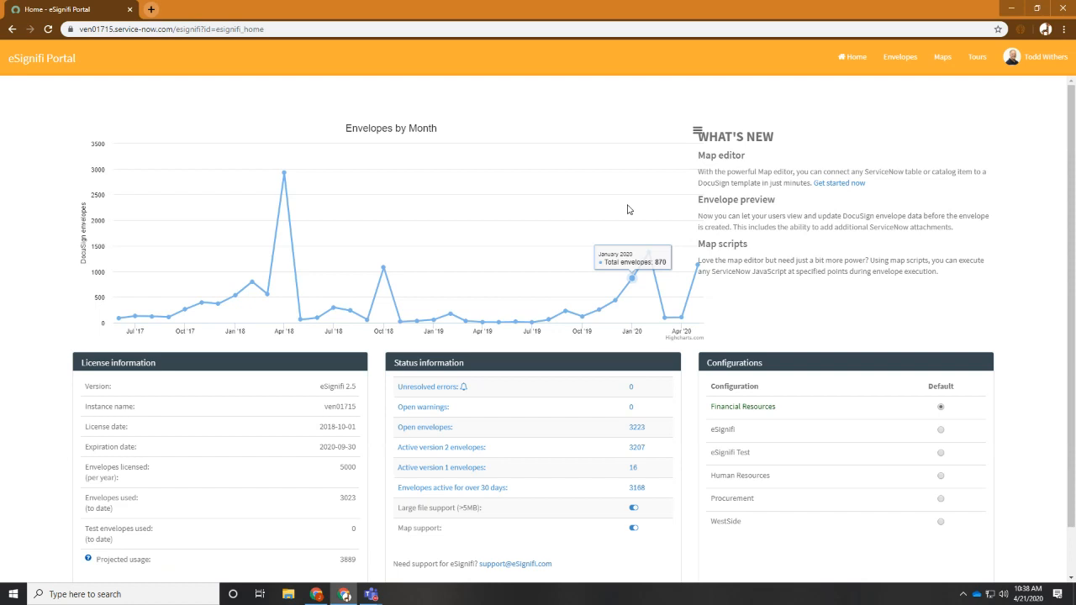
{"action": "left_click", "coordinate": [943, 60]}
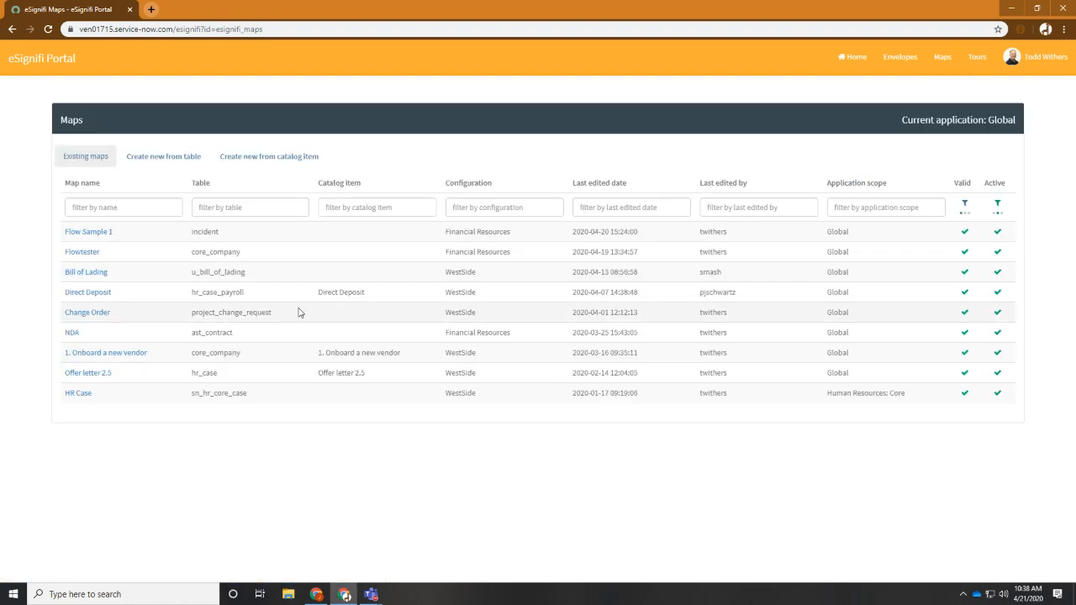
{"action": "left_click", "coordinate": [164, 165]}
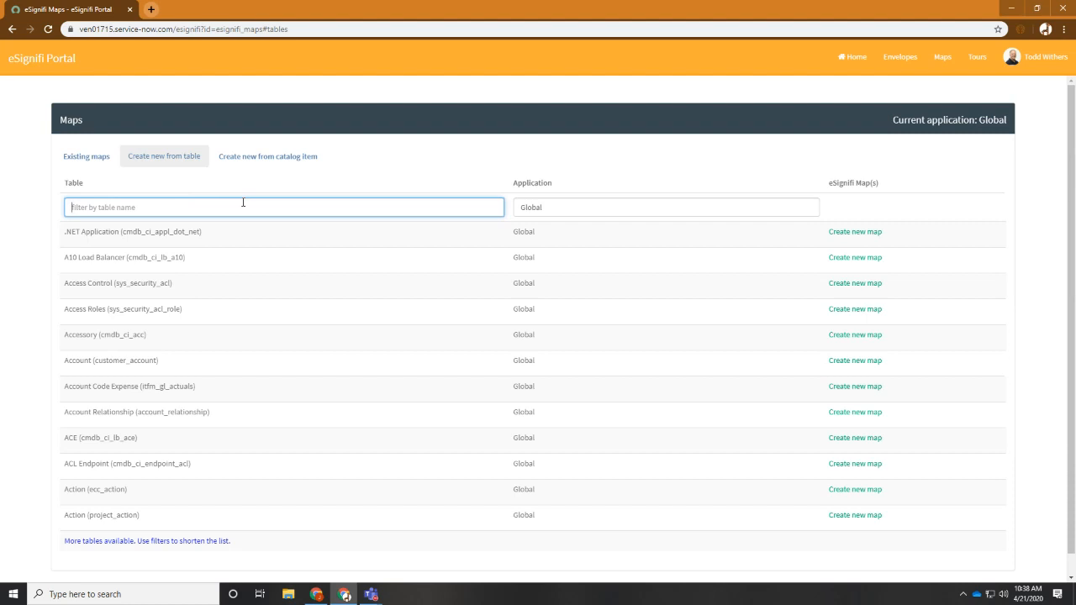
{"action": "type", "text": "Company"}
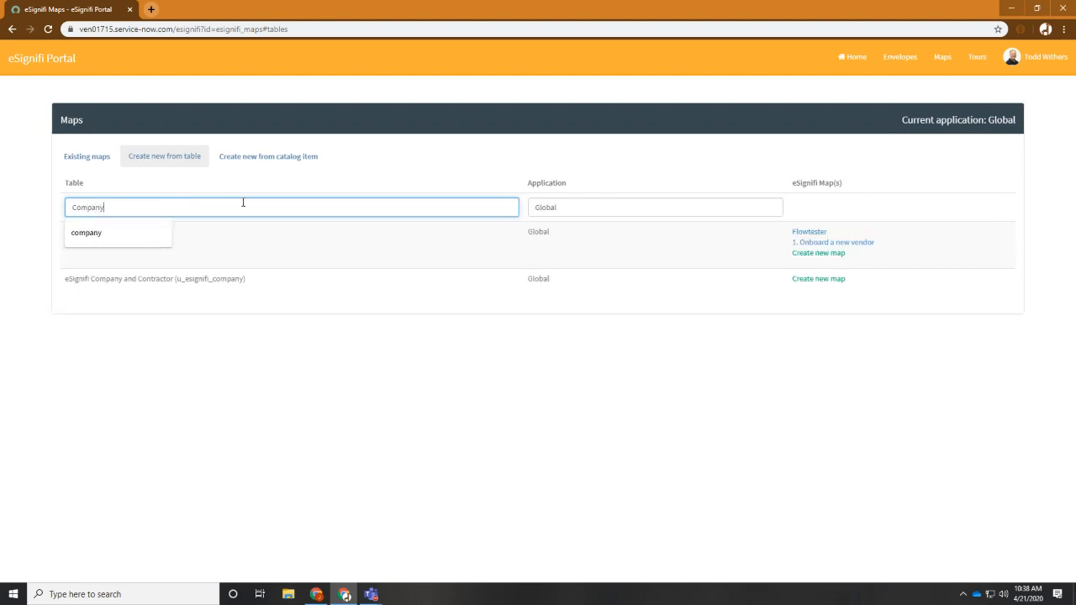
{"action": "left_click", "coordinate": [777, 382]}
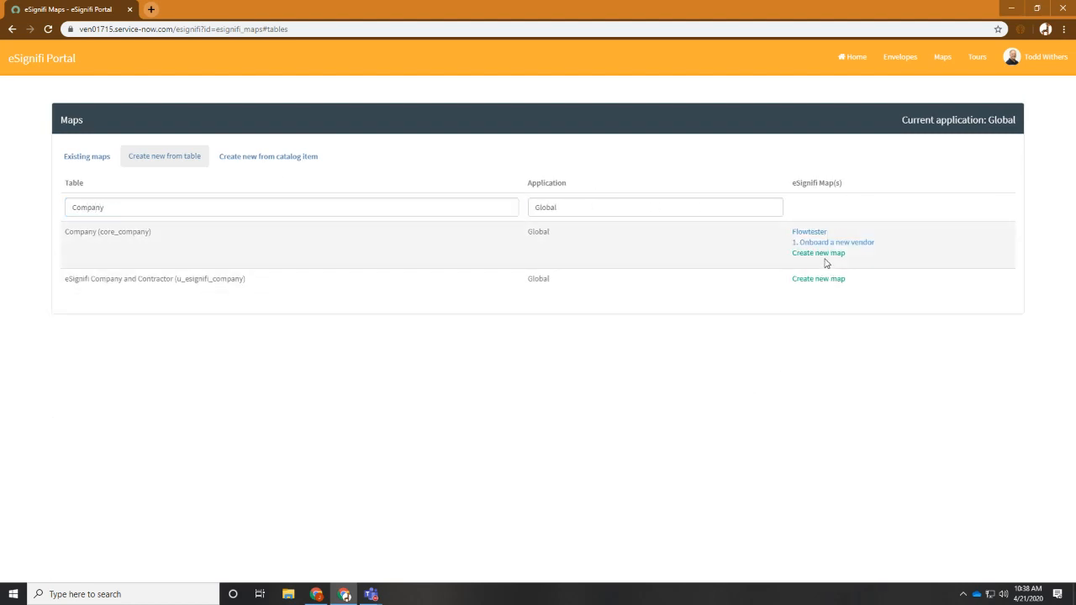
{"action": "left_click", "coordinate": [823, 256]}
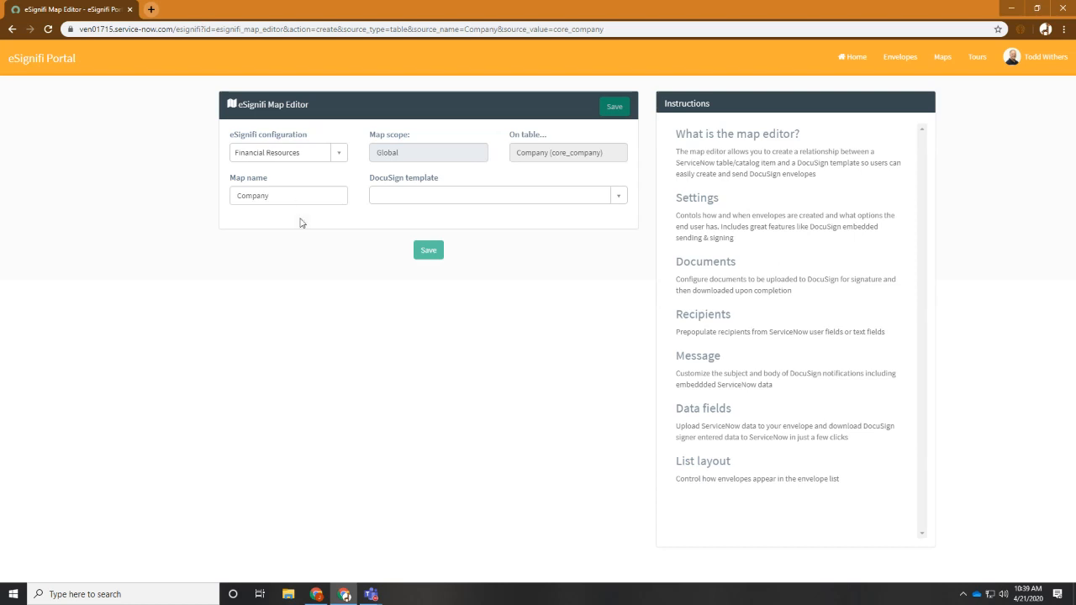
Name the map MSA and assign it the Simple MSA template from DocuSign
{"action": "left_click", "coordinate": [246, 197]}
{"action": "double_click", "coordinate": [246, 198]}
{"action": "type", "text": "MSA"}
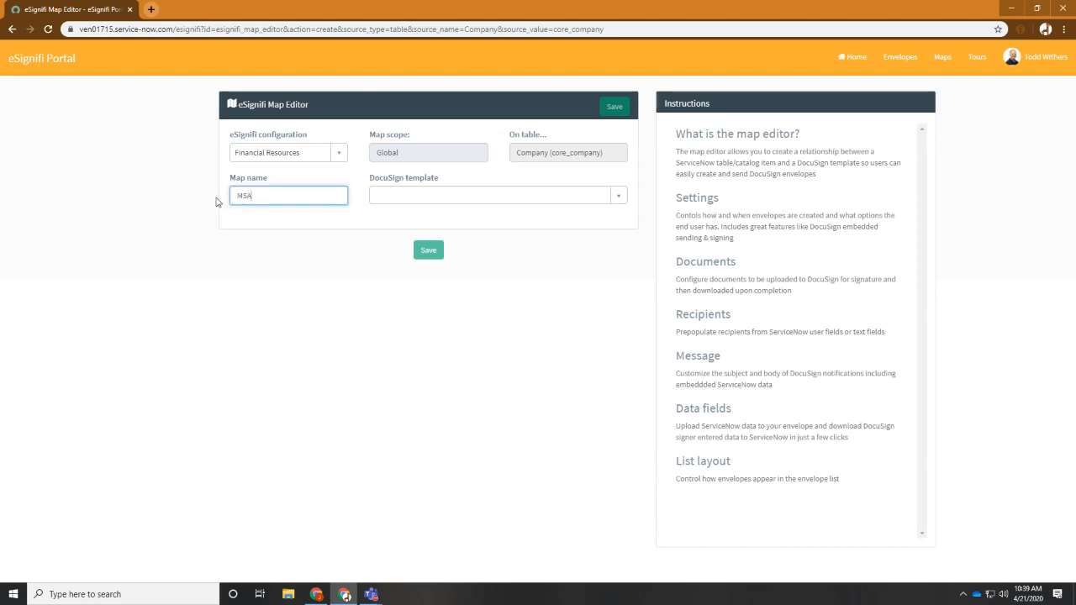
{"action": "left_click", "coordinate": [569, 202]}
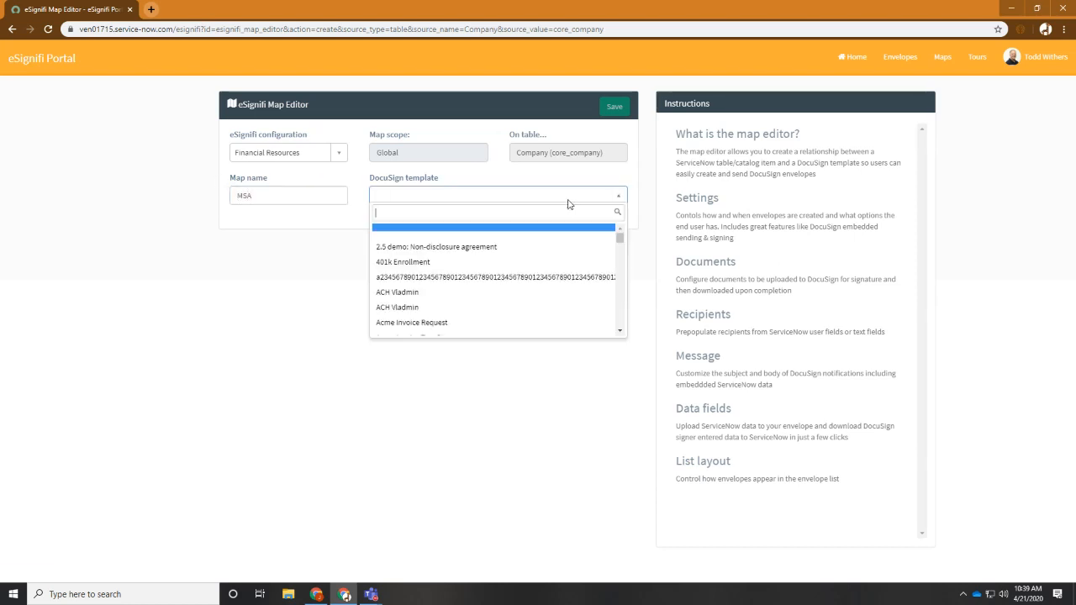
{"action": "type", "text": "simp"}
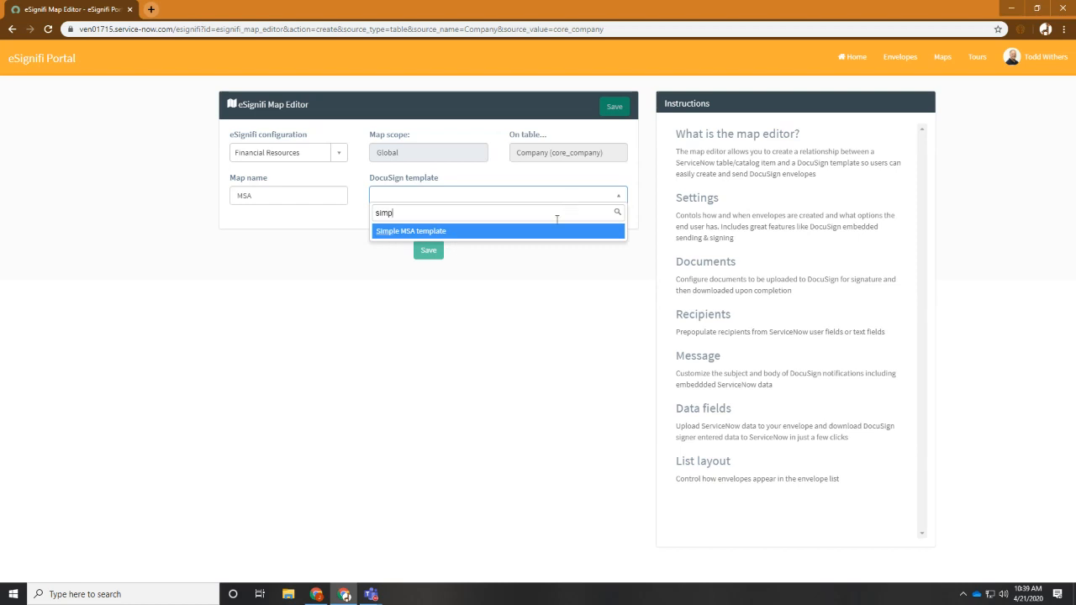
{"action": "left_click", "coordinate": [543, 232]}
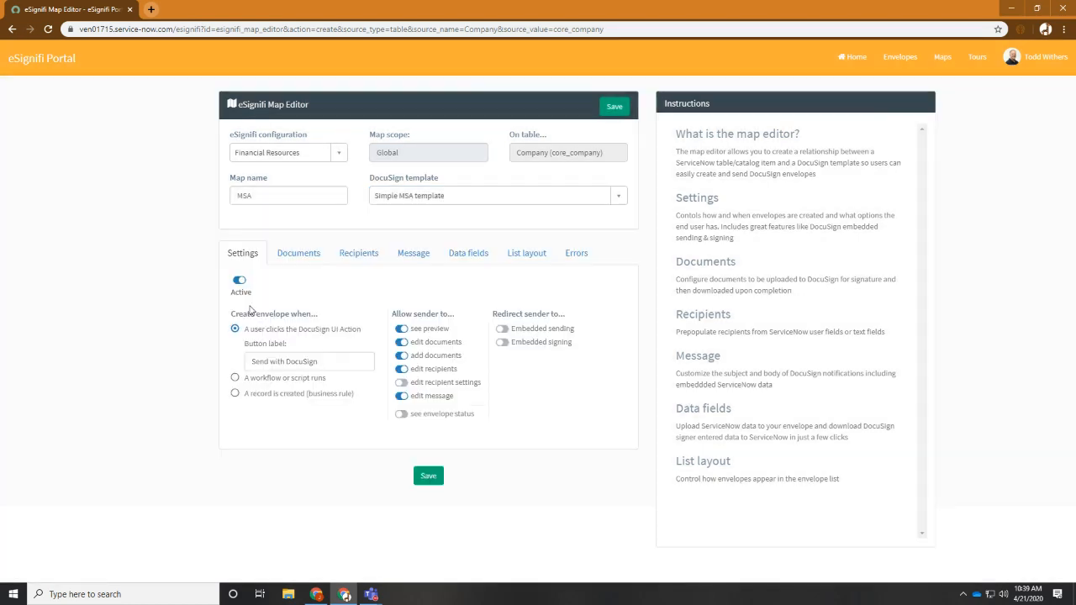
Enable embedded sending and let the sender see the envelope status, keeping the preview enabled, and save the map
{"action": "left_click", "coordinate": [400, 329]}
{"action": "left_click", "coordinate": [400, 329]}
{"action": "left_click", "coordinate": [502, 329]}
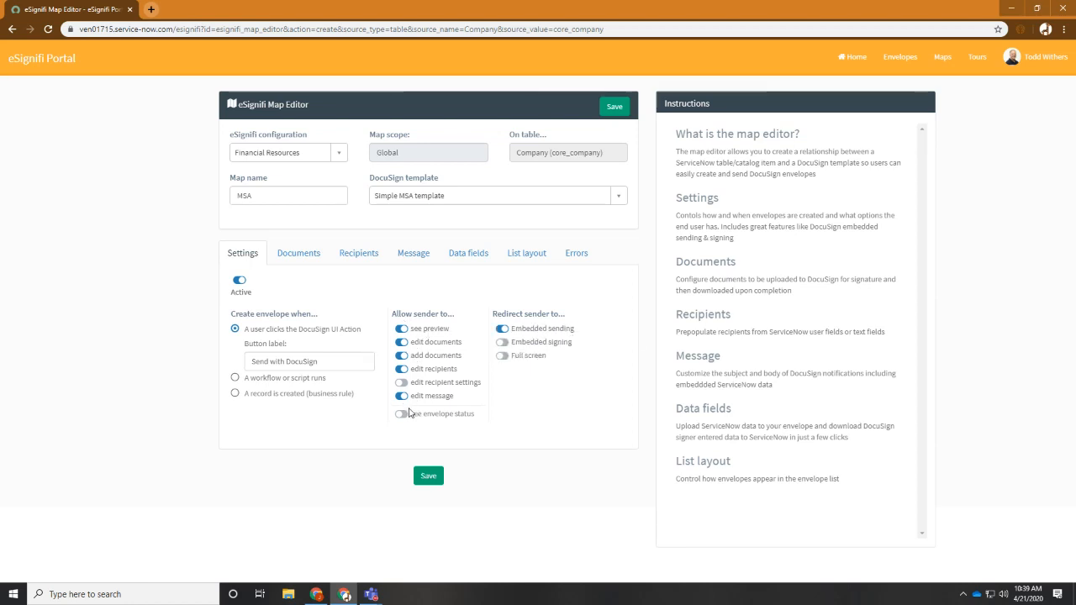
{"action": "left_click", "coordinate": [402, 414]}
{"action": "left_click", "coordinate": [428, 477]}
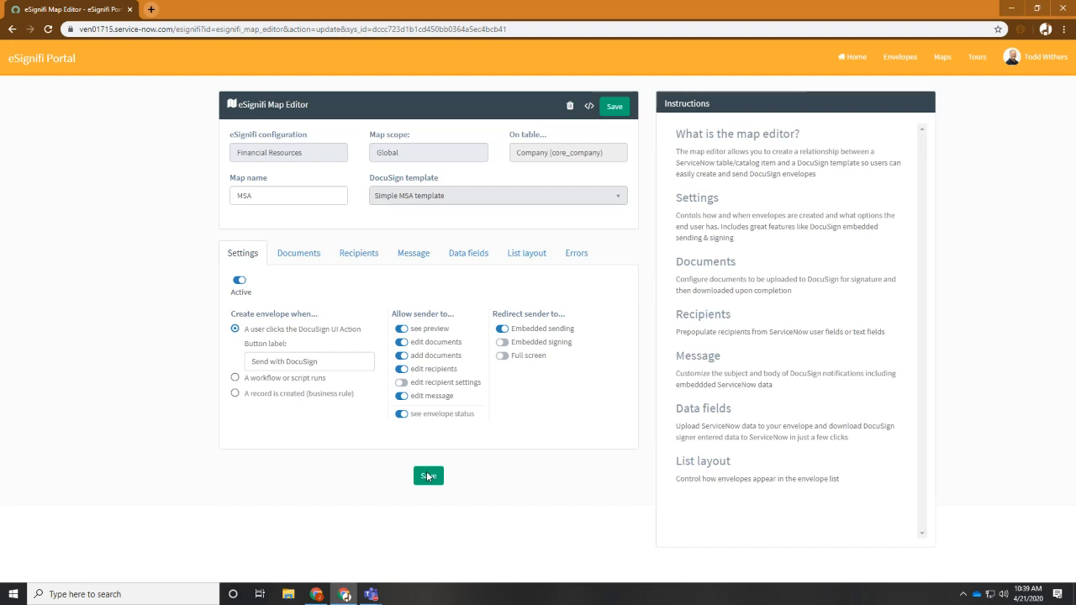
Switch back to the Longneck Consulting, Inc. vendor record in ServiceNow and reload it
{"action": "key", "text": "alt+Tab"}
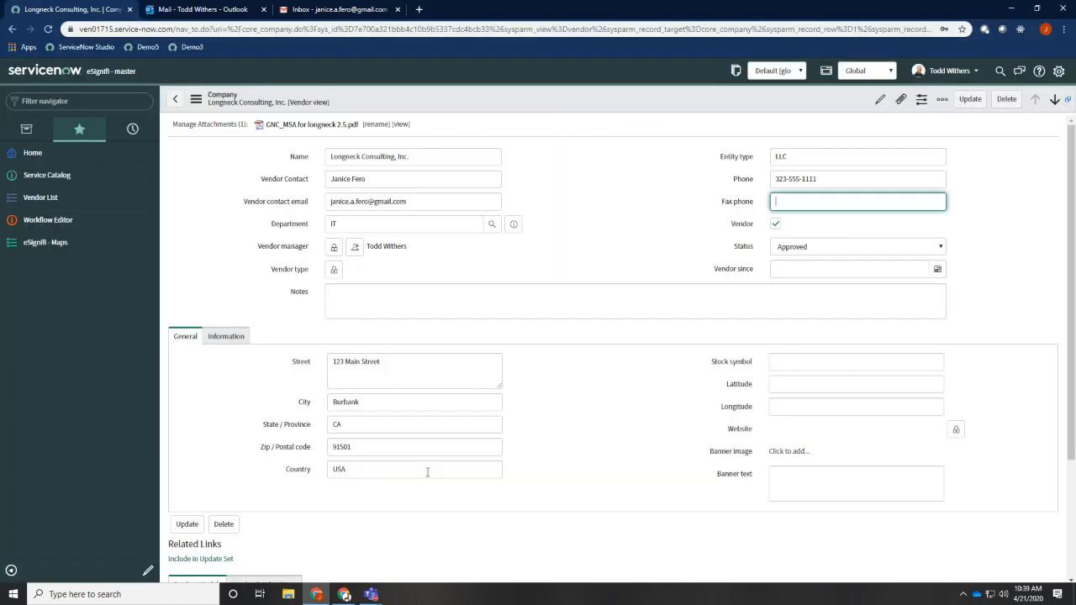
{"action": "left_click", "coordinate": [654, 174]}
{"action": "left_click", "coordinate": [48, 30]}
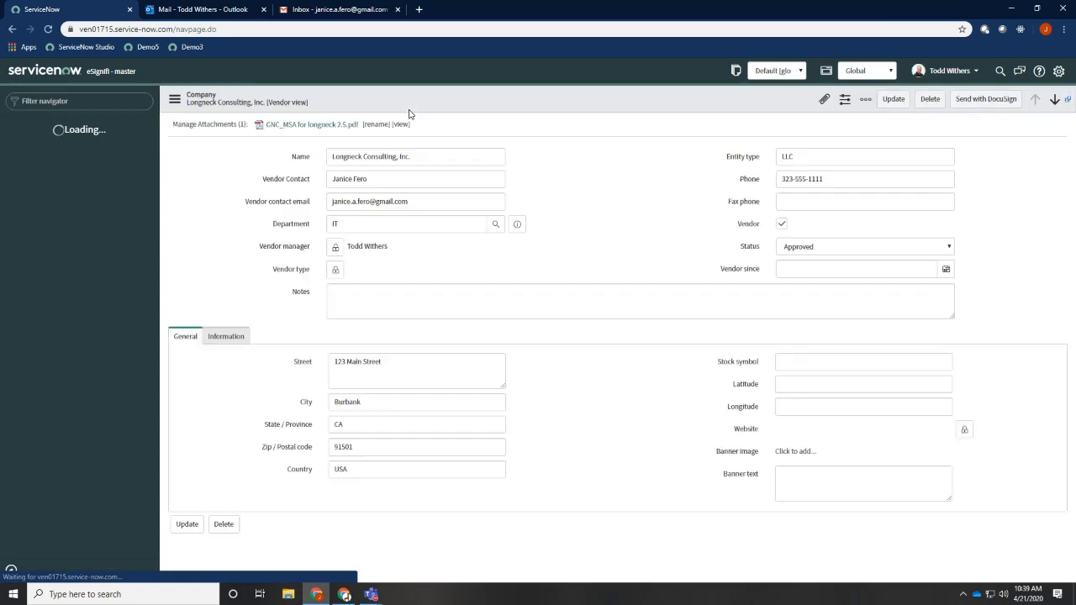
Start a DocuSign envelope from the vendor record and replace MSA placeholder.pdf with GNC_MSA for longneck 2.5.pdf
{"action": "left_click", "coordinate": [988, 101]}
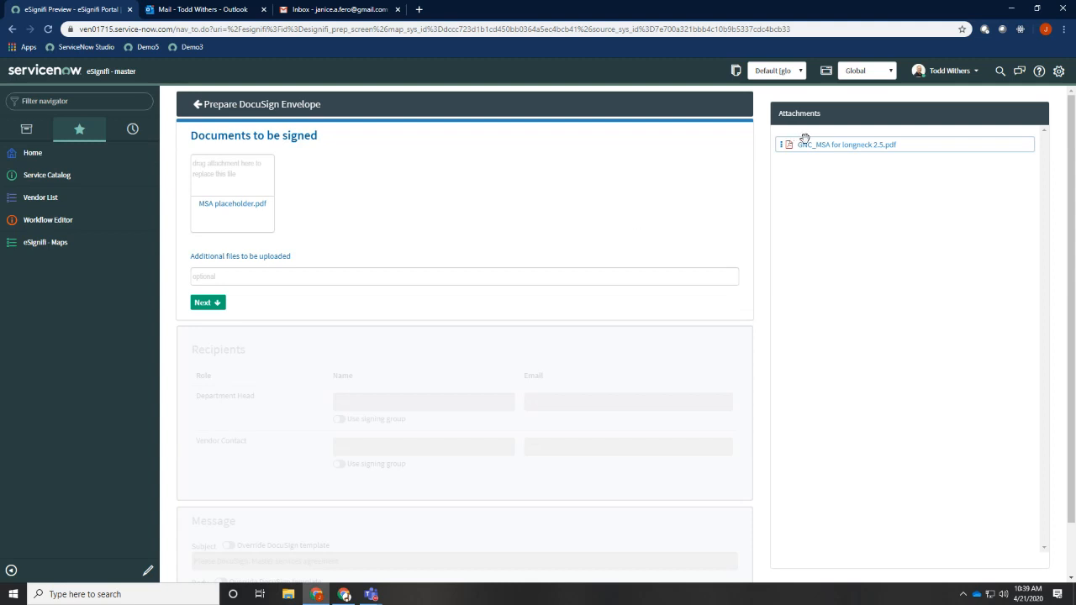
{"action": "left_click_drag", "start_coordinate": [816, 143], "coordinate": [241, 179]}
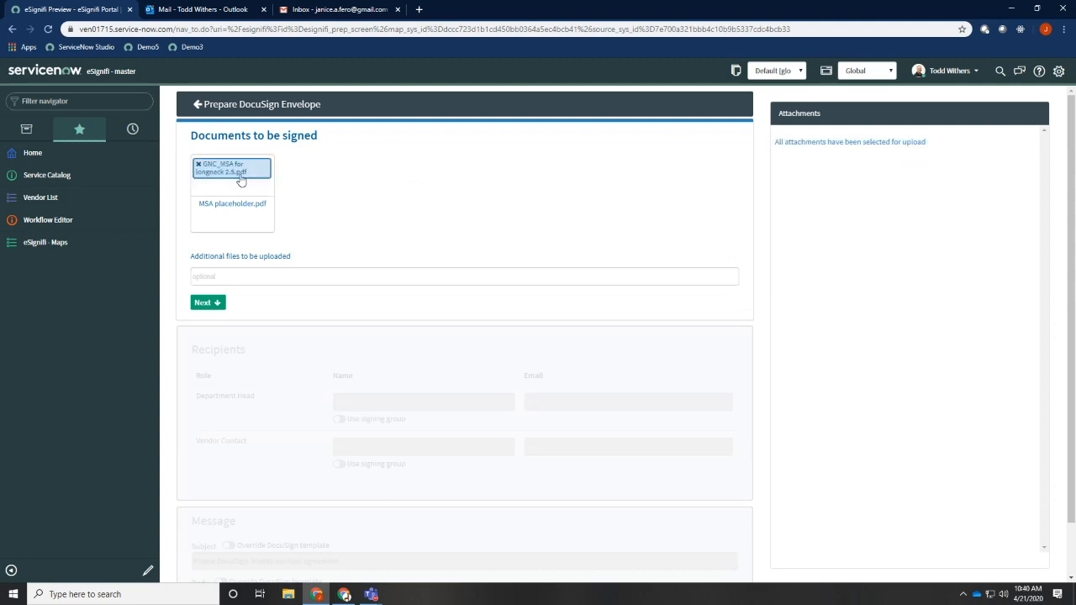
{"action": "left_click", "coordinate": [217, 304]}
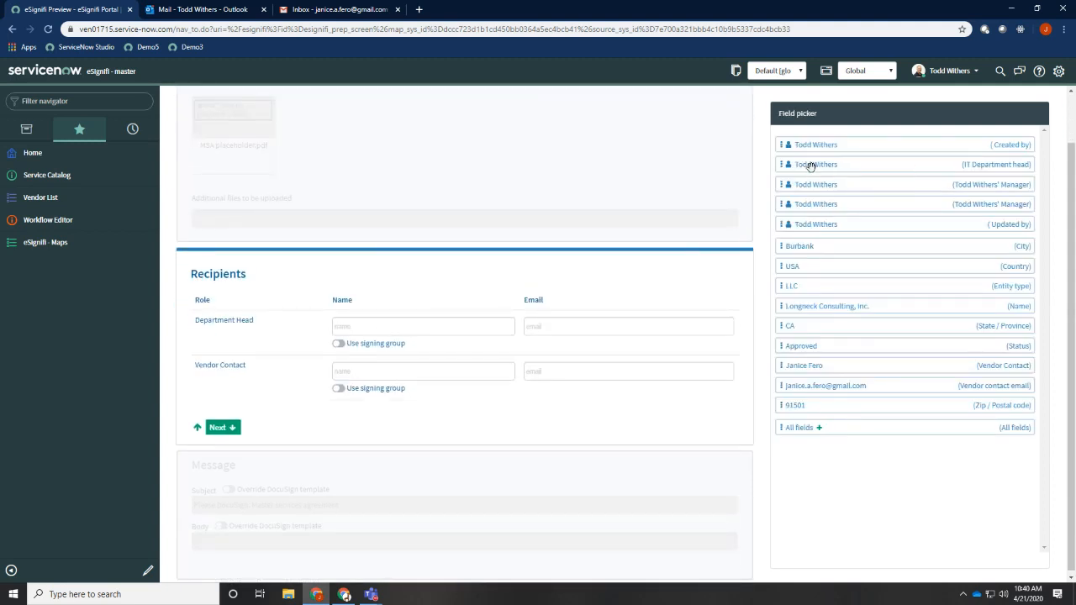
Fill the Department Head recipient from the IT Department head field and the Vendor Contact recipient from the vendor contact name and email fields
{"action": "left_click_drag", "start_coordinate": [811, 167], "coordinate": [429, 336]}
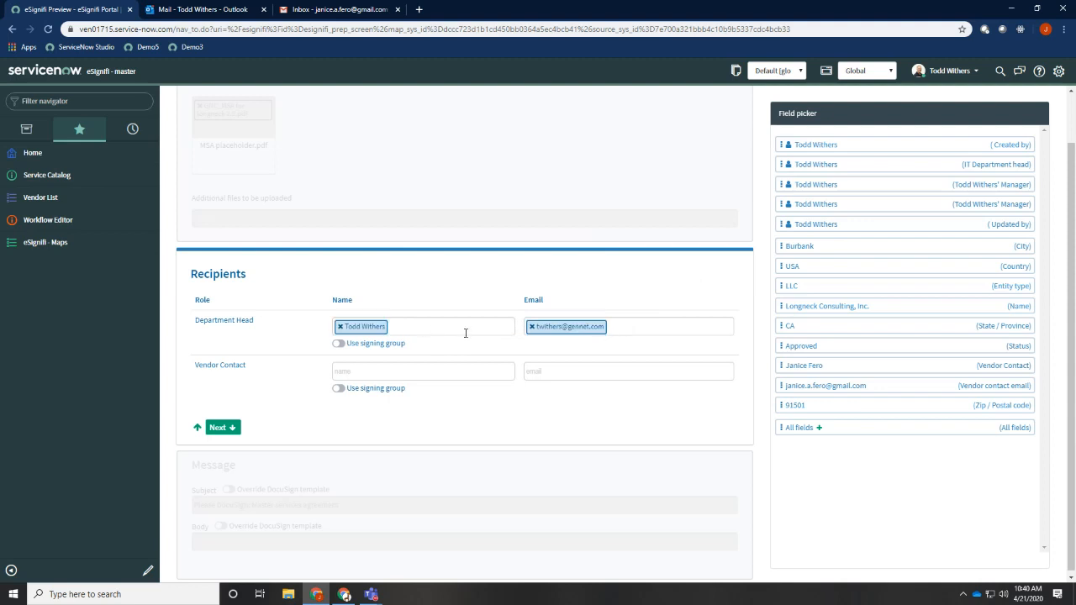
{"action": "left_click_drag", "start_coordinate": [808, 365], "coordinate": [430, 374]}
{"action": "left_click_drag", "start_coordinate": [797, 388], "coordinate": [580, 373]}
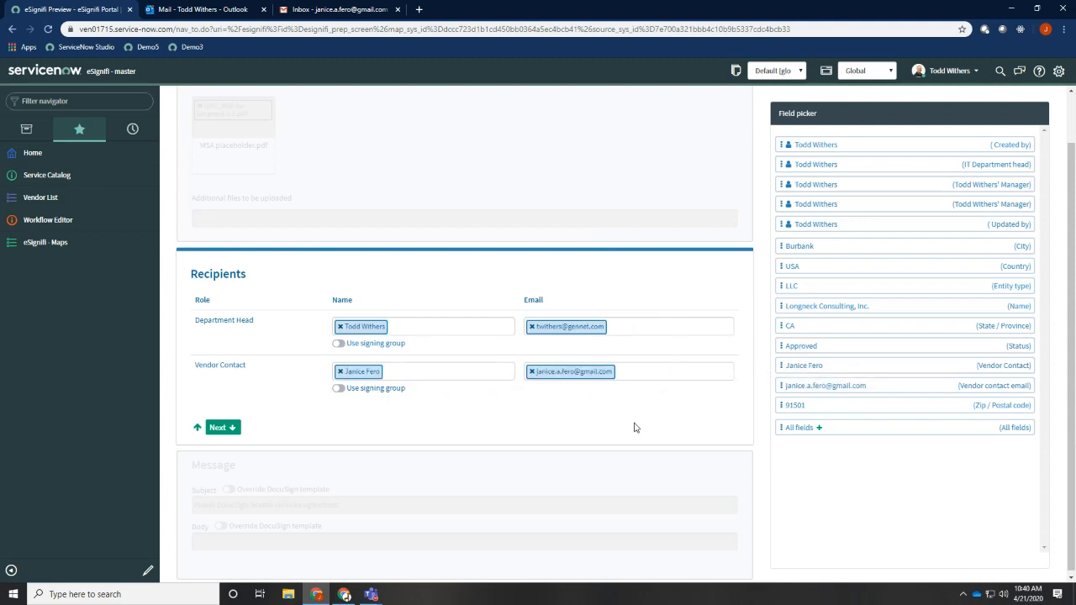
{"action": "left_click", "coordinate": [235, 425]}
Override the template subject, append "for" plus the company Name field to it, and create the envelope
{"action": "left_click", "coordinate": [228, 468]}
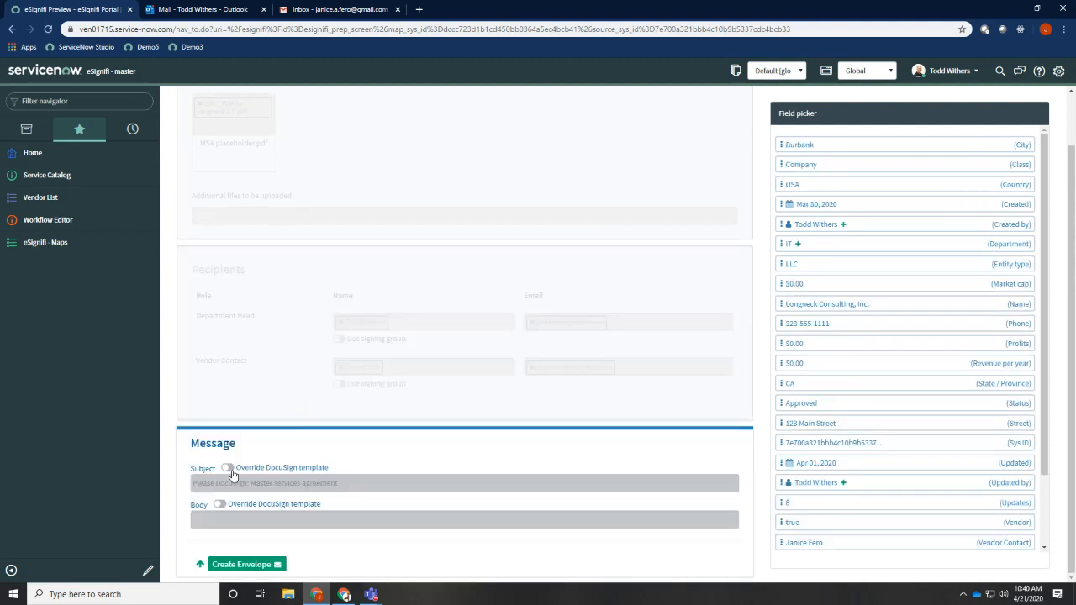
{"action": "left_click", "coordinate": [389, 483]}
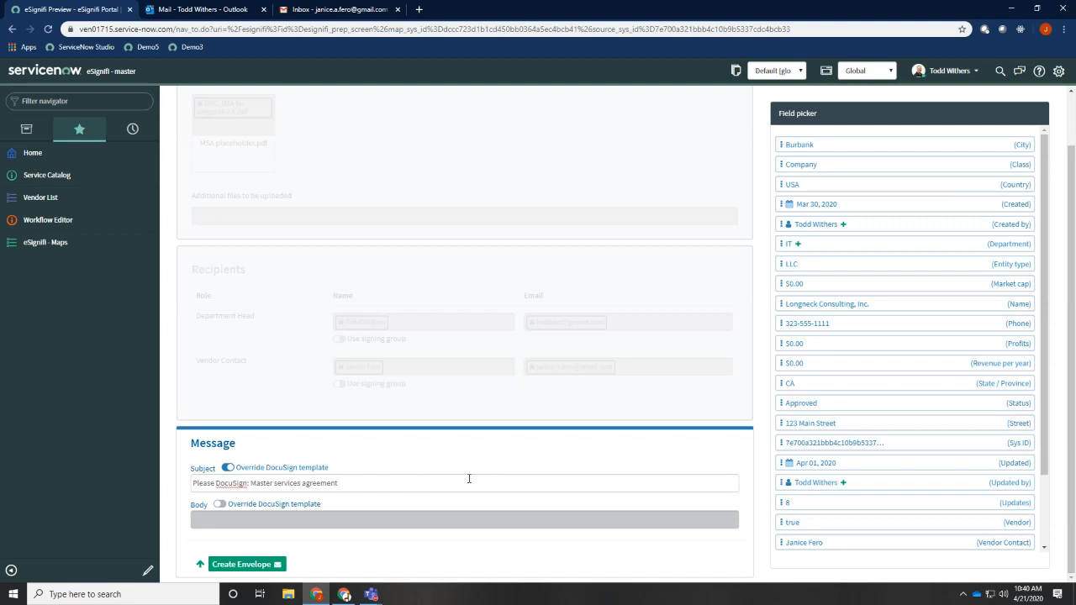
{"action": "type", "text": "for"}
{"action": "left_click_drag", "start_coordinate": [843, 304], "coordinate": [445, 493]}
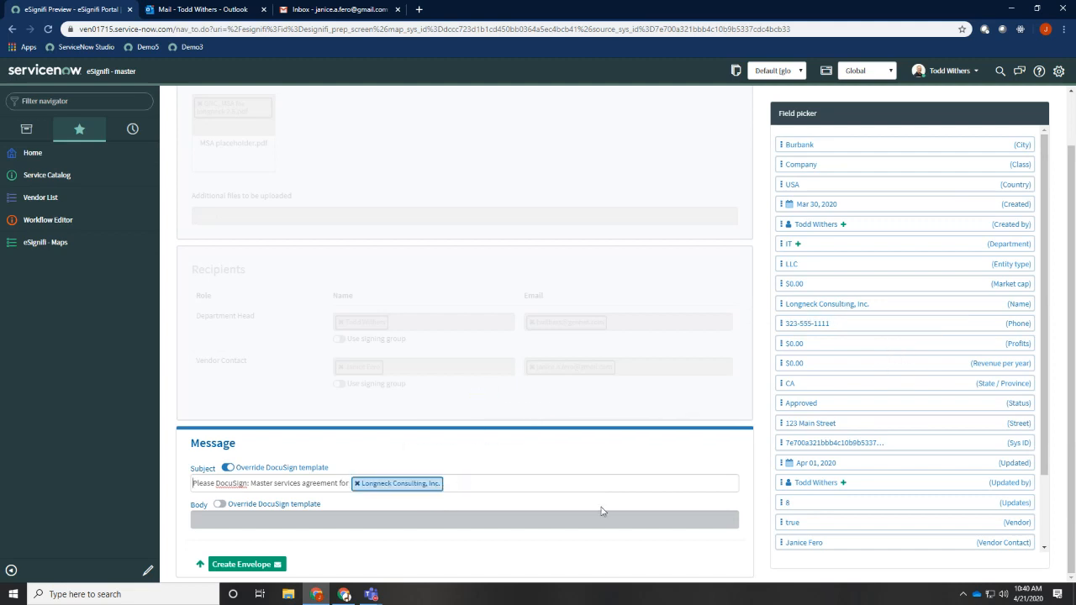
{"action": "left_click", "coordinate": [242, 564]}
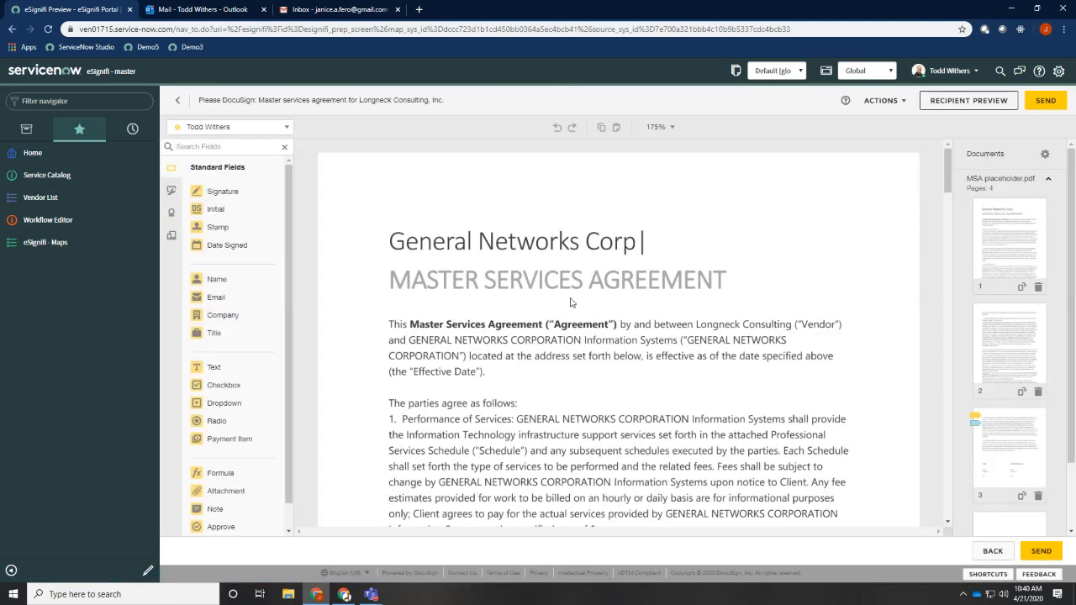
Replace the [Vendor Name] text field in the agreement's signature block with "Longneck Consulting"
{"action": "scroll", "coordinate": [621, 315], "scroll_direction": "down", "scroll_amount": 4}
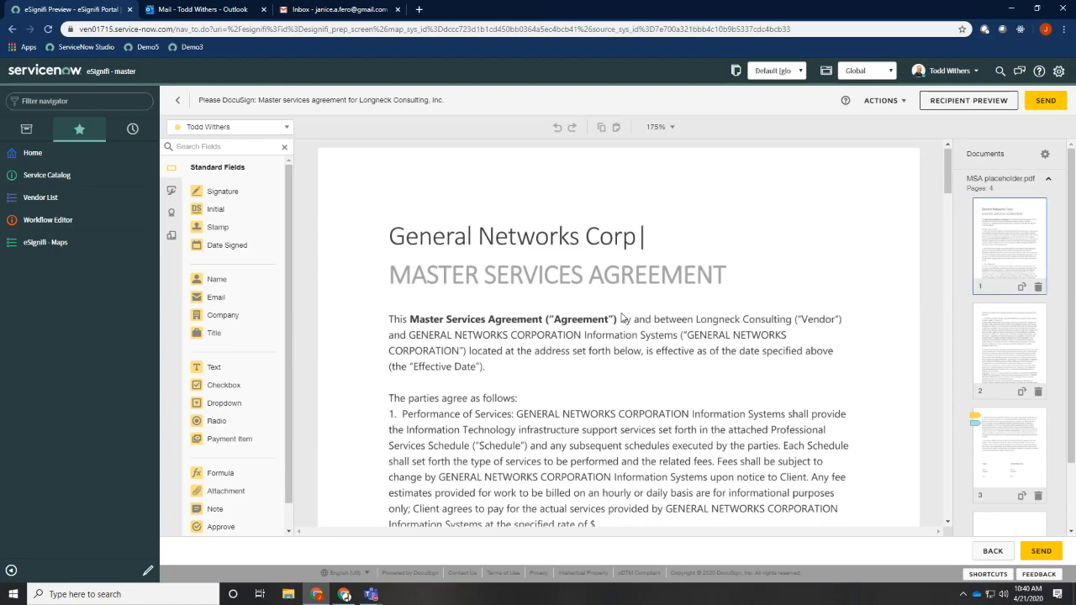
{"action": "scroll", "coordinate": [622, 315], "scroll_direction": "down", "scroll_amount": 10}
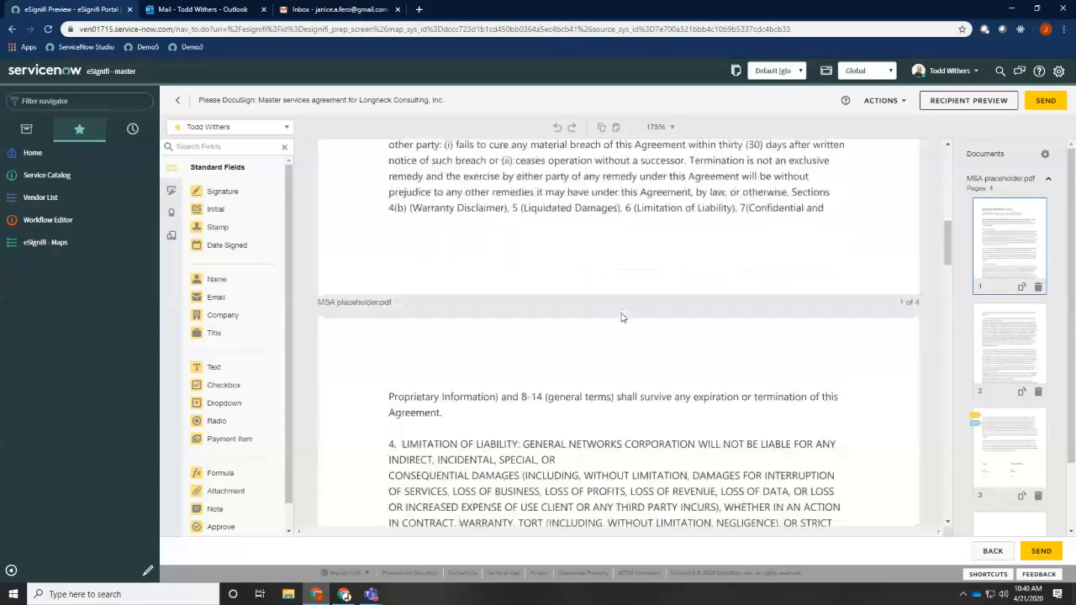
{"action": "scroll", "coordinate": [623, 317], "scroll_direction": "down", "scroll_amount": 6}
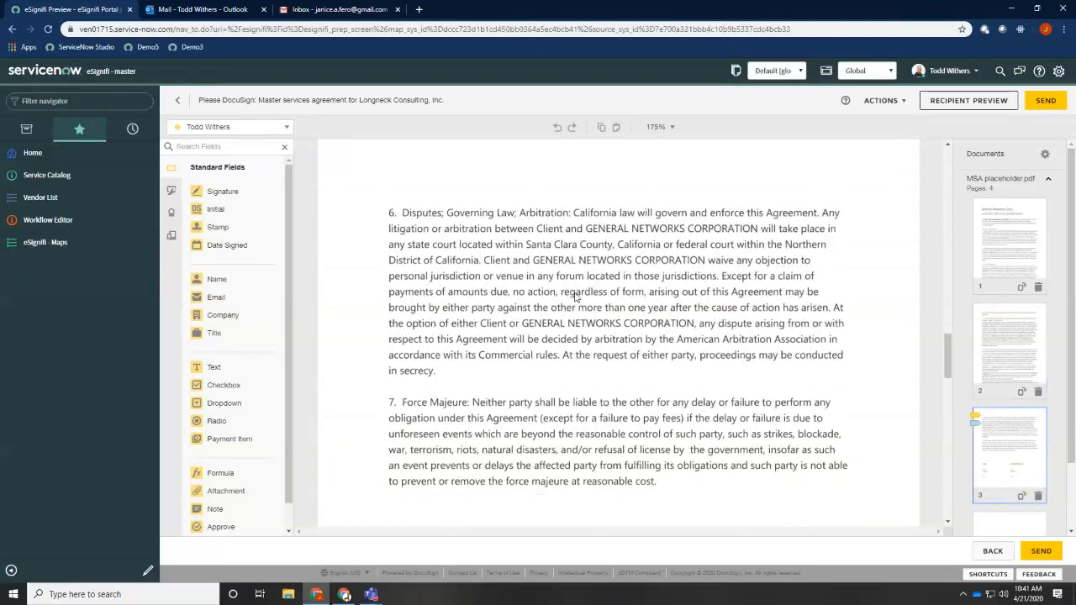
{"action": "scroll", "coordinate": [580, 299], "scroll_direction": "down", "scroll_amount": 3}
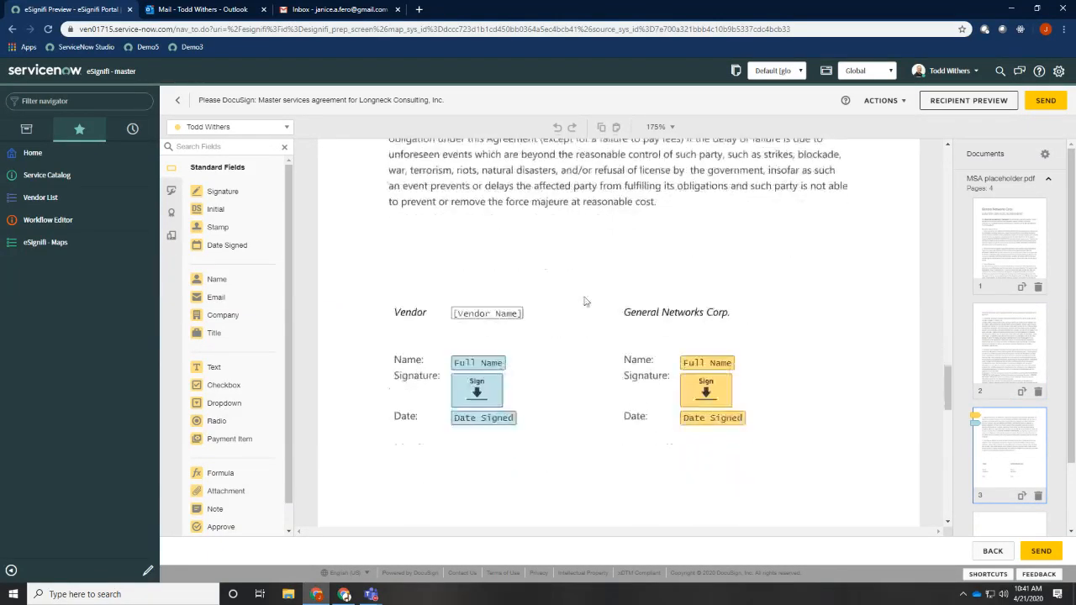
{"action": "left_click", "coordinate": [502, 323]}
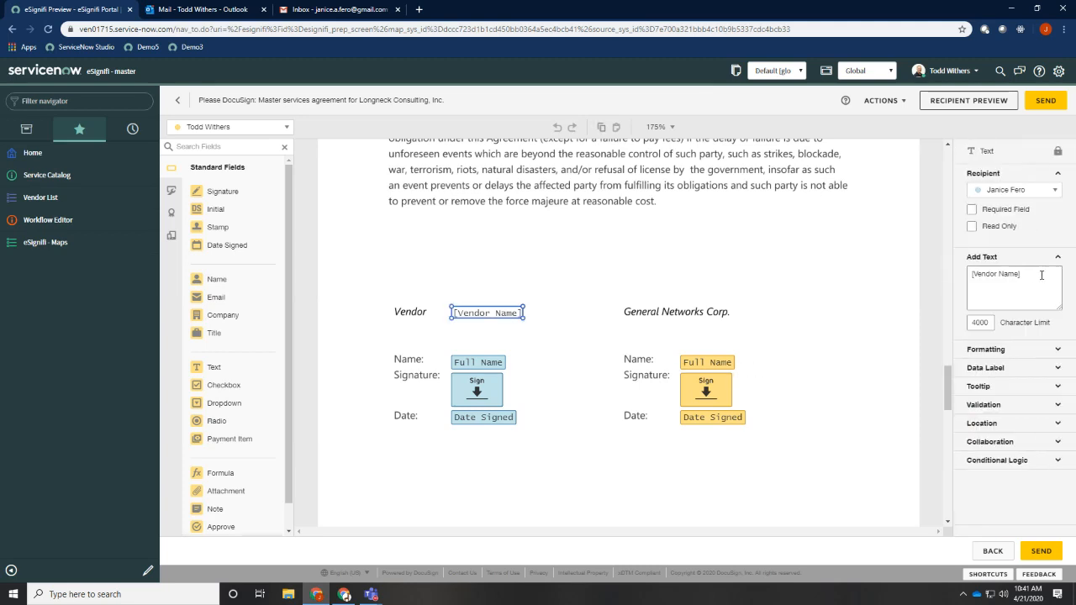
{"action": "type", "text": "Lon"}
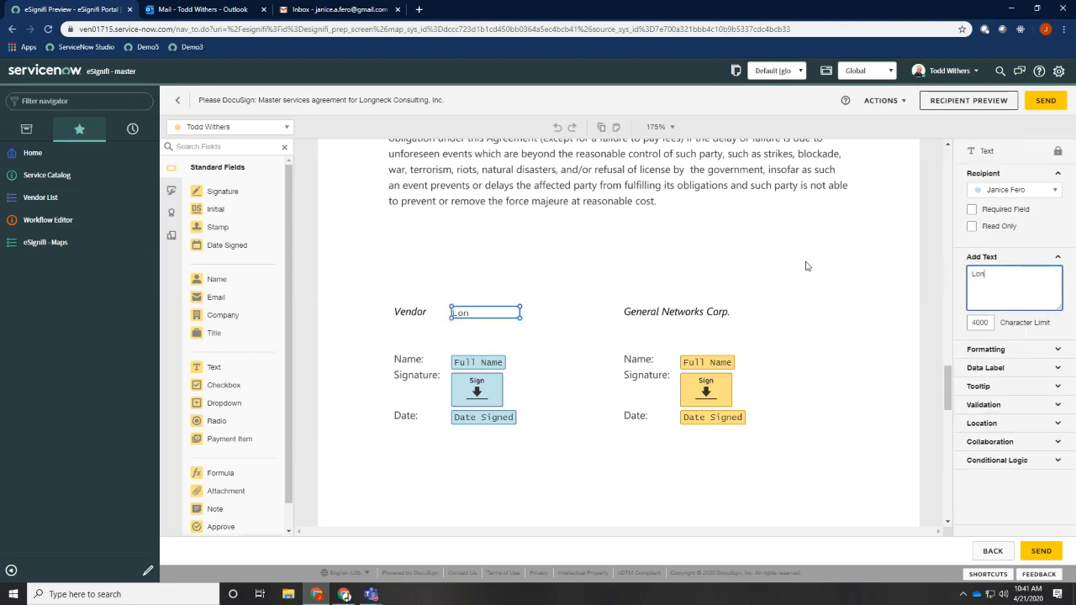
{"action": "type", "text": "gneck Consulting"}
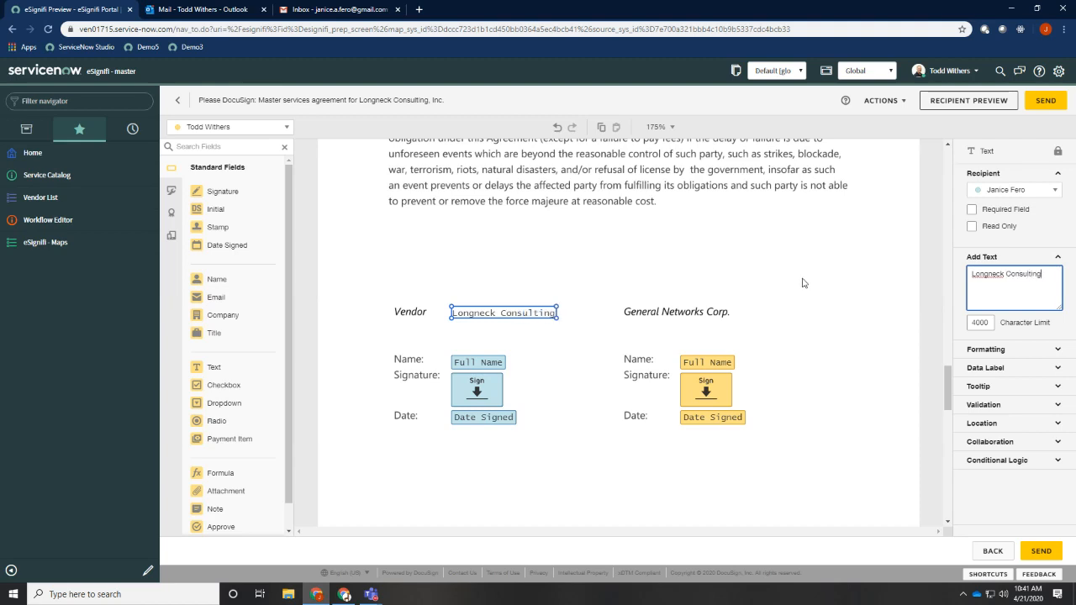
Add an Initial field for the vendor contact at the end of clause 7, Force Majeure, and send the envelope
{"action": "left_click", "coordinate": [759, 266]}
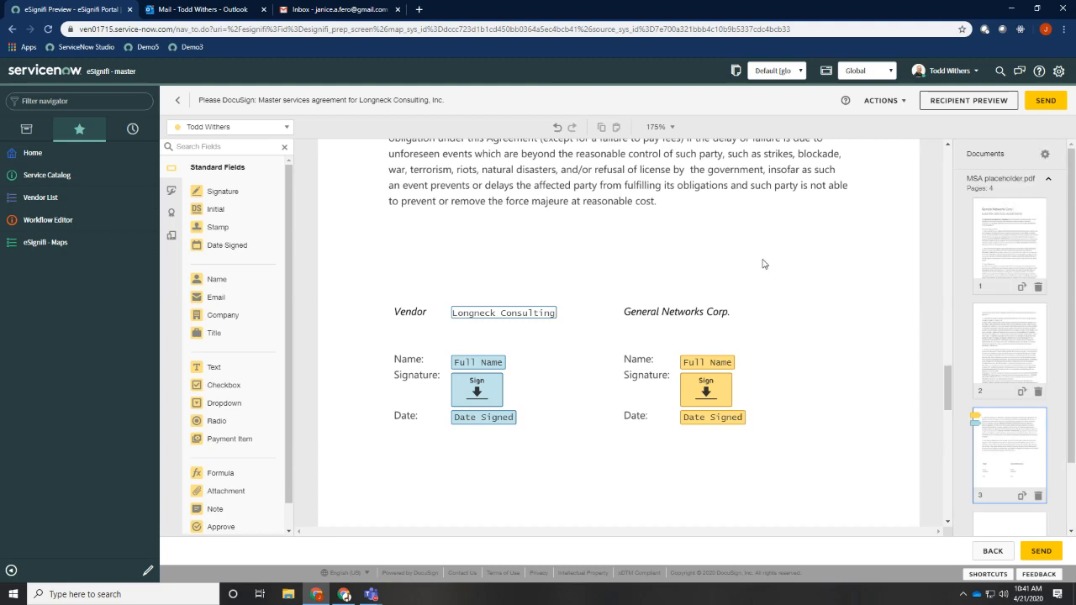
{"action": "scroll", "coordinate": [762, 264], "scroll_direction": "up", "scroll_amount": 2}
{"action": "left_click", "coordinate": [229, 127]}
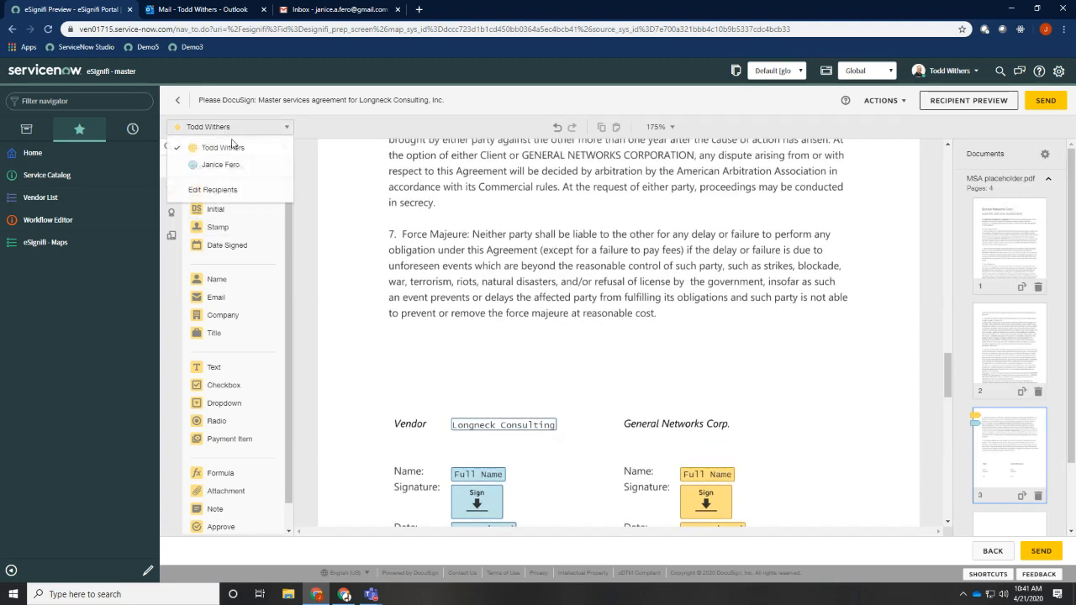
{"action": "left_click", "coordinate": [229, 163]}
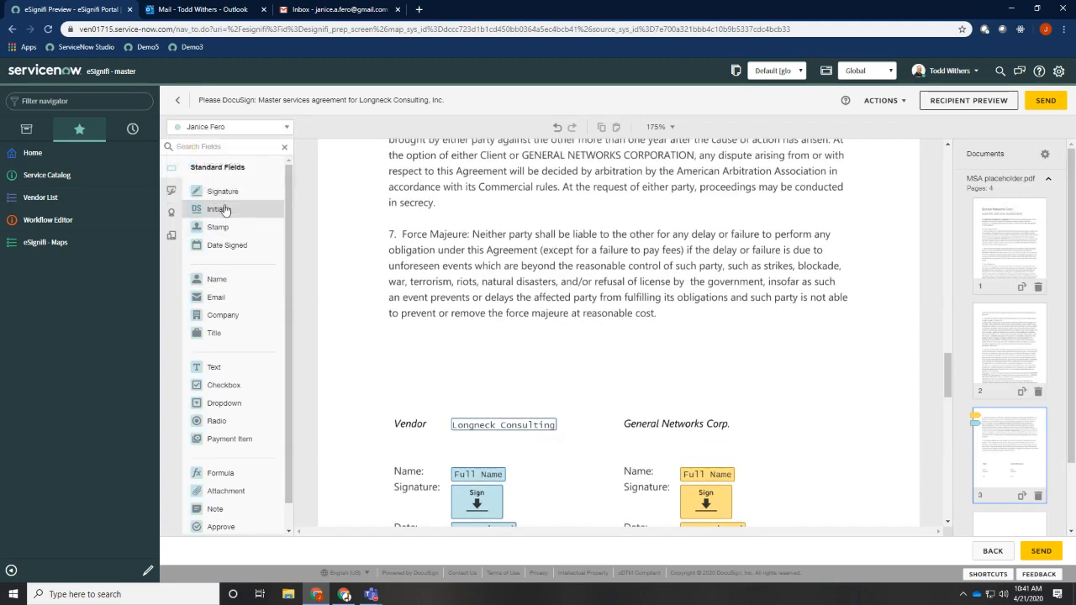
{"action": "left_click_drag", "start_coordinate": [231, 218], "coordinate": [664, 305]}
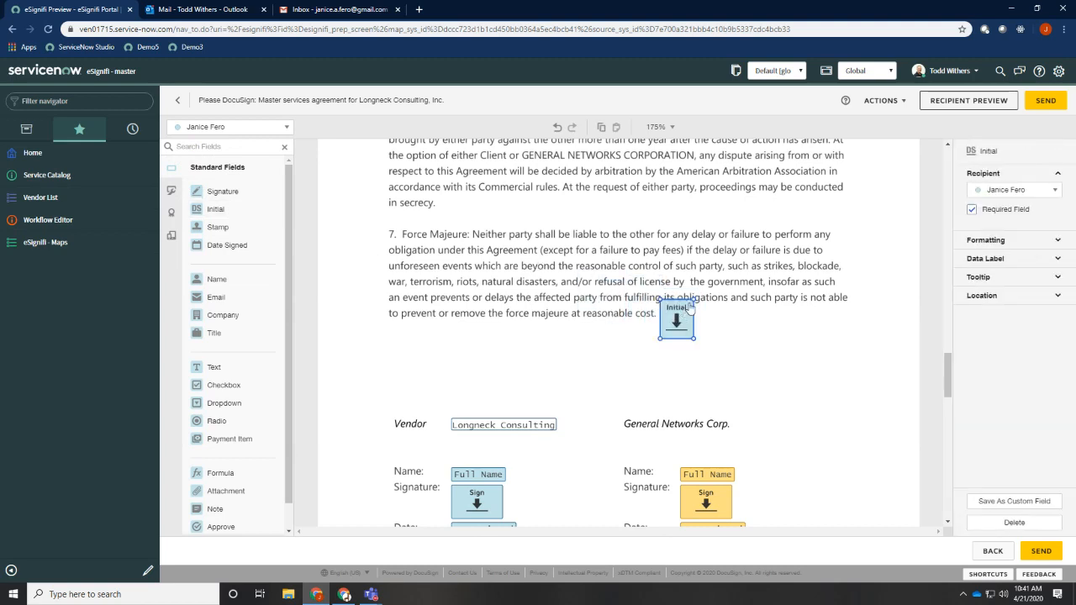
{"action": "left_click", "coordinate": [769, 321]}
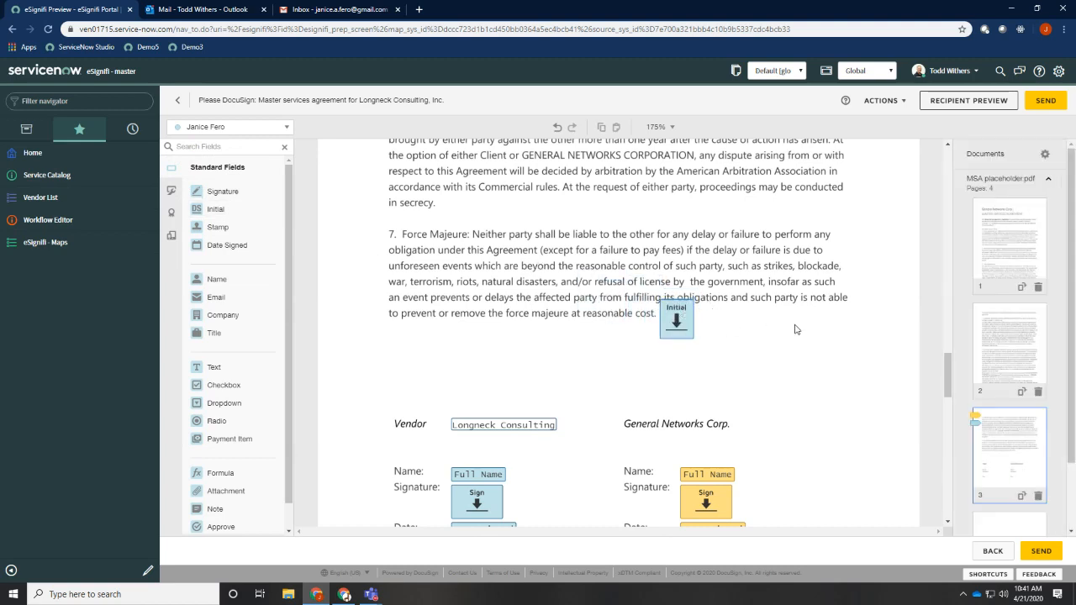
{"action": "scroll", "coordinate": [795, 330], "scroll_direction": "down", "scroll_amount": 1}
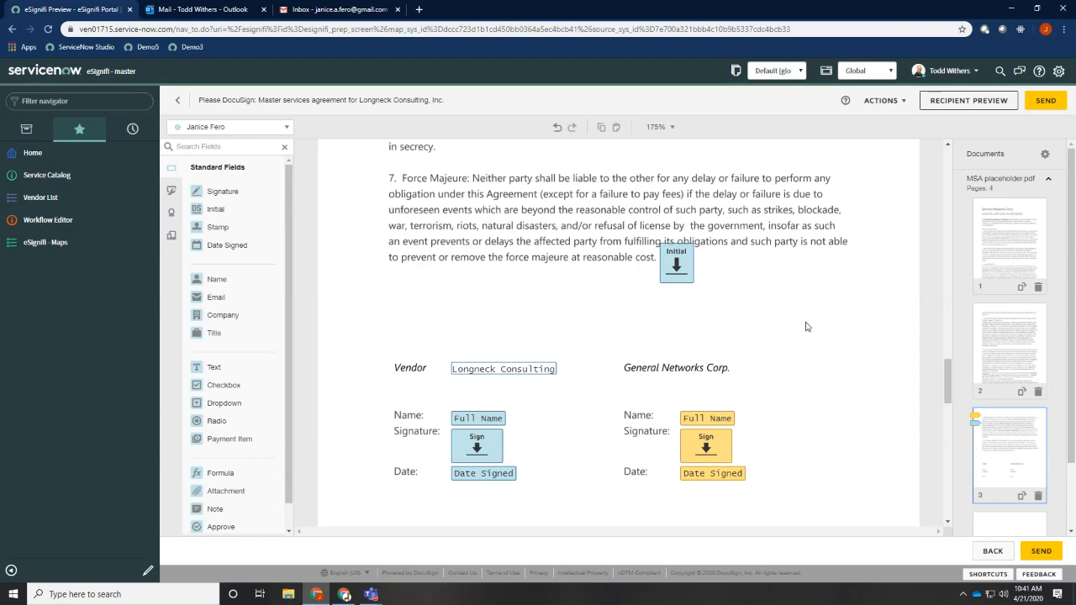
{"action": "left_click", "coordinate": [1046, 100]}
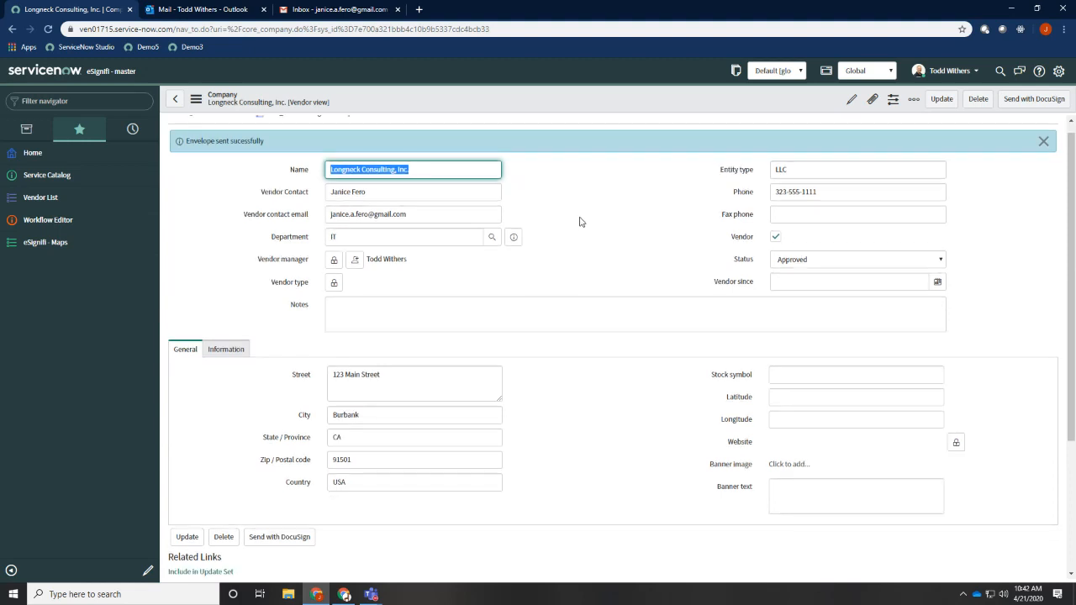
Check the recipients' signing status in the vendor record's DocuSign envelope status list and close it
{"action": "scroll", "coordinate": [579, 224], "scroll_direction": "down", "scroll_amount": 1}
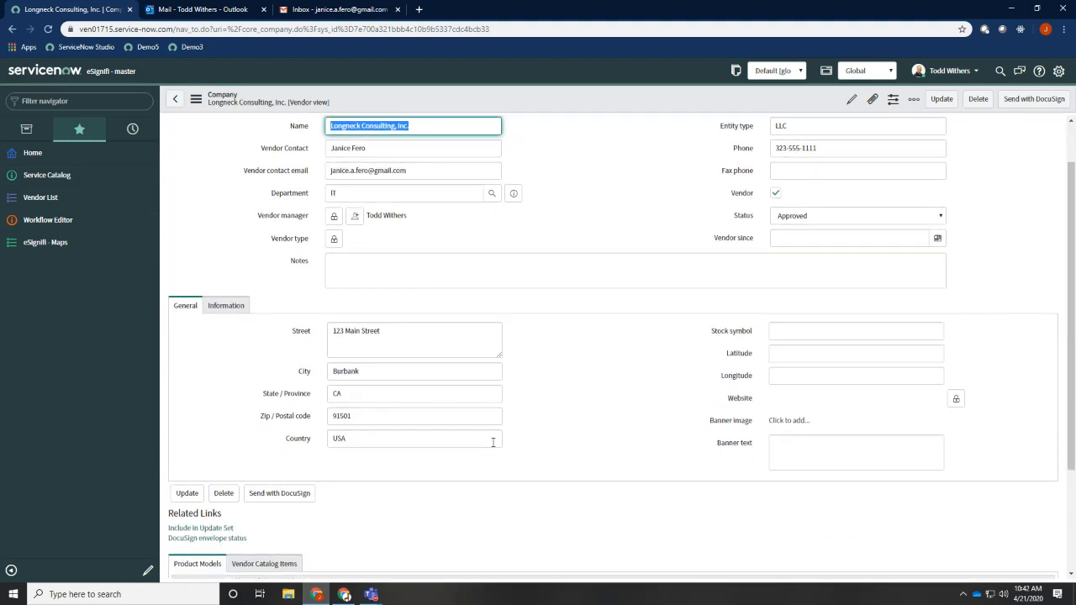
{"action": "scroll", "coordinate": [483, 487], "scroll_direction": "up", "scroll_amount": 1}
{"action": "scroll", "coordinate": [469, 522], "scroll_direction": "down", "scroll_amount": 3}
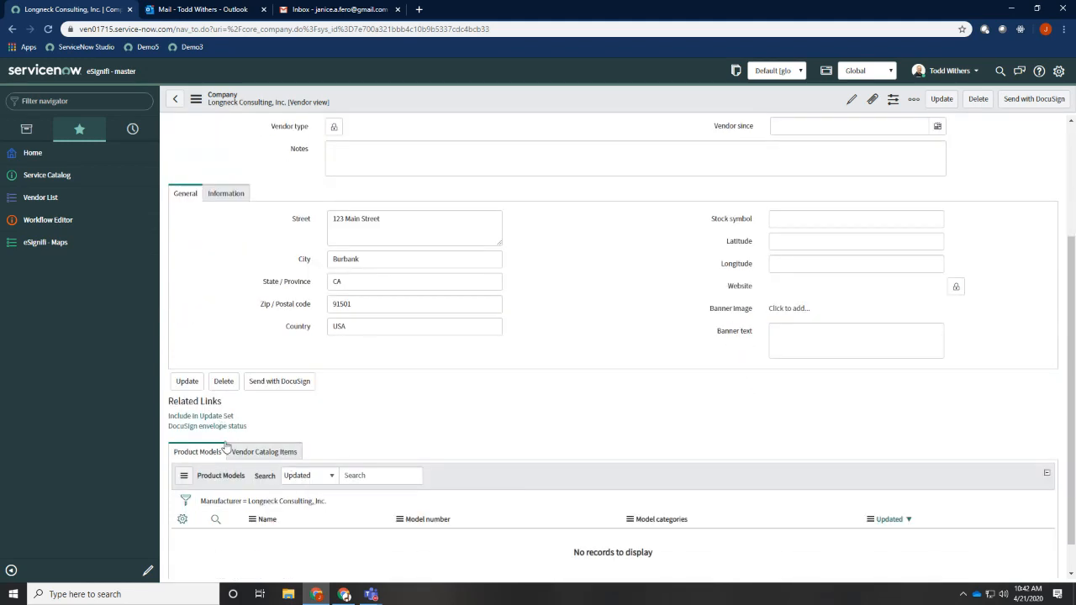
{"action": "left_click", "coordinate": [225, 429]}
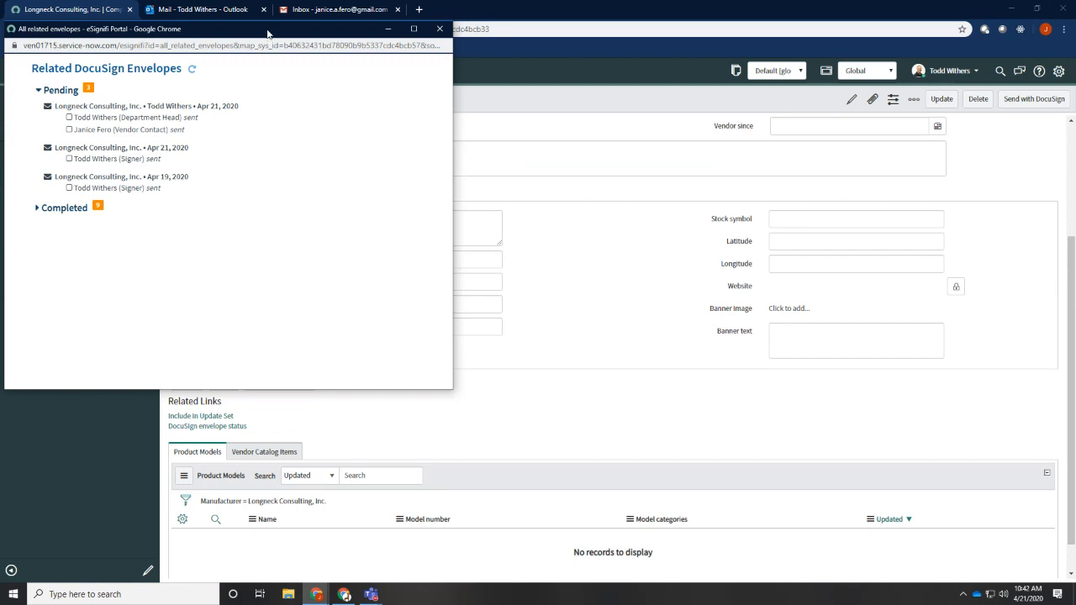
{"action": "left_click_drag", "start_coordinate": [267, 32], "coordinate": [343, 47]}
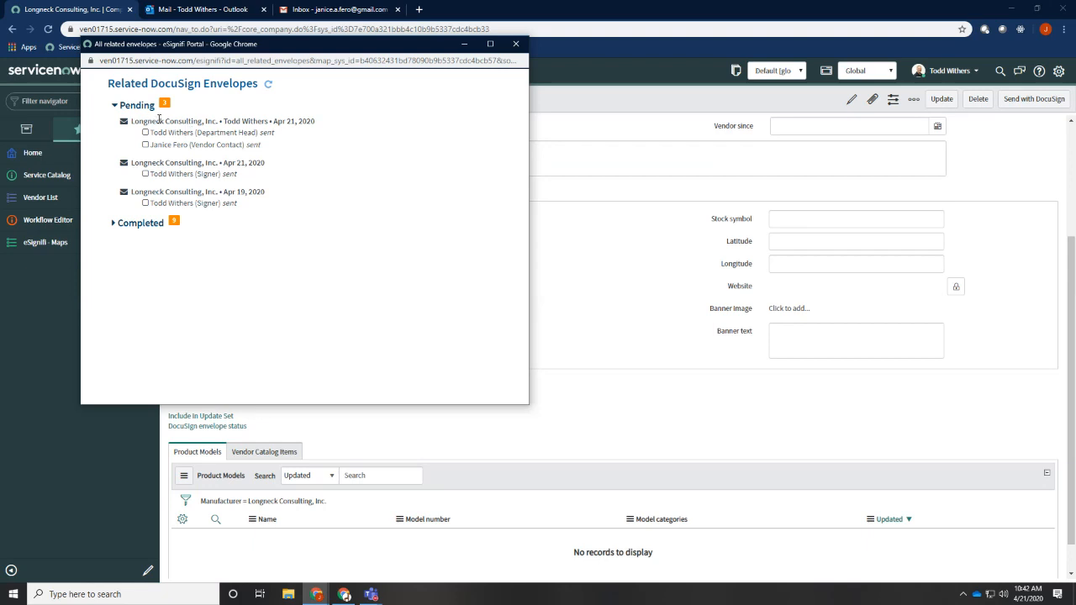
{"action": "left_click_drag", "start_coordinate": [167, 121], "coordinate": [249, 141]}
{"action": "left_click", "coordinate": [193, 143]}
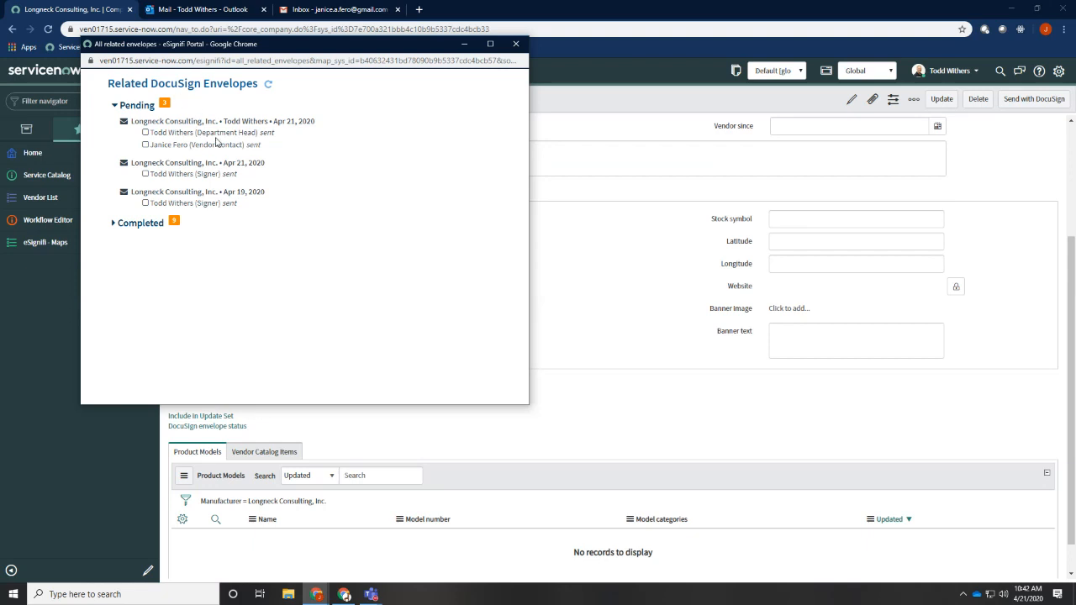
{"action": "left_click", "coordinate": [517, 45]}
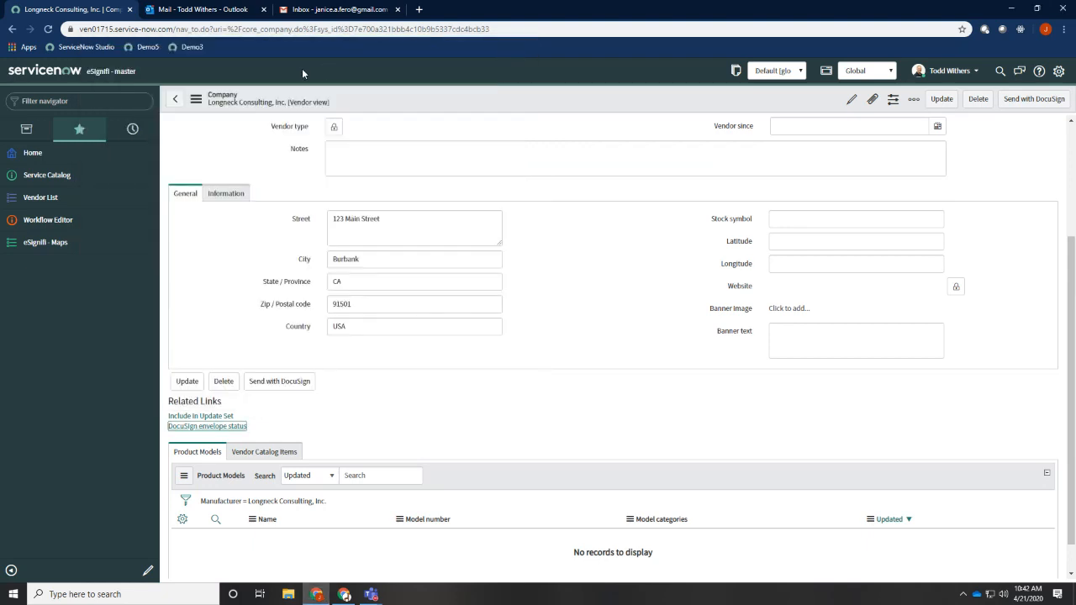
Switch to Outlook, open the department head's DocuSign request for the master services agreement, and continue to the document in DocuSign
{"action": "left_click", "coordinate": [209, 19]}
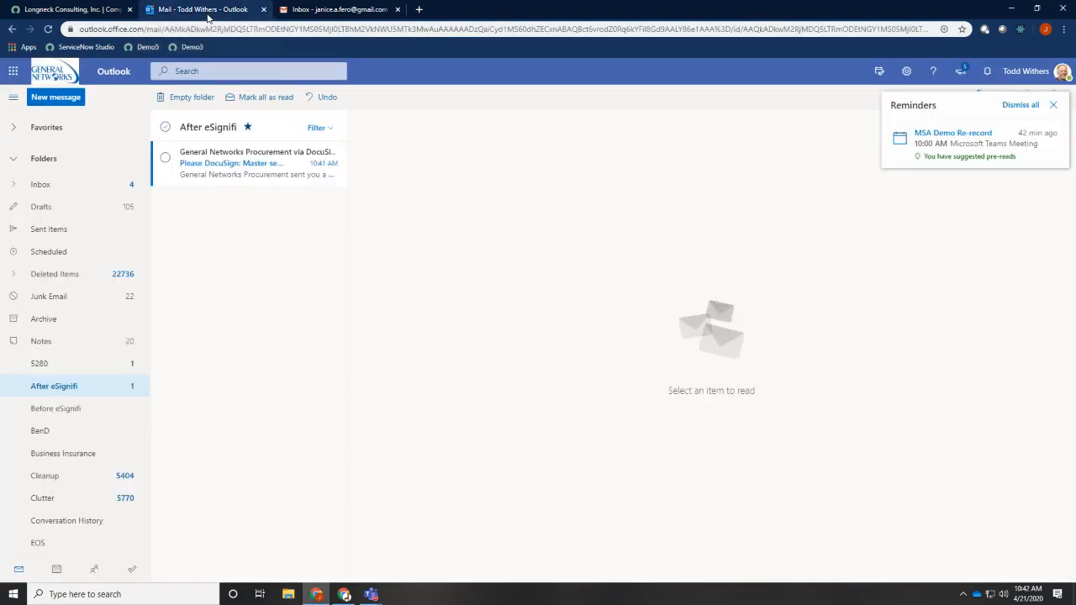
{"action": "left_click", "coordinate": [241, 159]}
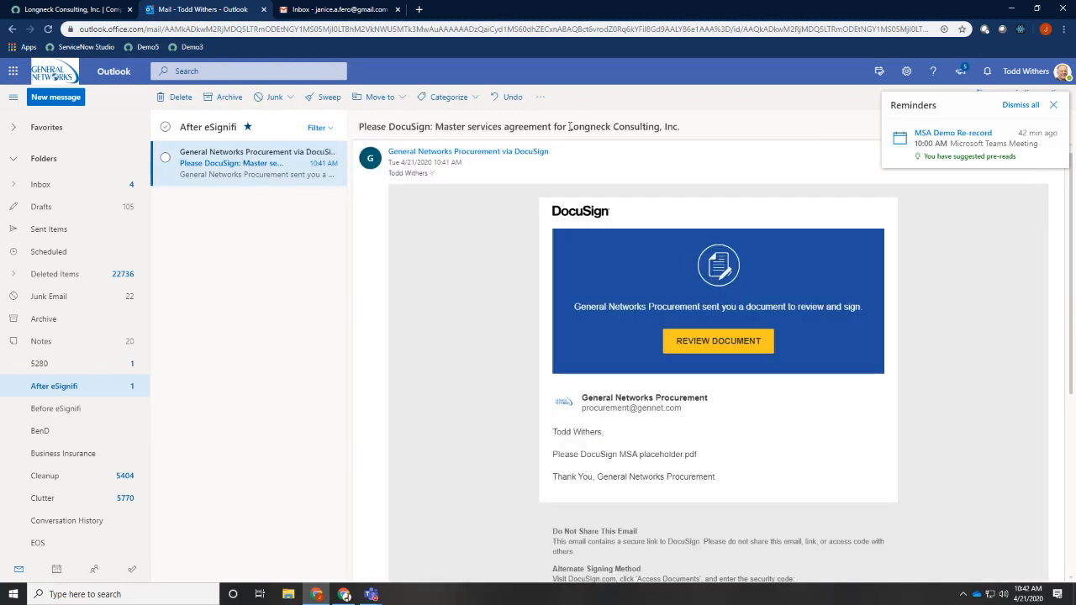
{"action": "mouse_move", "coordinate": [569, 126]}
{"action": "left_mouse_down"}
{"action": "mouse_move", "coordinate": [639, 126]}
{"action": "mouse_move", "coordinate": [458, 121]}
{"action": "mouse_move", "coordinate": [568, 131]}
{"action": "left_mouse_up"}
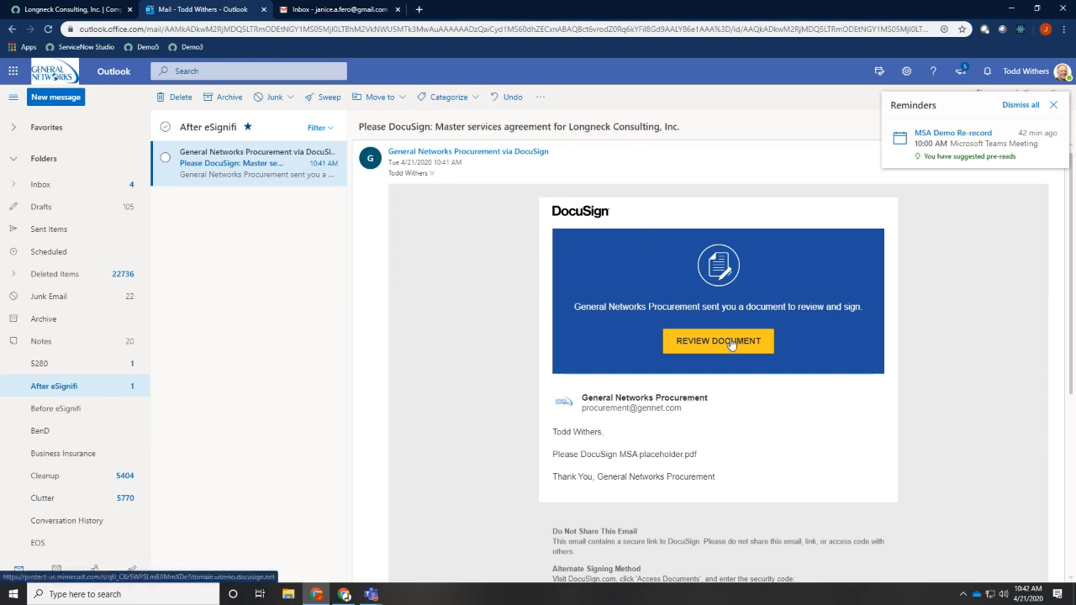
{"action": "left_click", "coordinate": [1052, 105]}
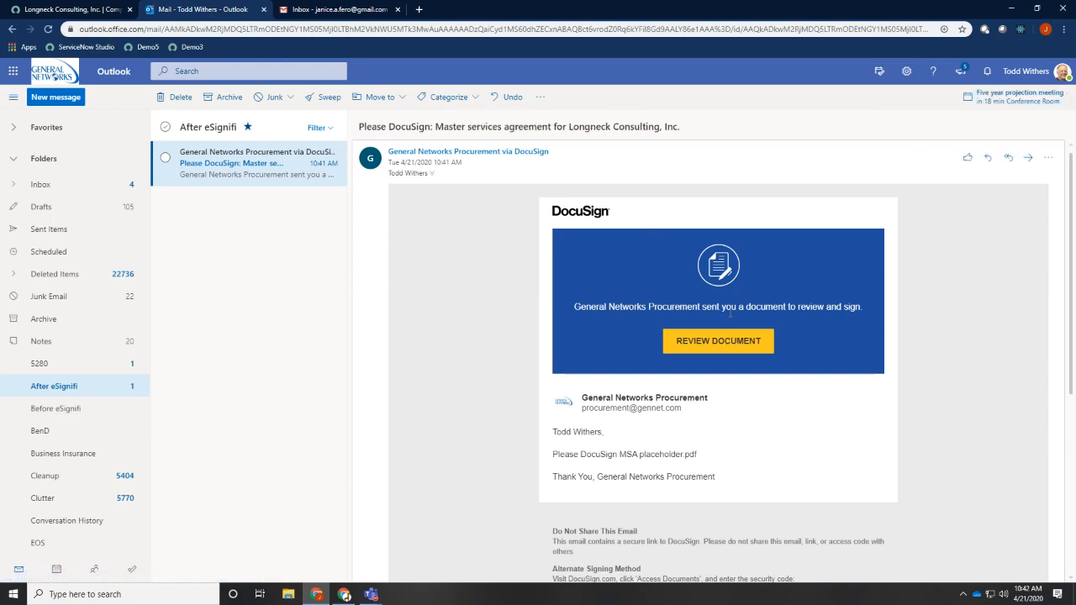
{"action": "left_click", "coordinate": [710, 347]}
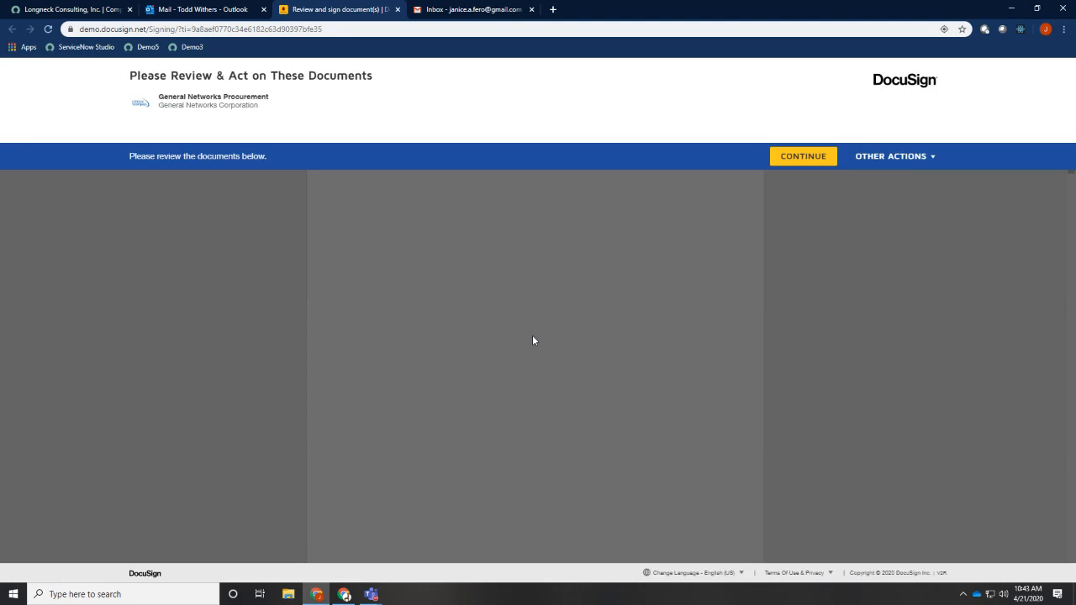
{"action": "left_click", "coordinate": [805, 160]}
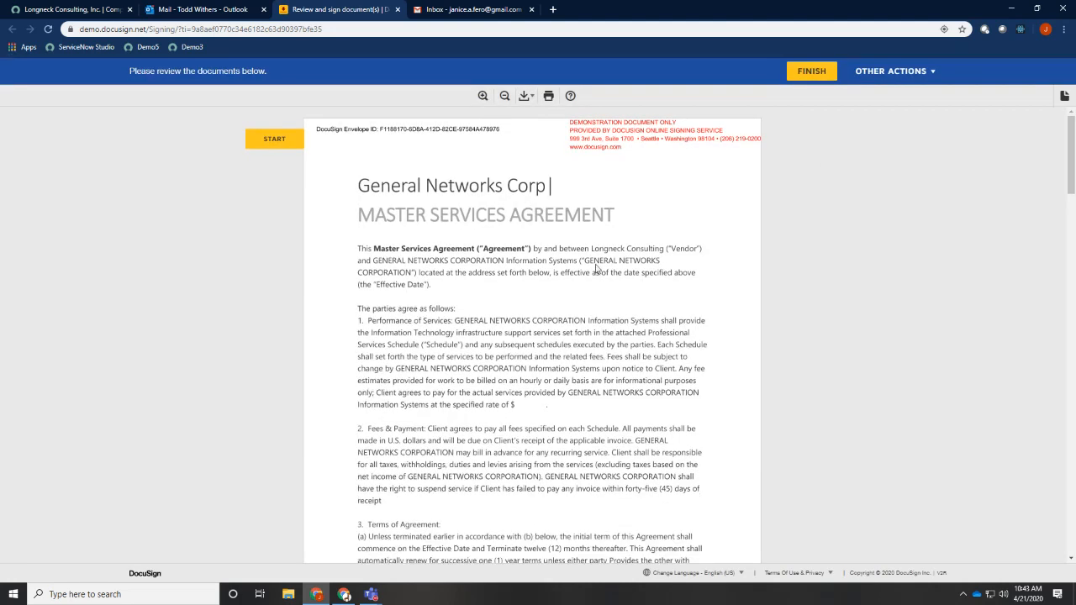
Sign the agreement in the General Networks Corp. signature block, finish signing, and close the DocuSign page
{"action": "scroll", "coordinate": [565, 288], "scroll_direction": "down", "scroll_amount": 15}
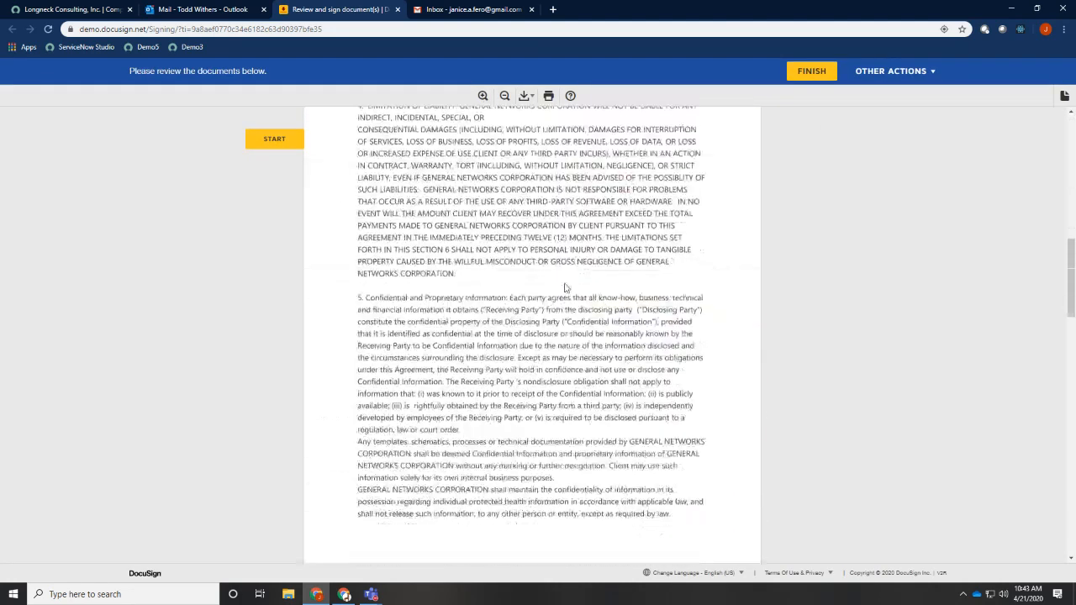
{"action": "scroll", "coordinate": [565, 287], "scroll_direction": "down", "scroll_amount": 4}
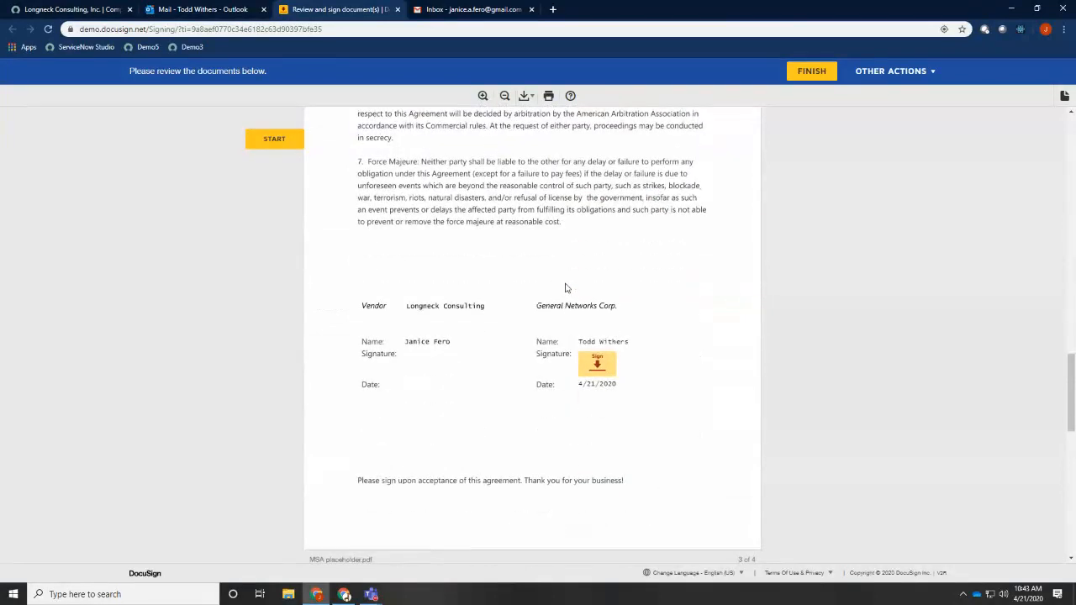
{"action": "left_click", "coordinate": [596, 365]}
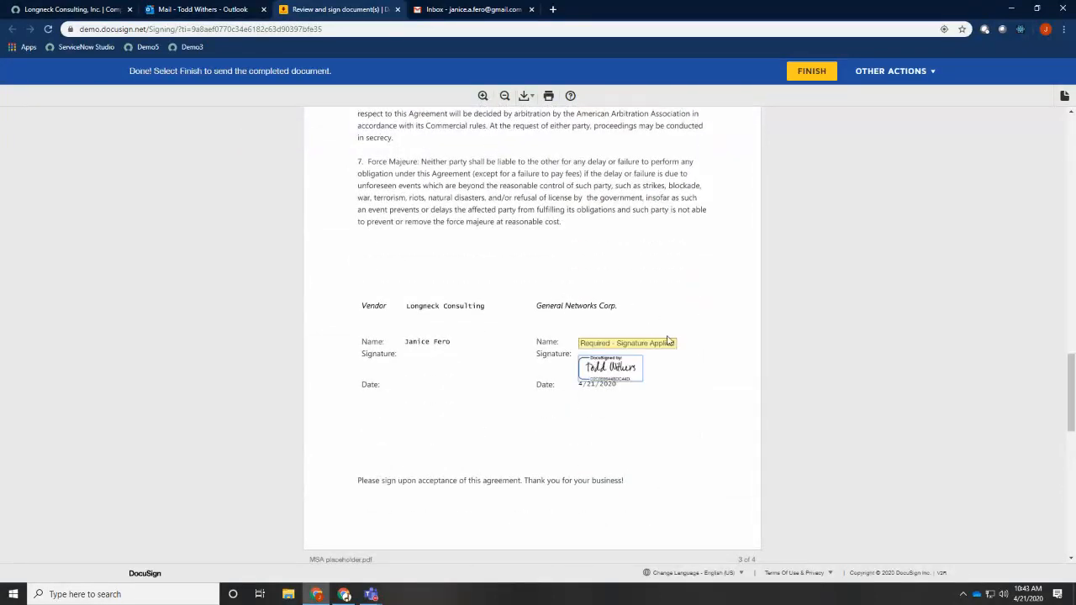
{"action": "left_click", "coordinate": [812, 73]}
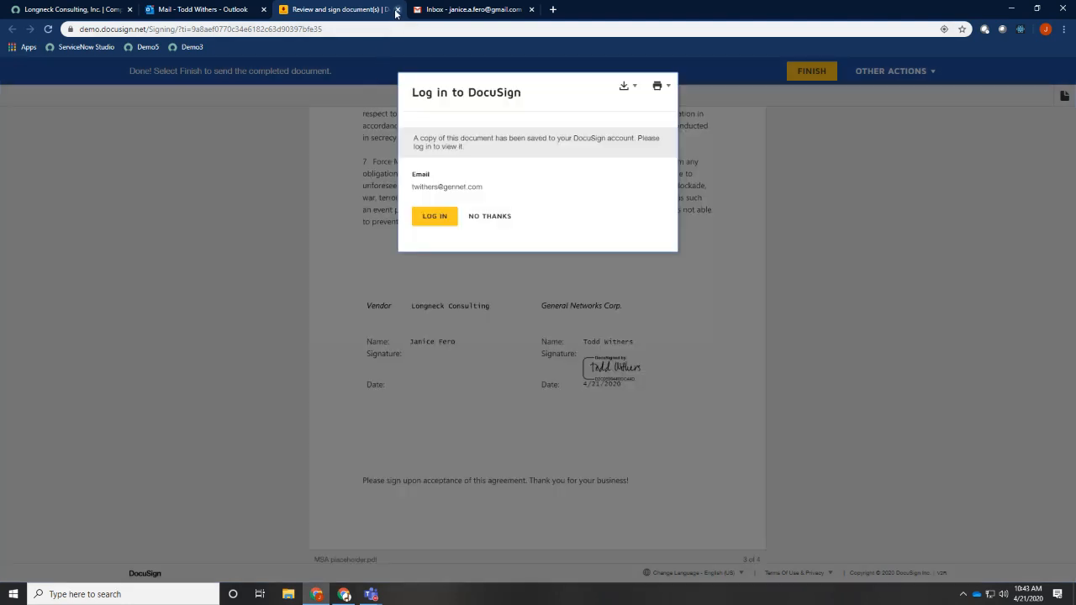
{"action": "left_click", "coordinate": [397, 9]}
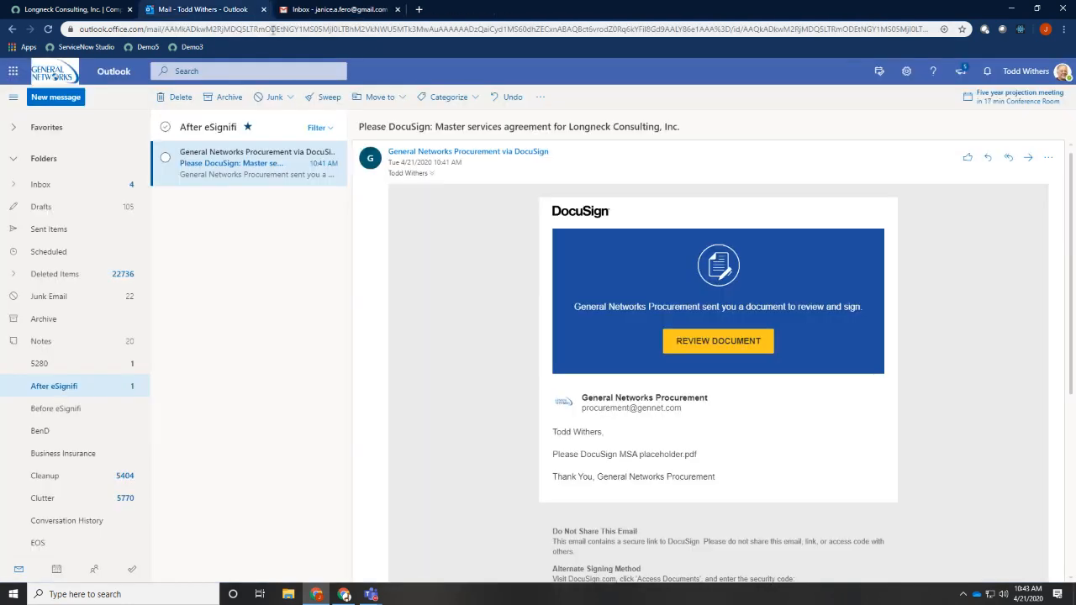
Switch to the vendor contact's Gmail inbox and open the DocuSign request for the Longneck Consulting, Inc. master services agreement
{"action": "left_click", "coordinate": [311, 11]}
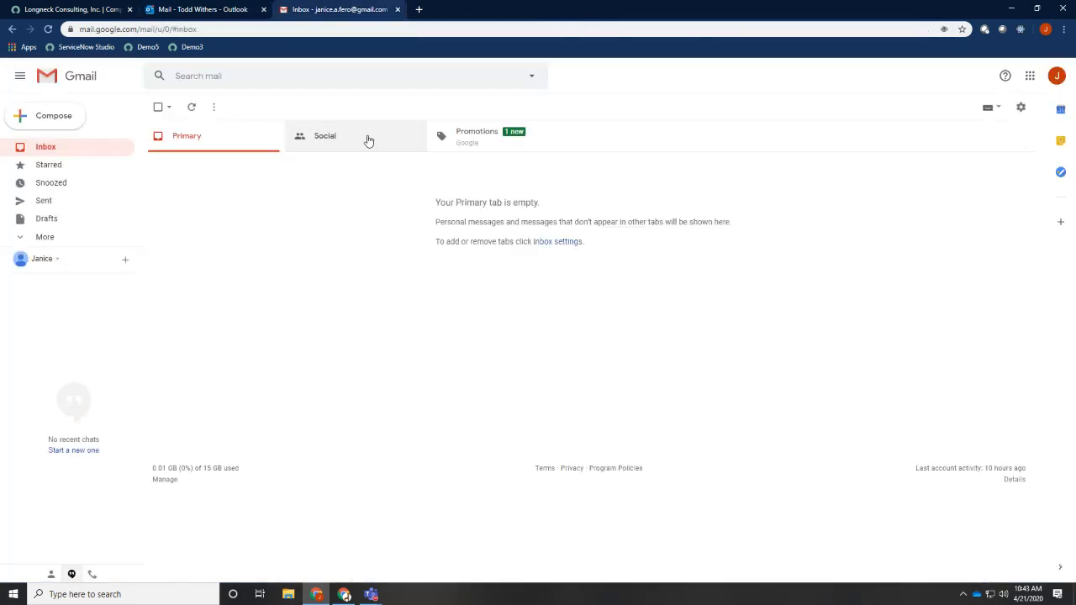
{"action": "left_click", "coordinate": [60, 149]}
{"action": "left_click", "coordinate": [417, 162]}
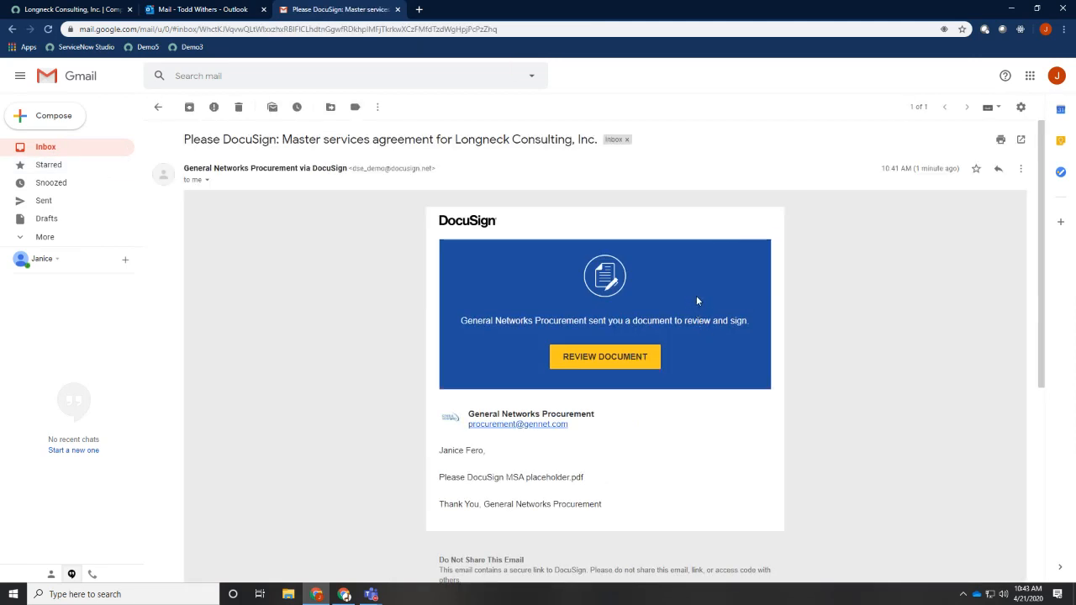
Return to the ServiceNow vendor record and recheck the Department Head and Vendor Contact statuses on the pending envelope
{"action": "left_click", "coordinate": [64, 13]}
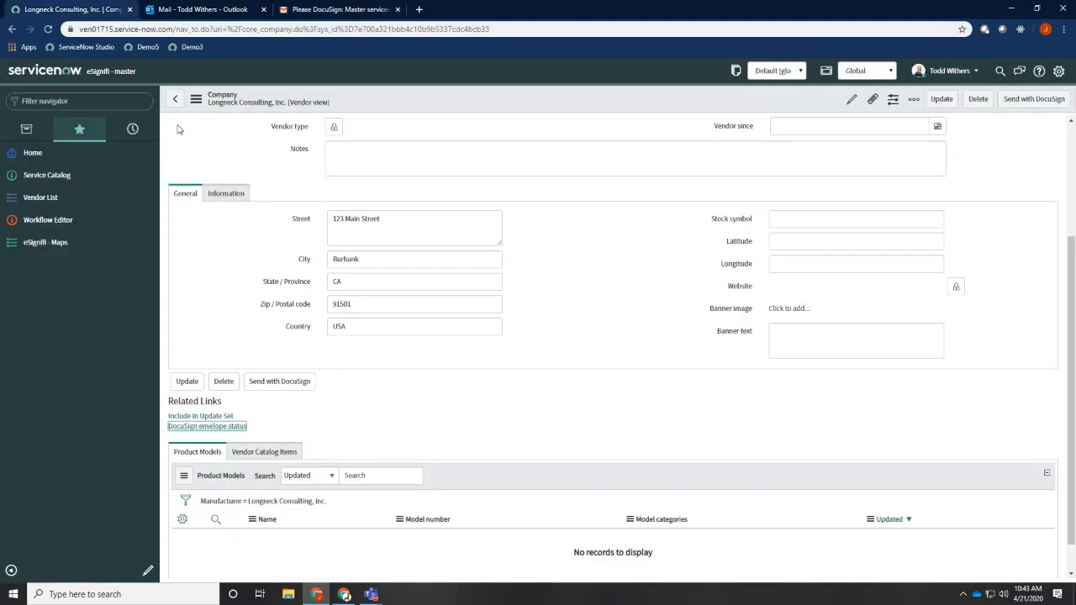
{"action": "left_click", "coordinate": [225, 428]}
{"action": "left_click_drag", "start_coordinate": [231, 35], "coordinate": [462, 82]}
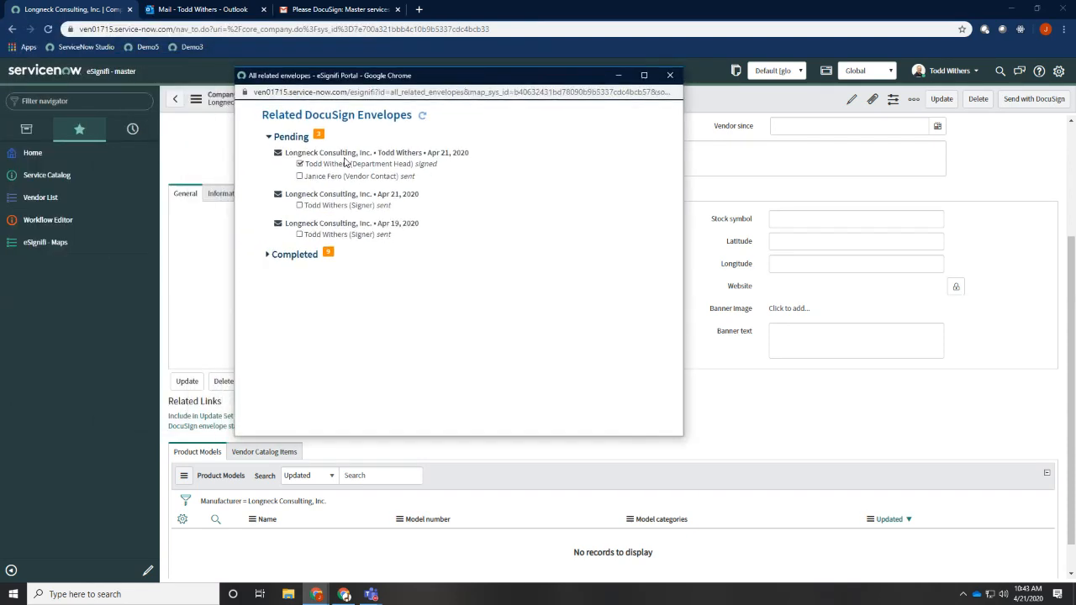
{"action": "left_click_drag", "start_coordinate": [319, 164], "coordinate": [426, 158]}
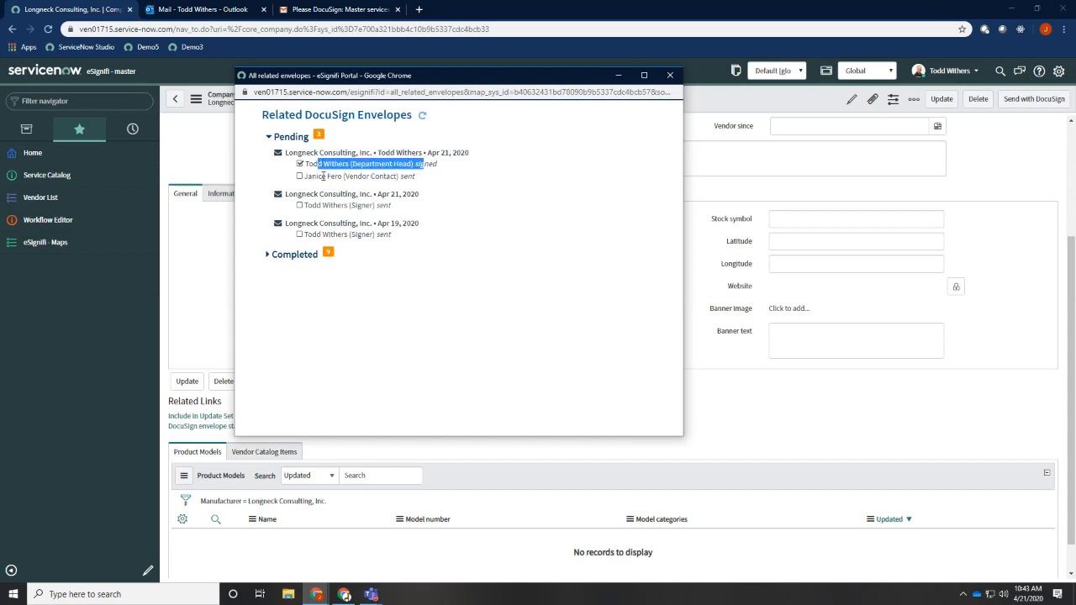
{"action": "left_click_drag", "start_coordinate": [323, 177], "coordinate": [397, 178]}
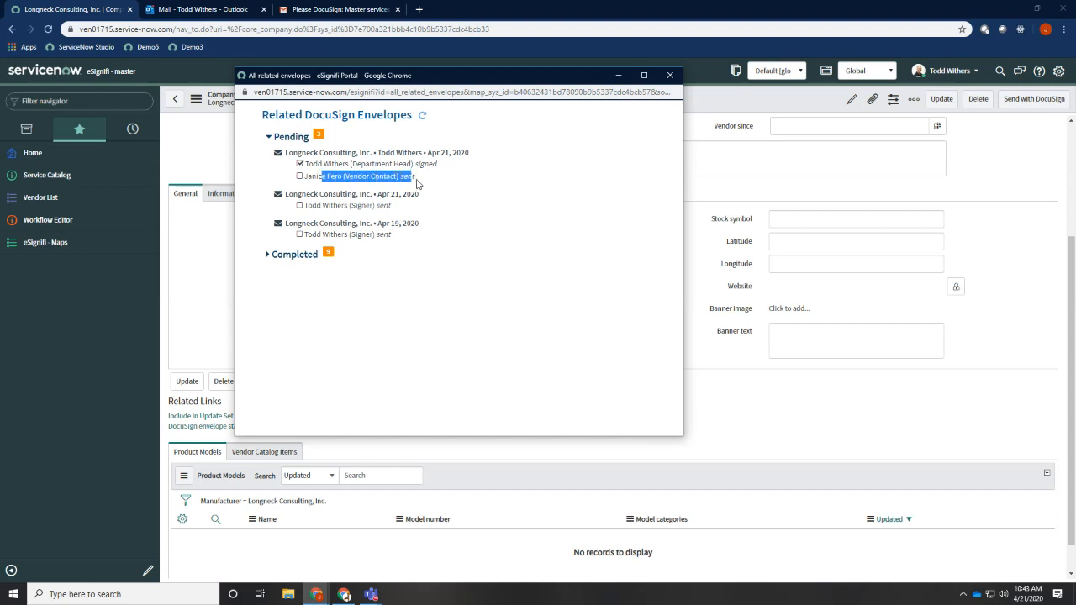
{"action": "left_click", "coordinate": [669, 78]}
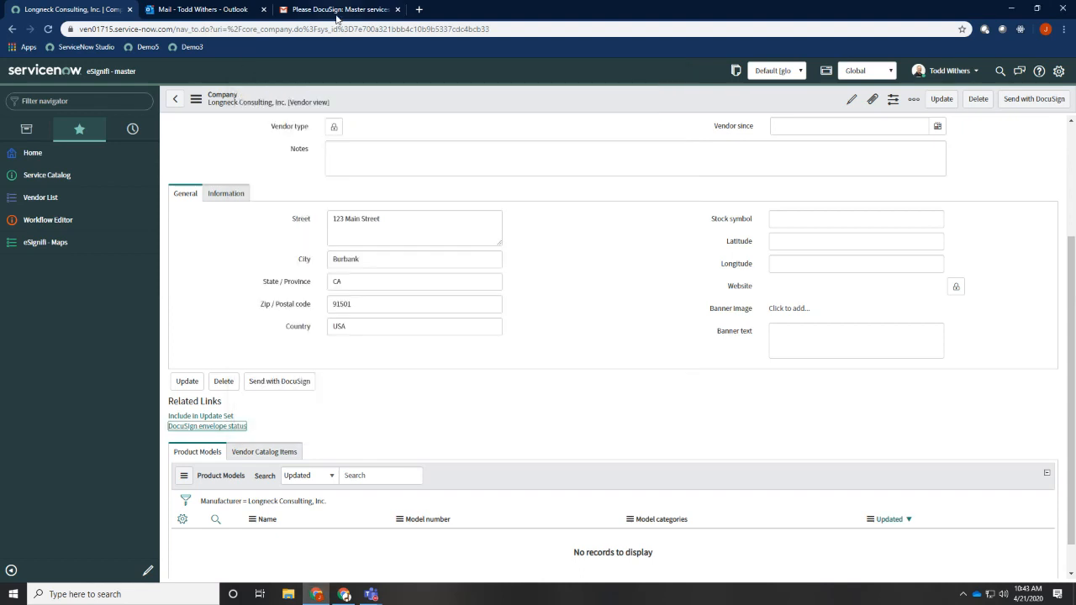
Switch to the vendor contact's Gmail message and open the master services agreement for review in DocuSign
{"action": "left_click", "coordinate": [338, 12]}
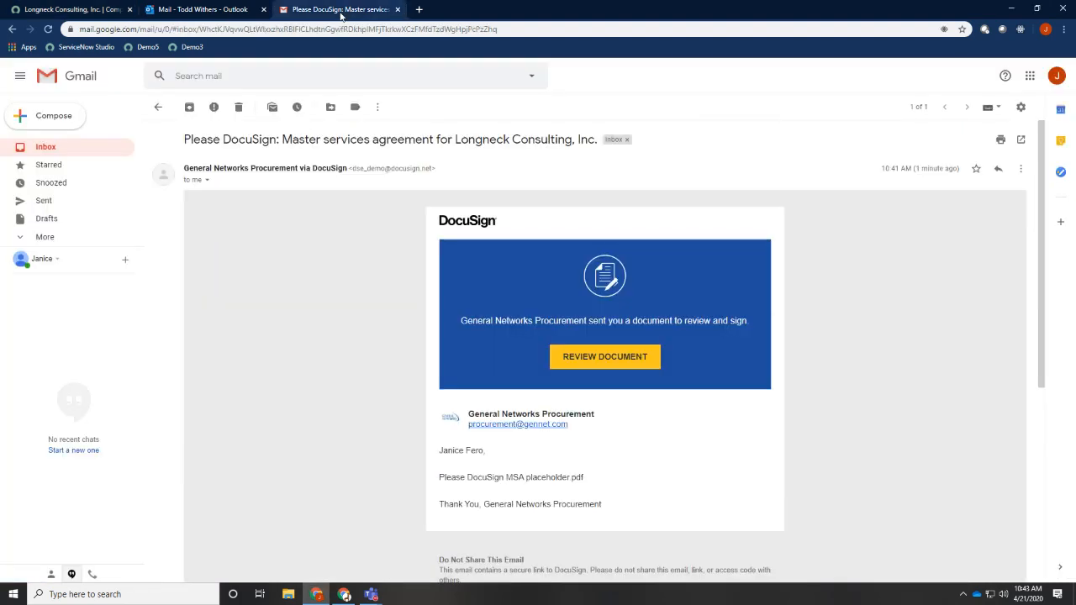
{"action": "left_click", "coordinate": [586, 356]}
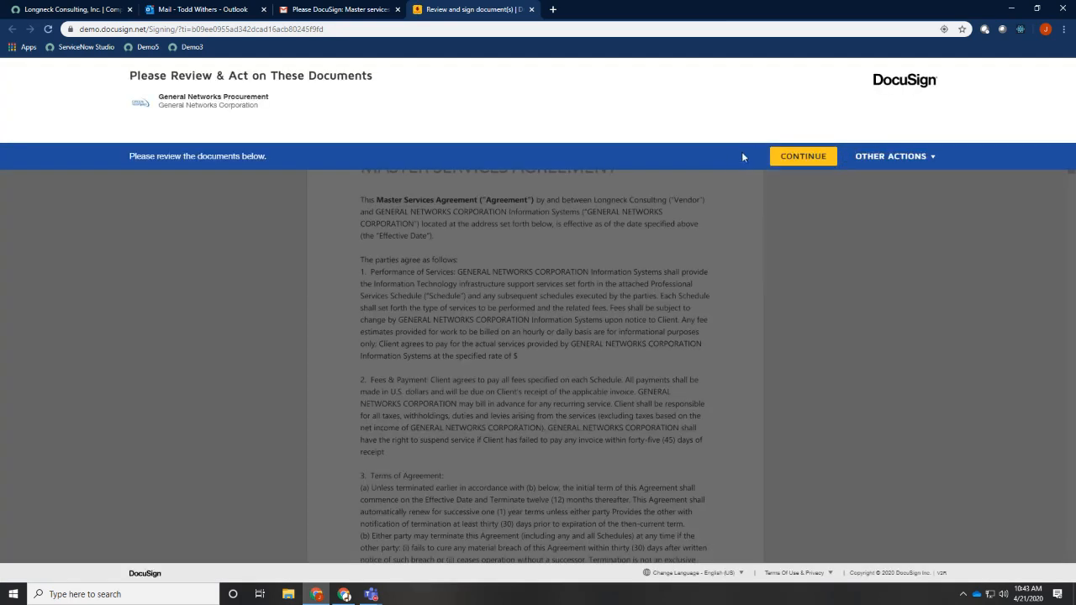
{"action": "left_click", "coordinate": [800, 156]}
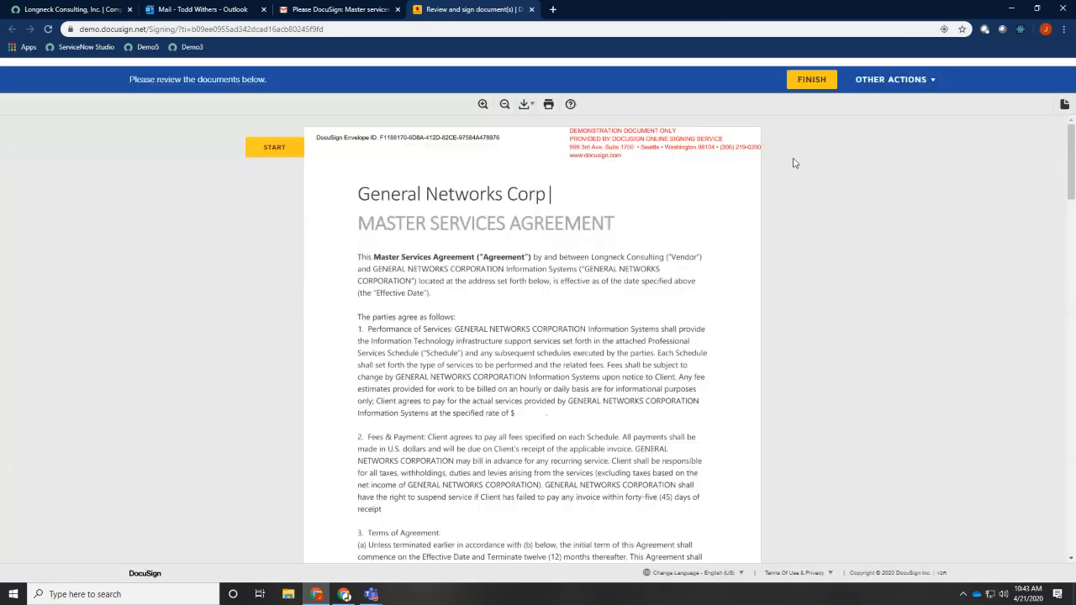
Initial the required field after the Force Majeure clause, finish signing as the vendor contact, and close the DocuSign page
{"action": "left_click", "coordinate": [280, 143]}
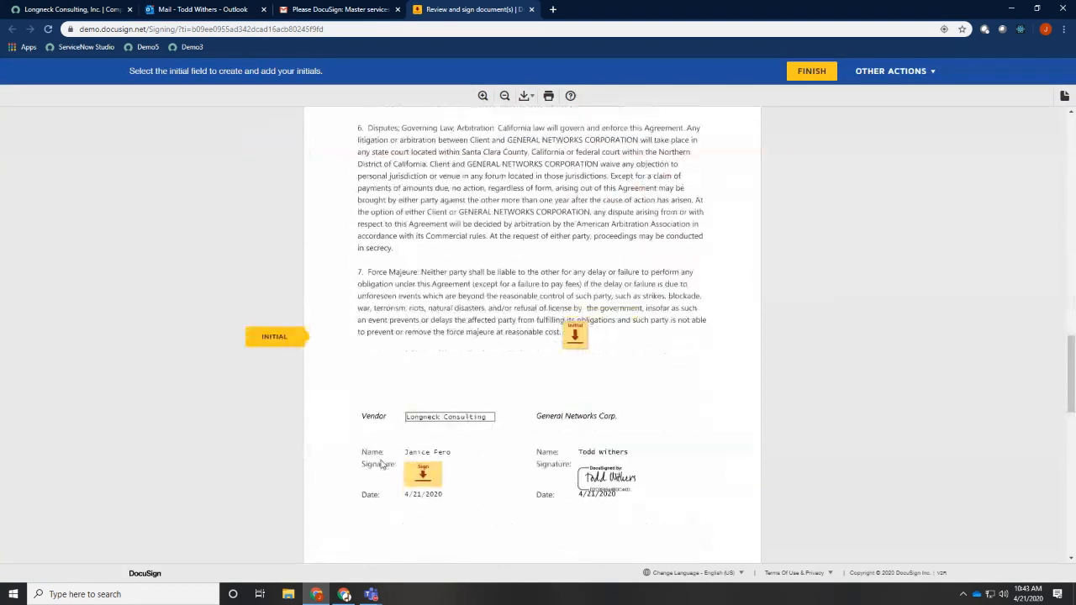
{"action": "left_click", "coordinate": [575, 335]}
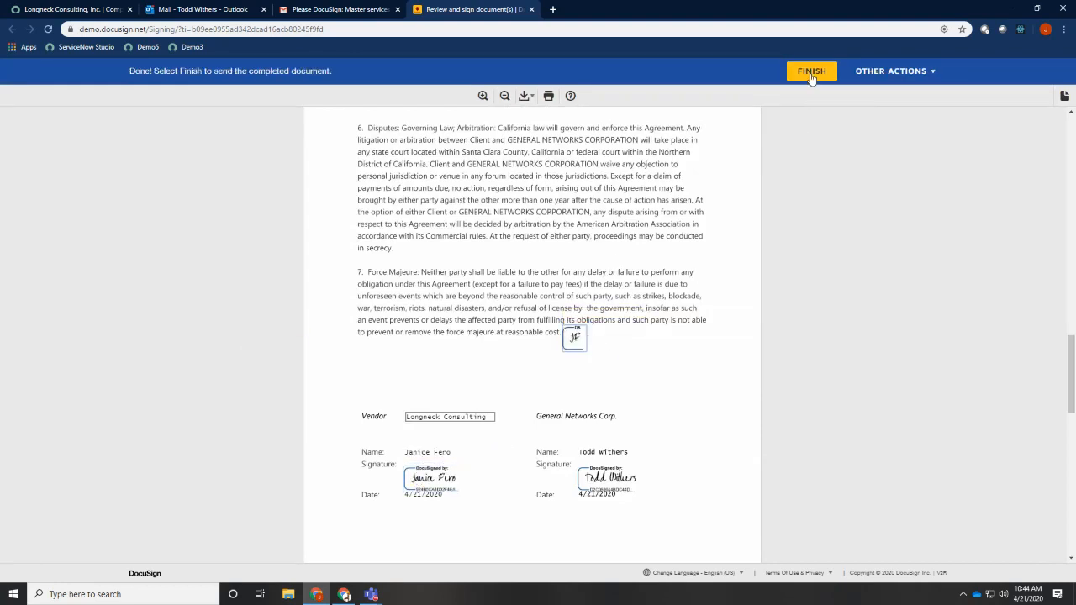
{"action": "left_click", "coordinate": [812, 72]}
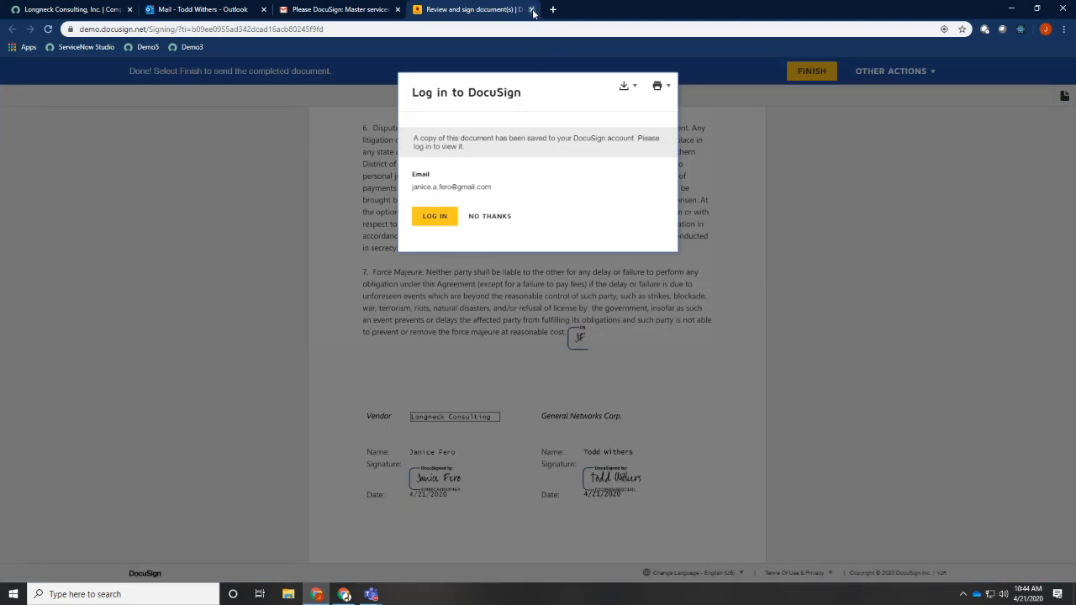
{"action": "left_click", "coordinate": [531, 9]}
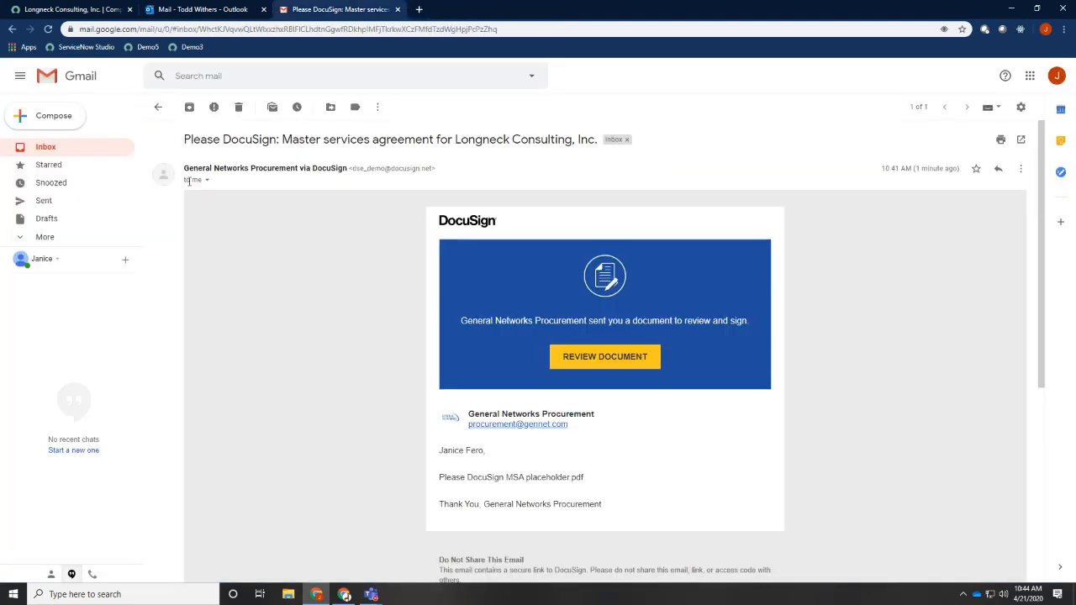
Return to the Longneck Consulting, Inc. vendor record in ServiceNow and refresh it to check for the signed attachment
{"action": "left_click", "coordinate": [84, 12]}
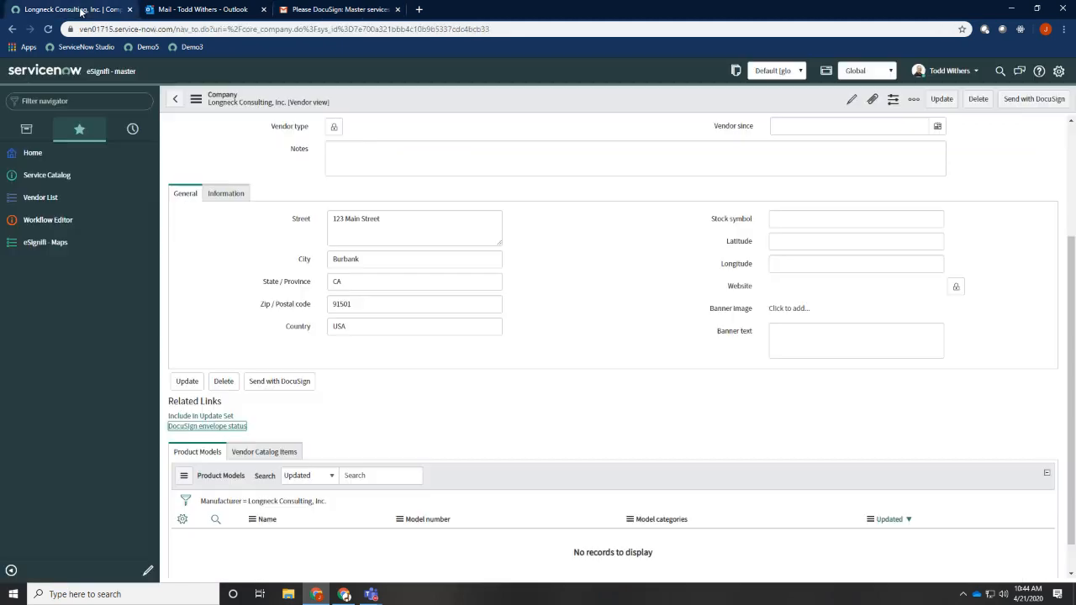
{"action": "scroll", "coordinate": [641, 283], "scroll_direction": "up", "scroll_amount": 3}
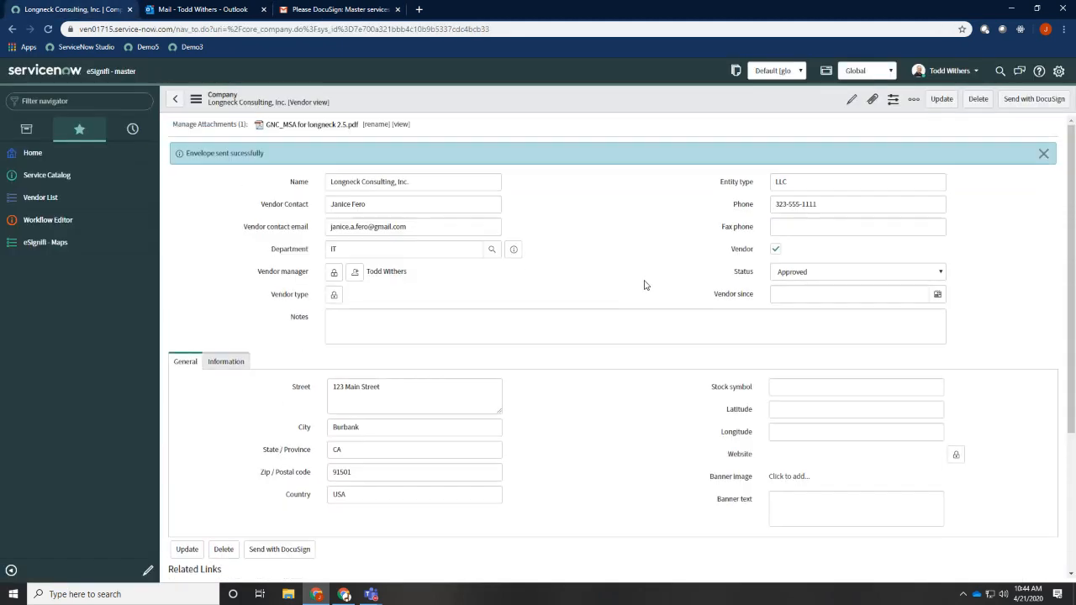
{"action": "left_click", "coordinate": [194, 208]}
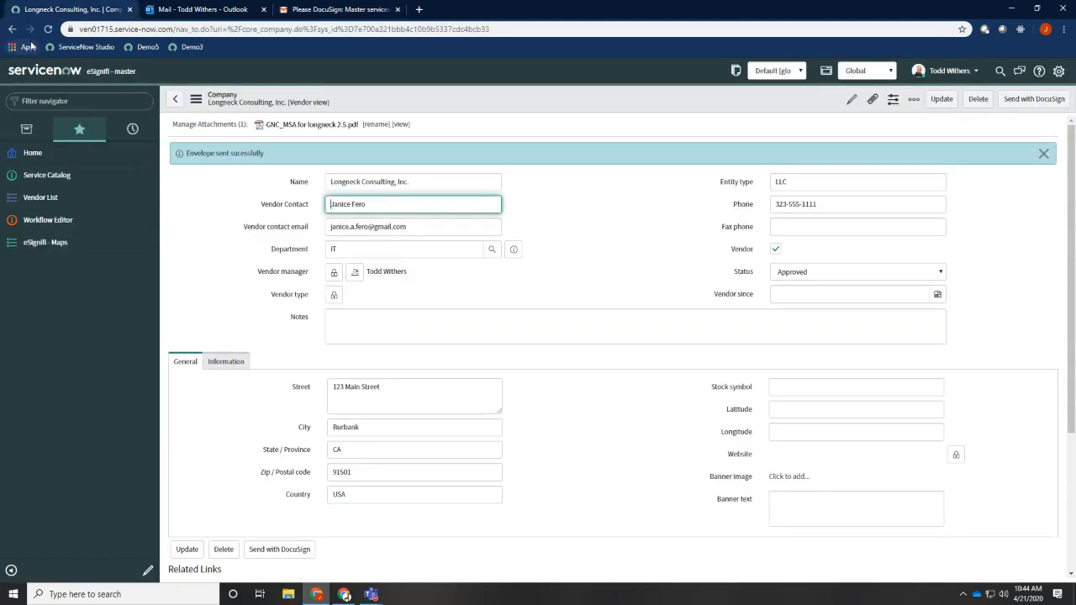
{"action": "left_click", "coordinate": [48, 28]}
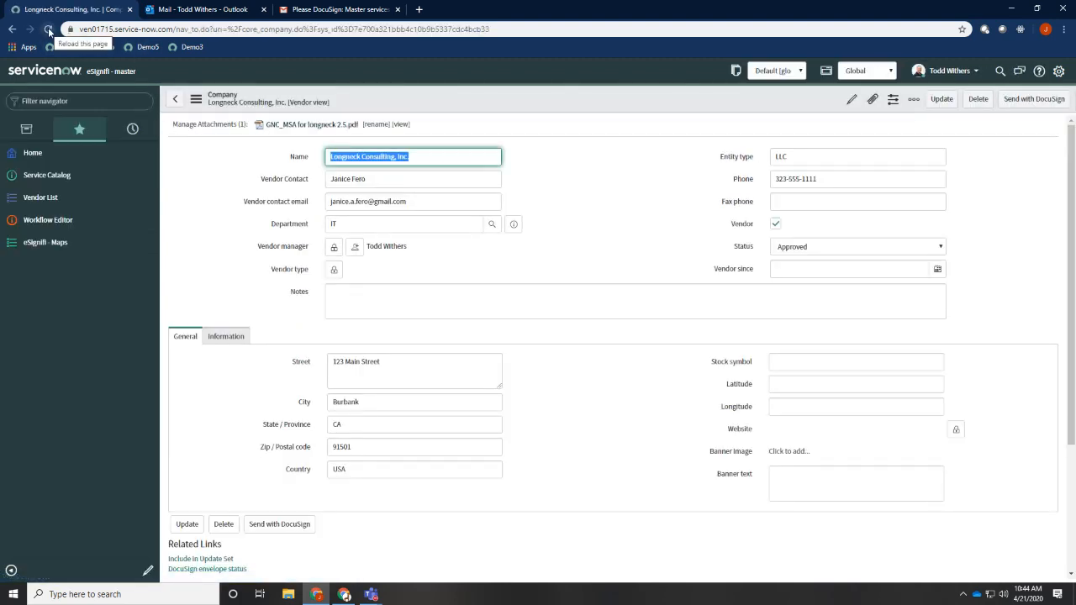
{"action": "left_click", "coordinate": [49, 29]}
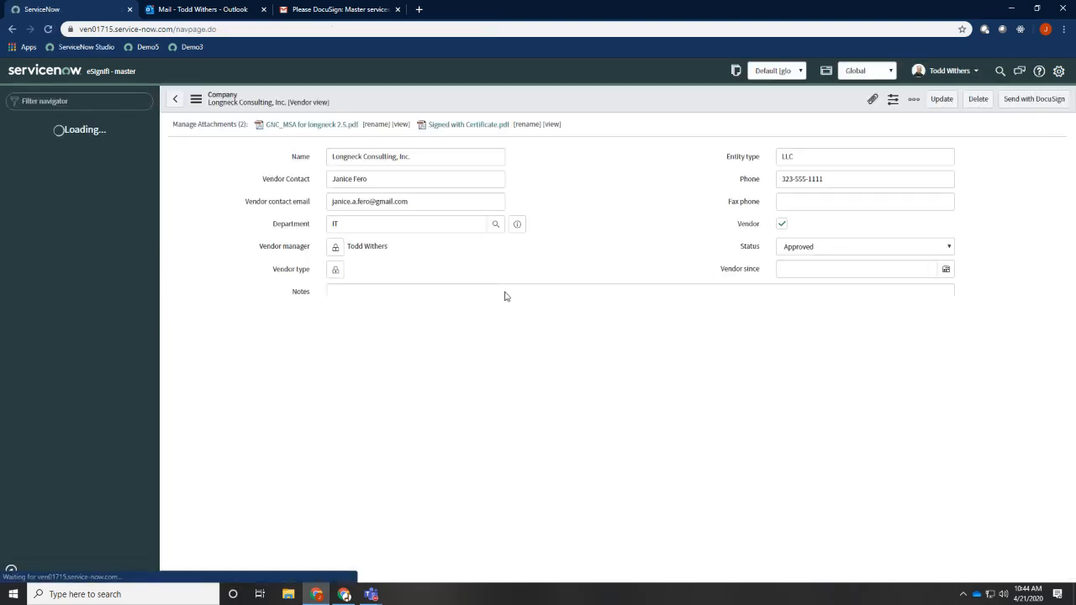
View the Signed with Certificate.pdf attachment, examine its signatures and Certificate Of Completion, and close the viewer
{"action": "left_click", "coordinate": [551, 125]}
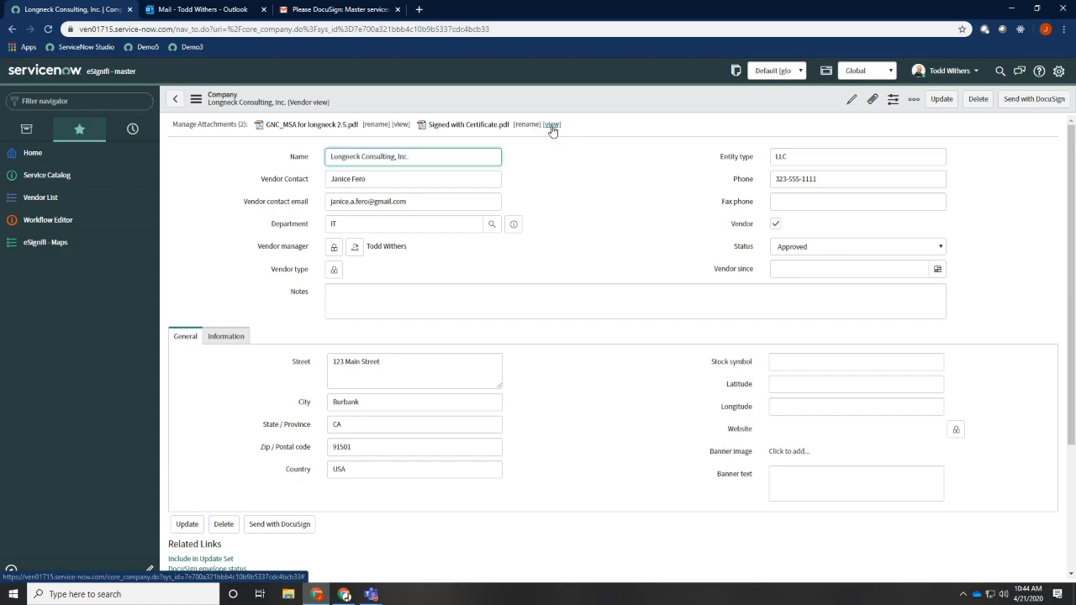
{"action": "left_click_drag", "start_coordinate": [309, 10], "coordinate": [484, 36]}
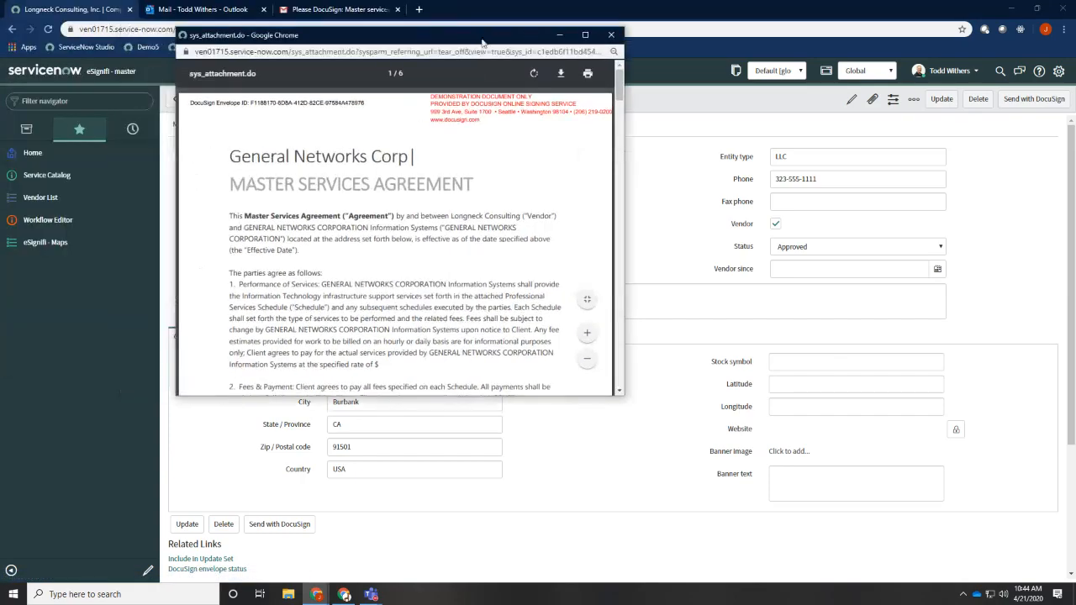
{"action": "scroll", "coordinate": [502, 173], "scroll_direction": "down", "scroll_amount": 10}
{"action": "scroll", "coordinate": [521, 219], "scroll_direction": "down", "scroll_amount": 10}
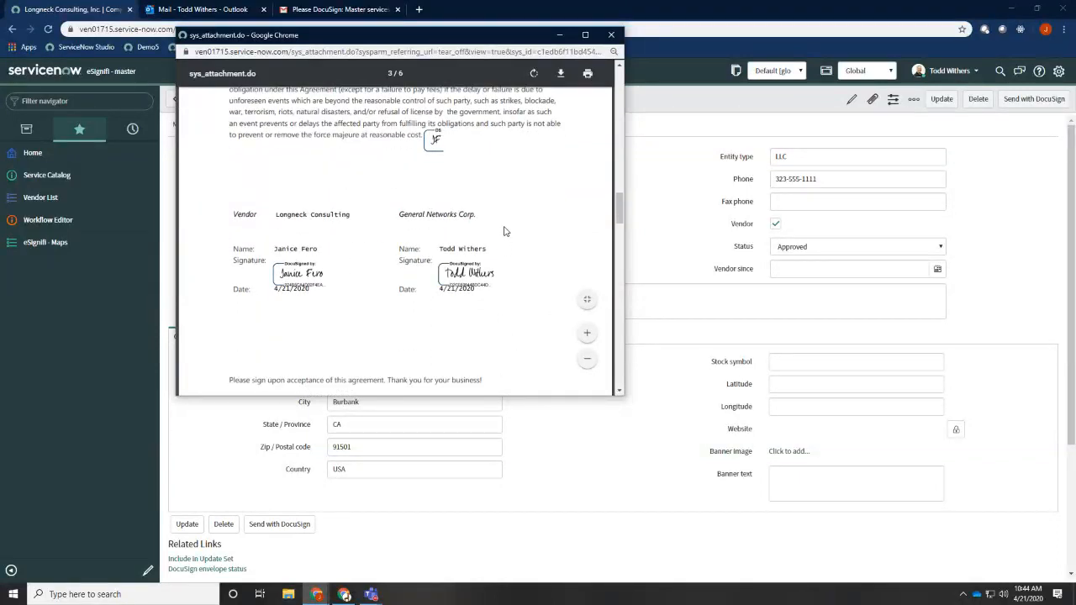
{"action": "scroll", "coordinate": [506, 231], "scroll_direction": "down", "scroll_amount": 10}
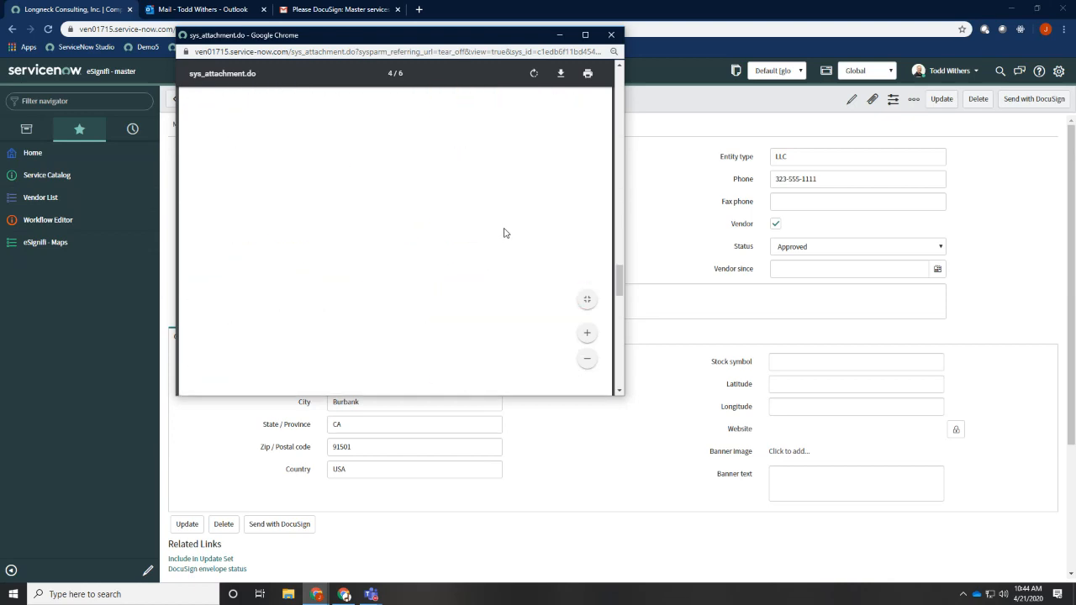
{"action": "scroll", "coordinate": [506, 233], "scroll_direction": "up", "scroll_amount": 1}
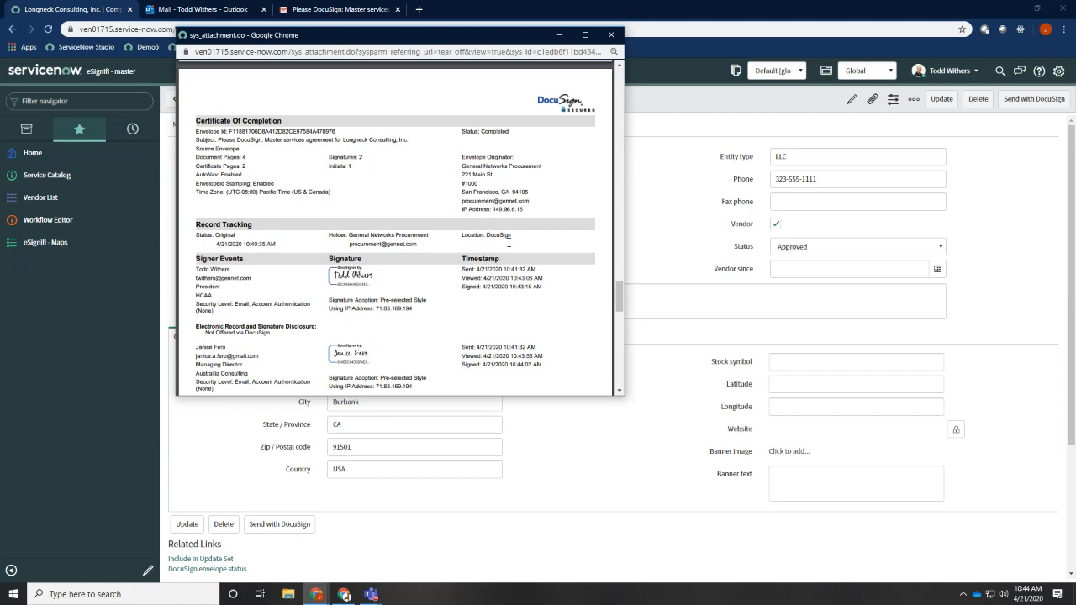
{"action": "scroll", "coordinate": [509, 242], "scroll_direction": "down", "scroll_amount": 2}
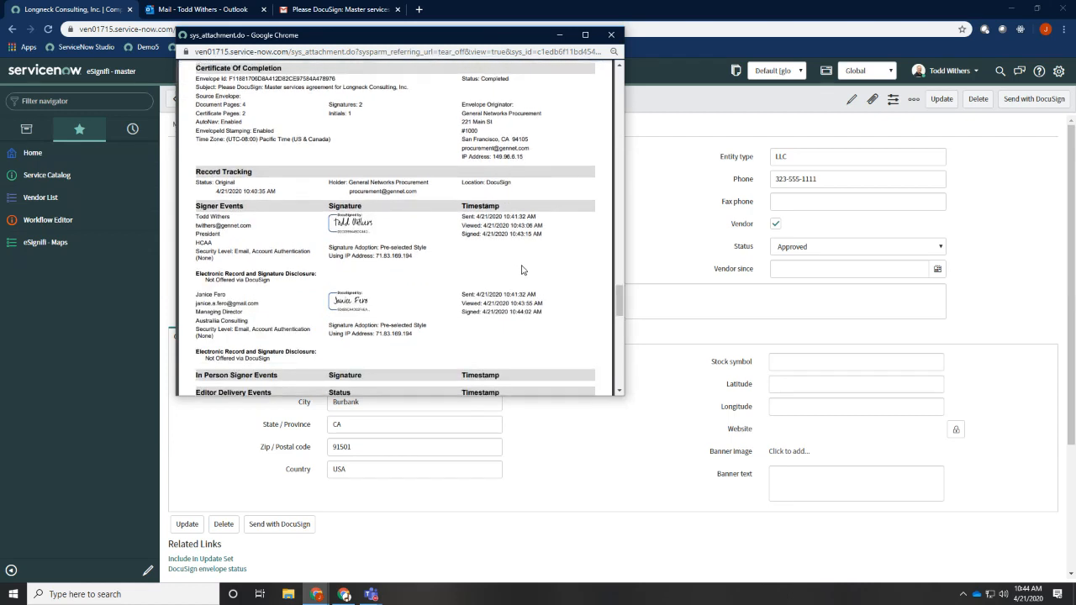
{"action": "scroll", "coordinate": [521, 270], "scroll_direction": "up", "scroll_amount": 2}
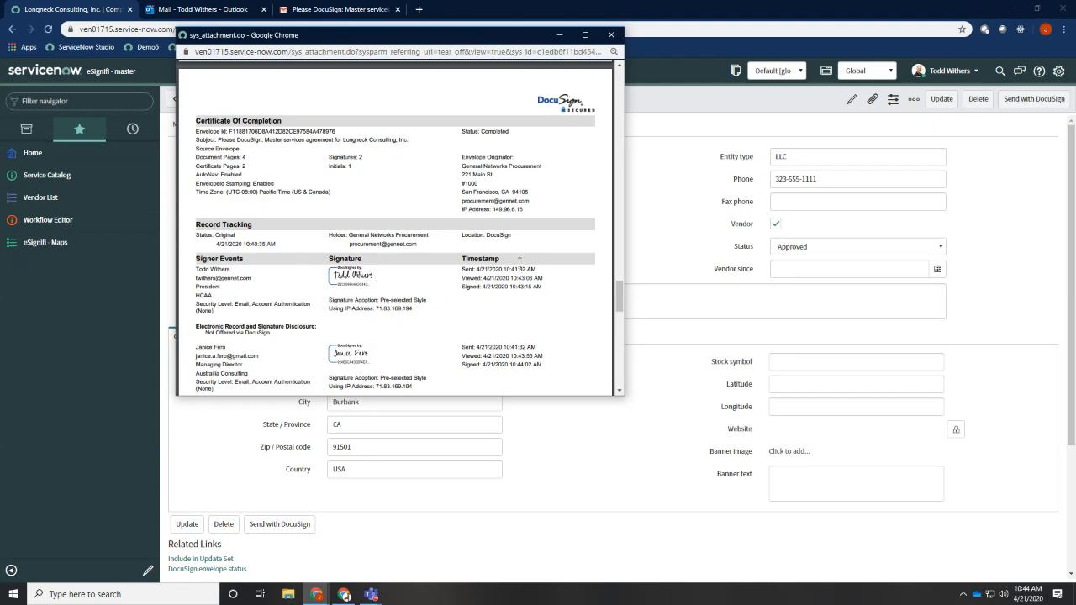
{"action": "left_click", "coordinate": [611, 34]}
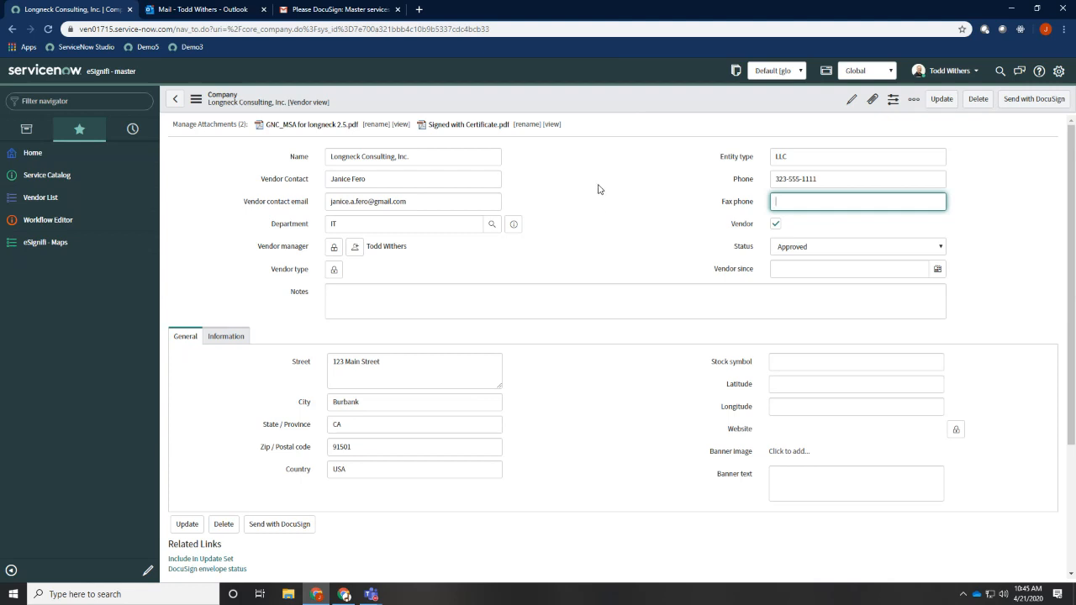
Open the vendor's envelope preparation, then switch to the eSignifi MSA map, require replacing MSA placeholder.pdf by file name *msa*.pdf, and save
{"action": "left_click", "coordinate": [1035, 100]}
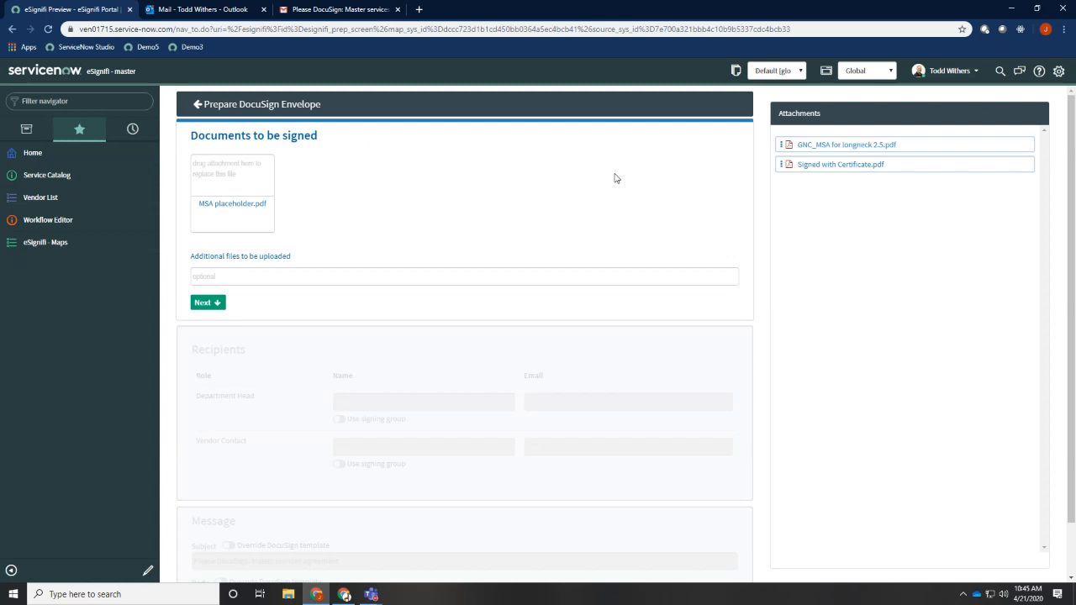
{"action": "key", "text": "alt+Tab"}
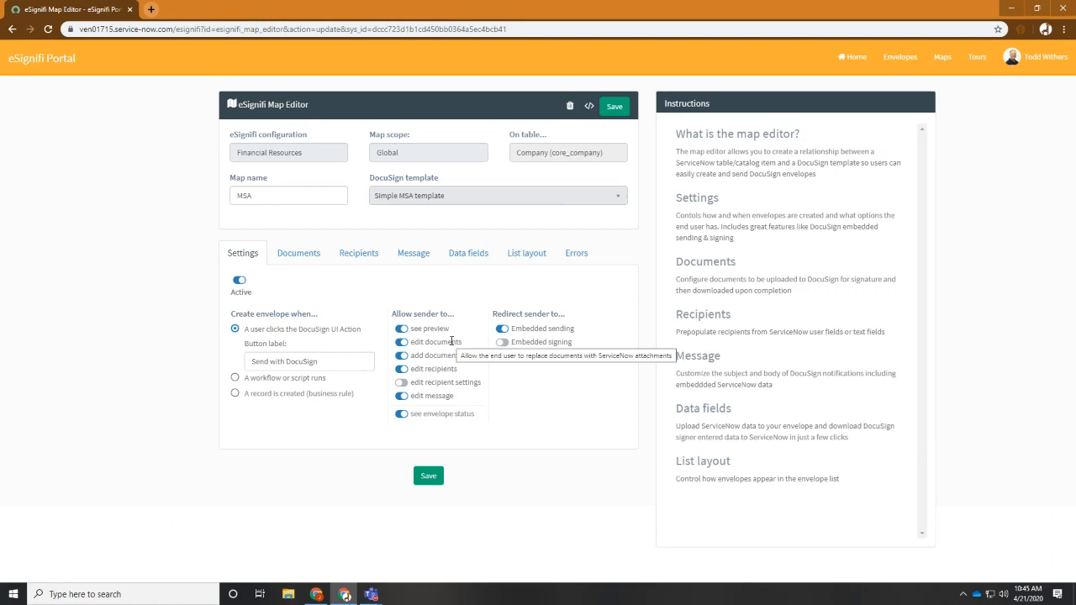
{"action": "left_click", "coordinate": [296, 255]}
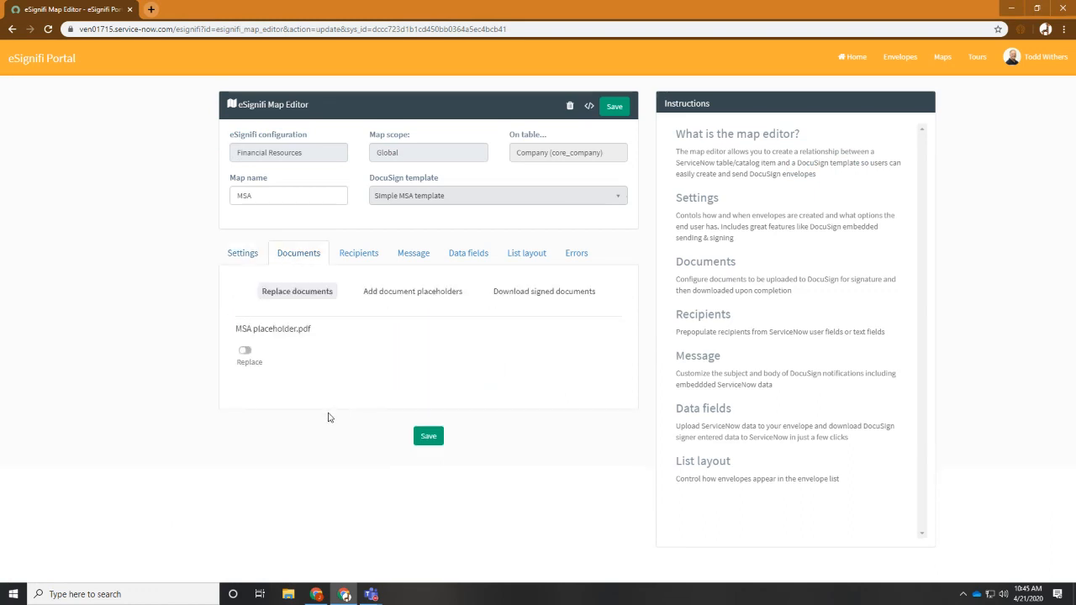
{"action": "left_click", "coordinate": [245, 352]}
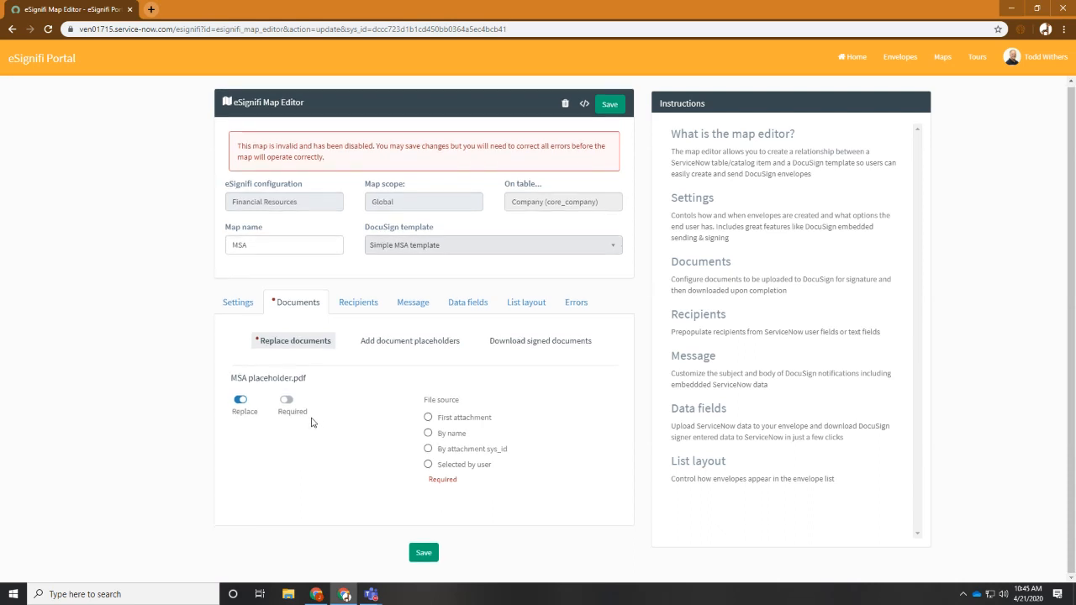
{"action": "left_click", "coordinate": [287, 402]}
{"action": "left_click", "coordinate": [429, 432]}
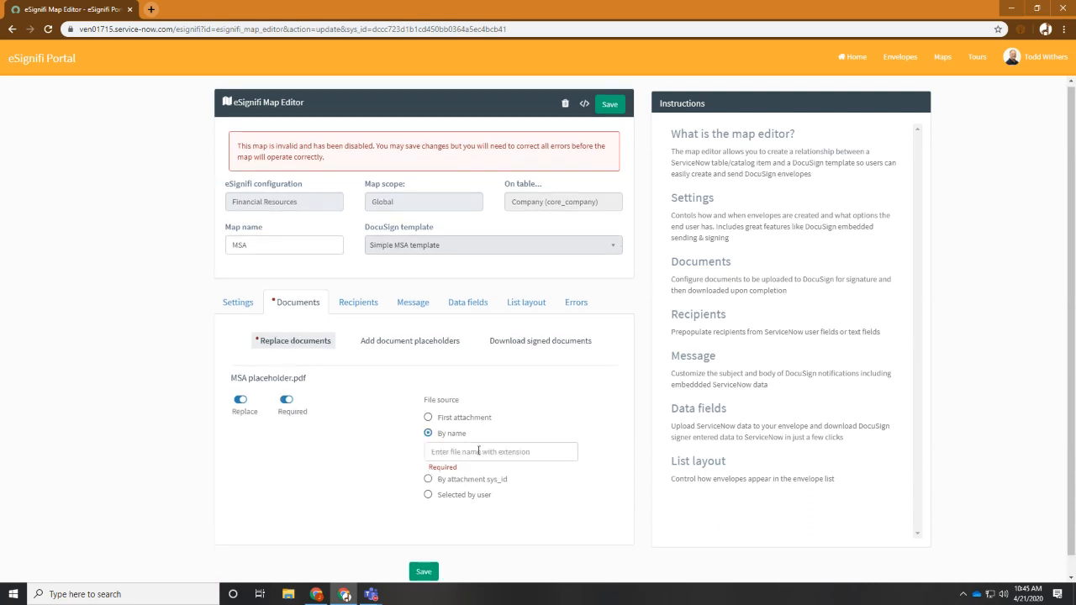
{"action": "type", "text": "*"}
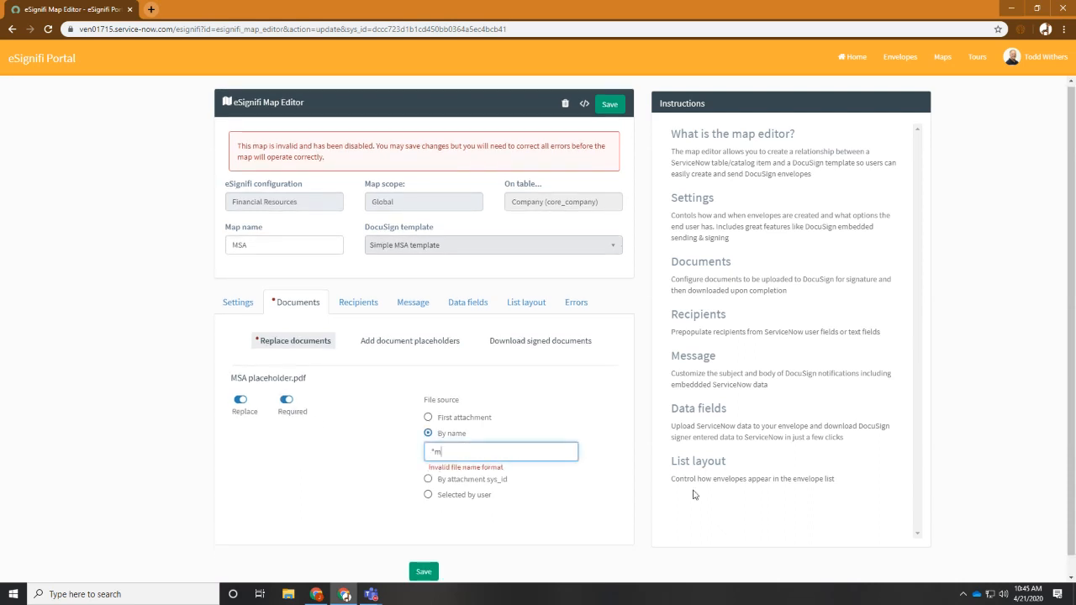
{"action": "type", "text": "msa*.pdf"}
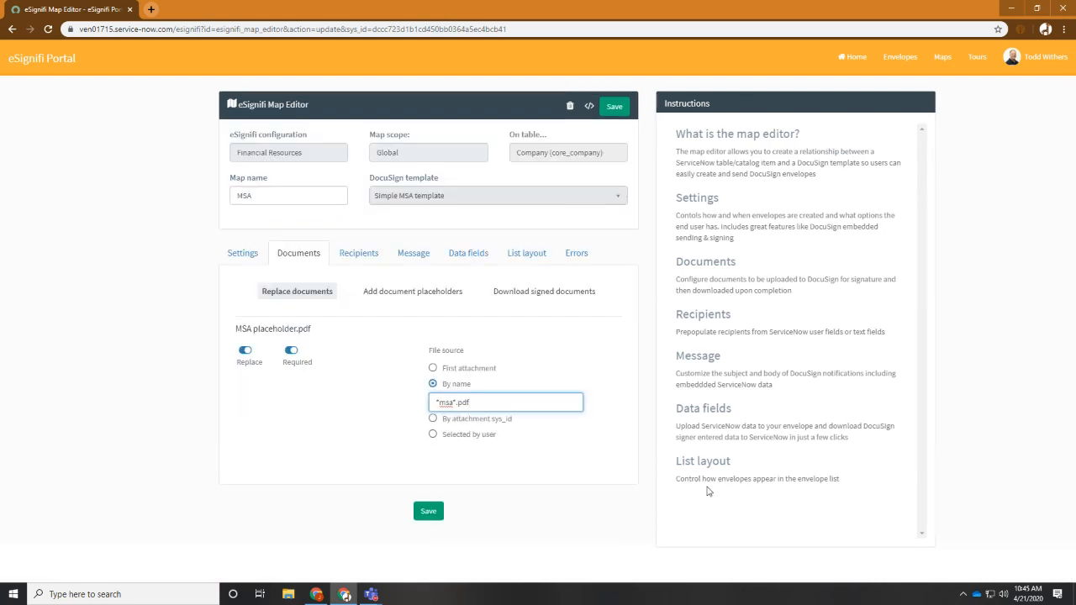
{"action": "left_click", "coordinate": [430, 512]}
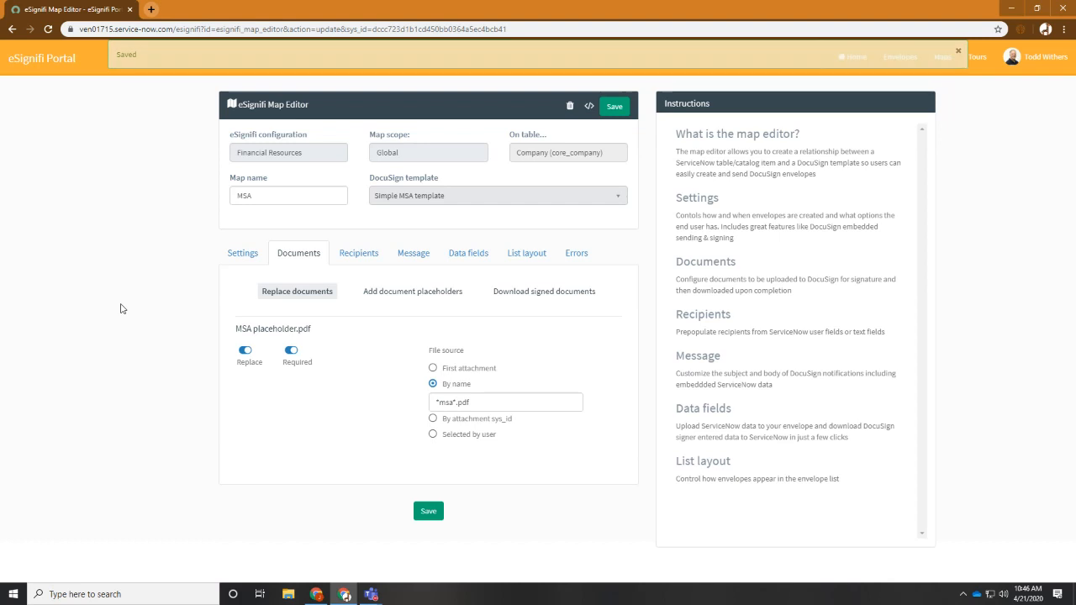
Return to the ServiceNow vendor record, reopen its DocuSign envelope preparation using the updated map, and continue to the recipients section
{"action": "key", "text": "alt+Tab"}
{"action": "key", "text": "Escape"}
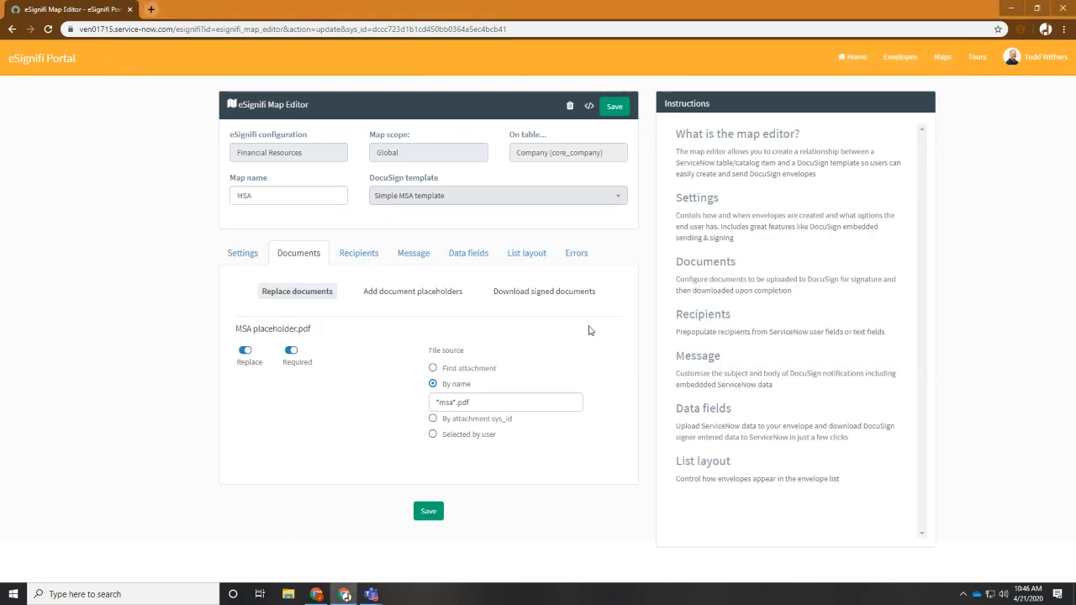
{"action": "key", "text": "alt+Tab"}
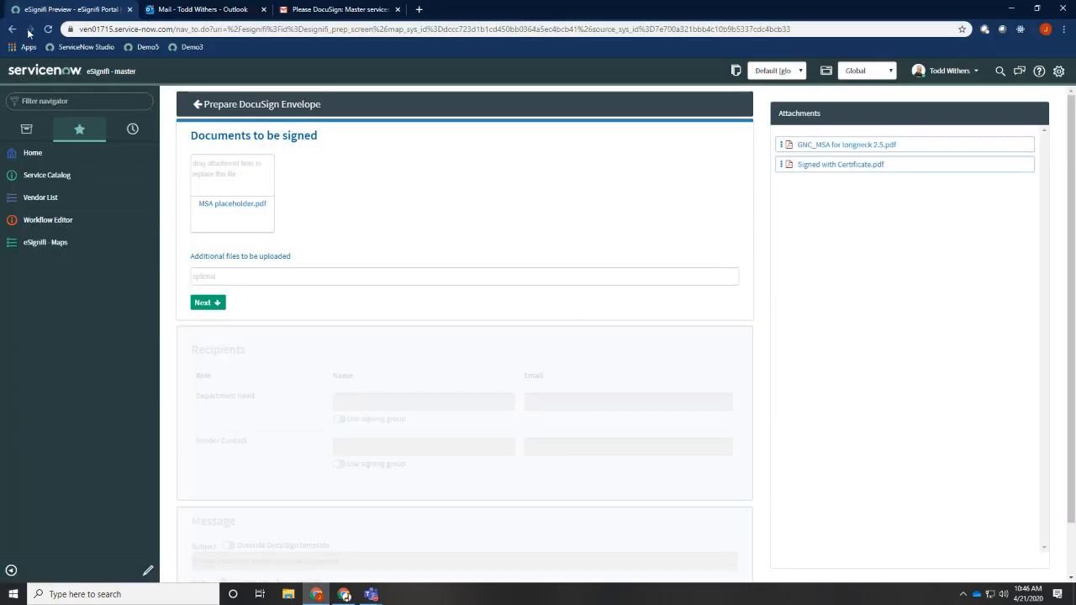
{"action": "left_click", "coordinate": [12, 29]}
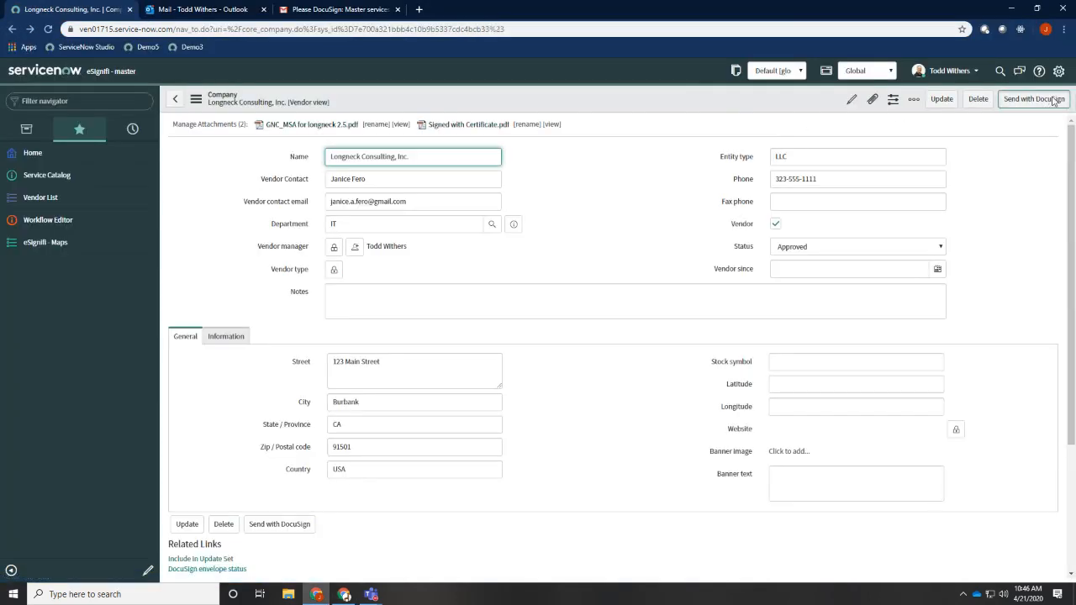
{"action": "left_click", "coordinate": [1053, 99]}
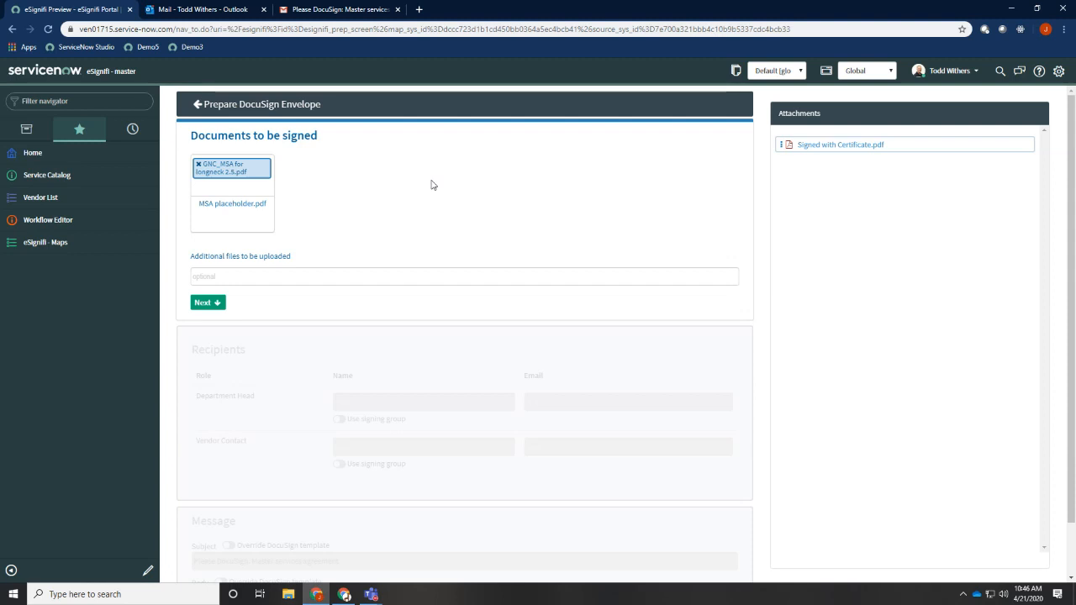
{"action": "left_click", "coordinate": [216, 304]}
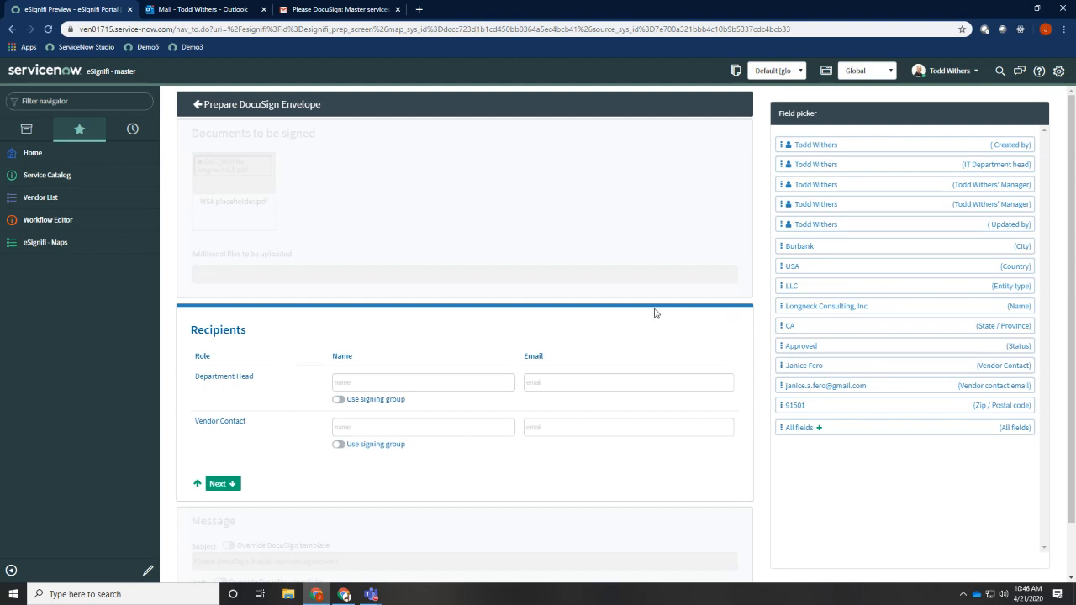
Switch to the eSignifi MSA map and fill the Department Head recipient's name and email from the Department's Department head field
{"action": "key", "text": "alt+Tab"}
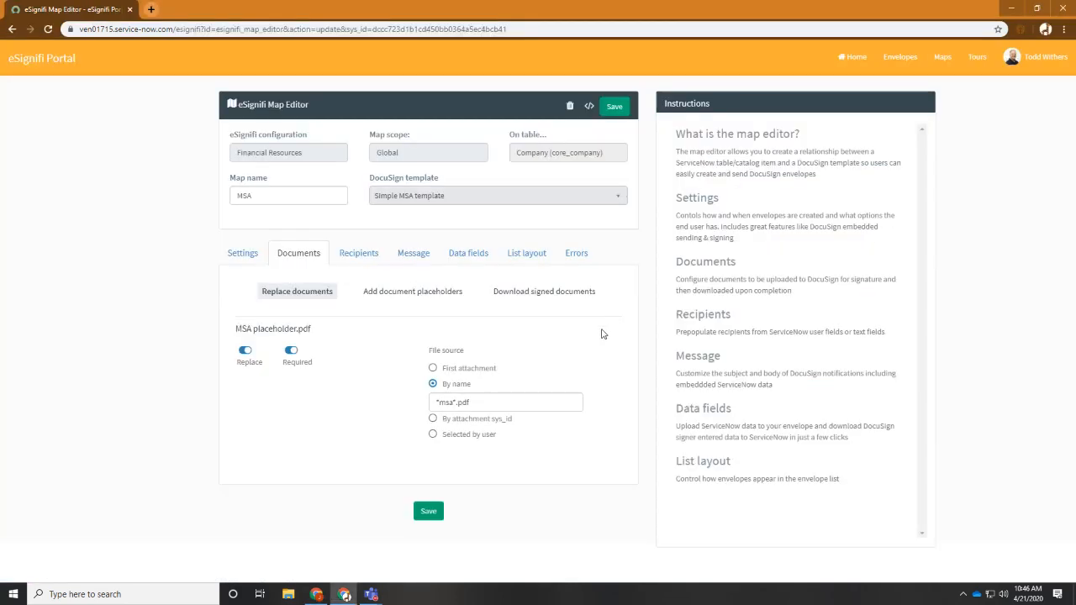
{"action": "left_click", "coordinate": [365, 256]}
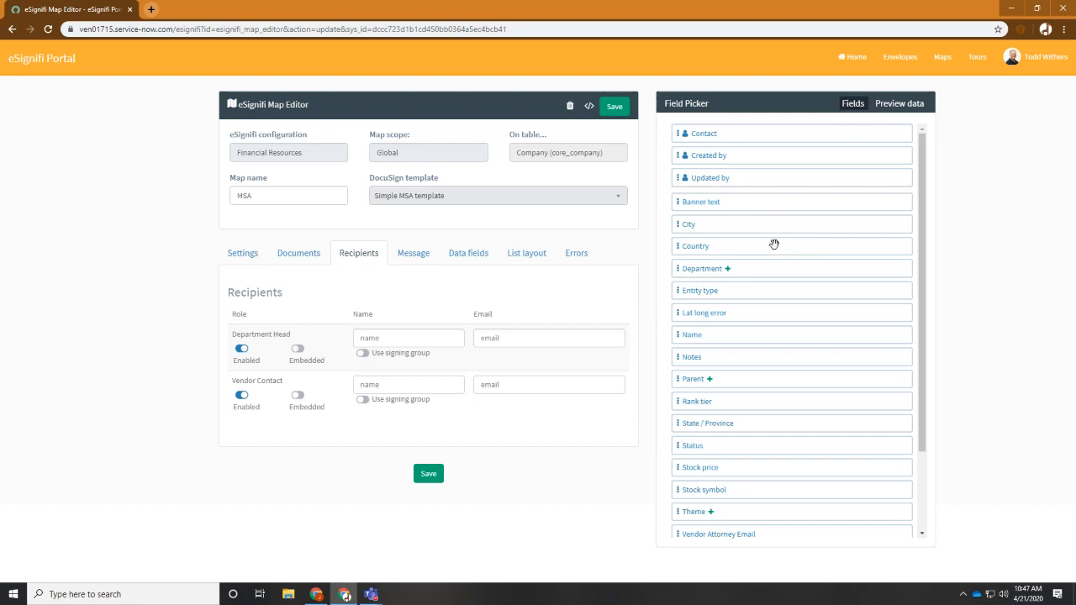
{"action": "left_click", "coordinate": [728, 269]}
{"action": "scroll", "coordinate": [729, 274], "scroll_direction": "down", "scroll_amount": 1}
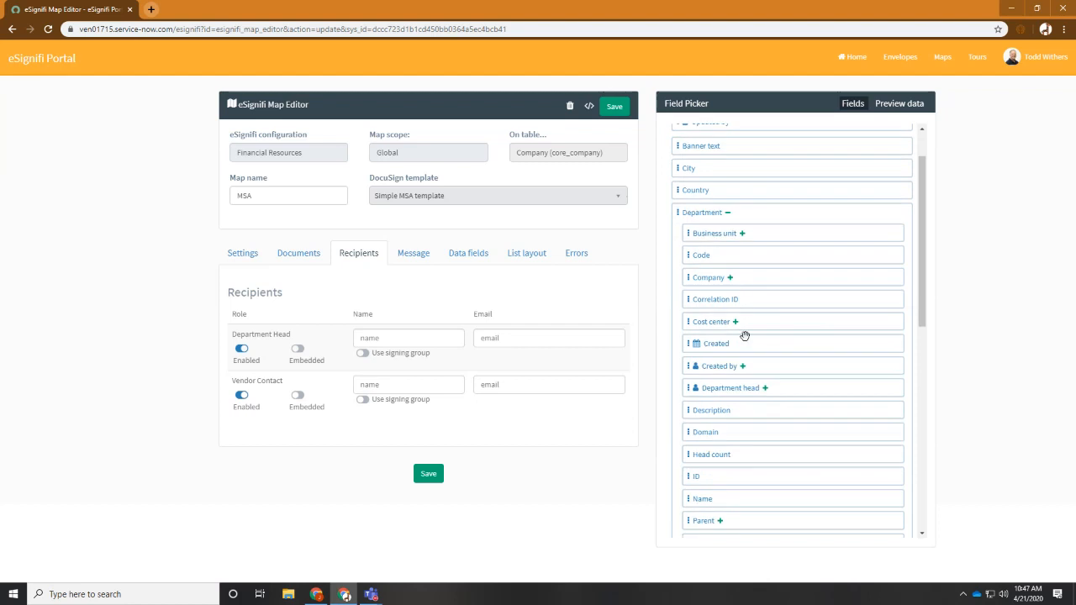
{"action": "left_click", "coordinate": [402, 343]}
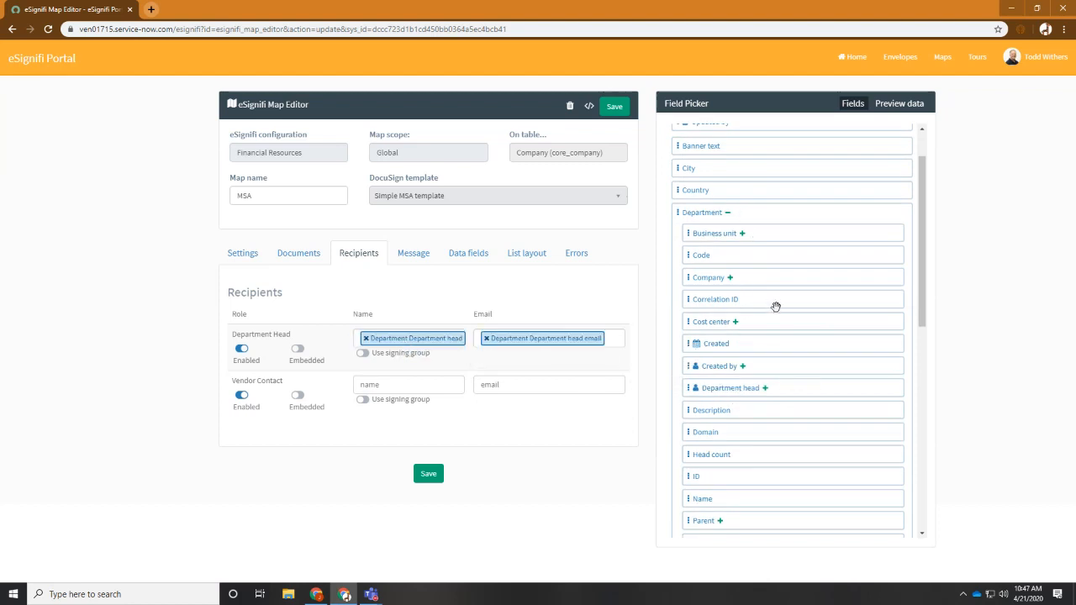
Map the Vendor Contact recipient's name to Vendor Contact and its email to Vendor contact email, and save the map
{"action": "scroll", "coordinate": [775, 309], "scroll_direction": "down", "scroll_amount": 4}
{"action": "scroll", "coordinate": [775, 308], "scroll_direction": "down", "scroll_amount": 5}
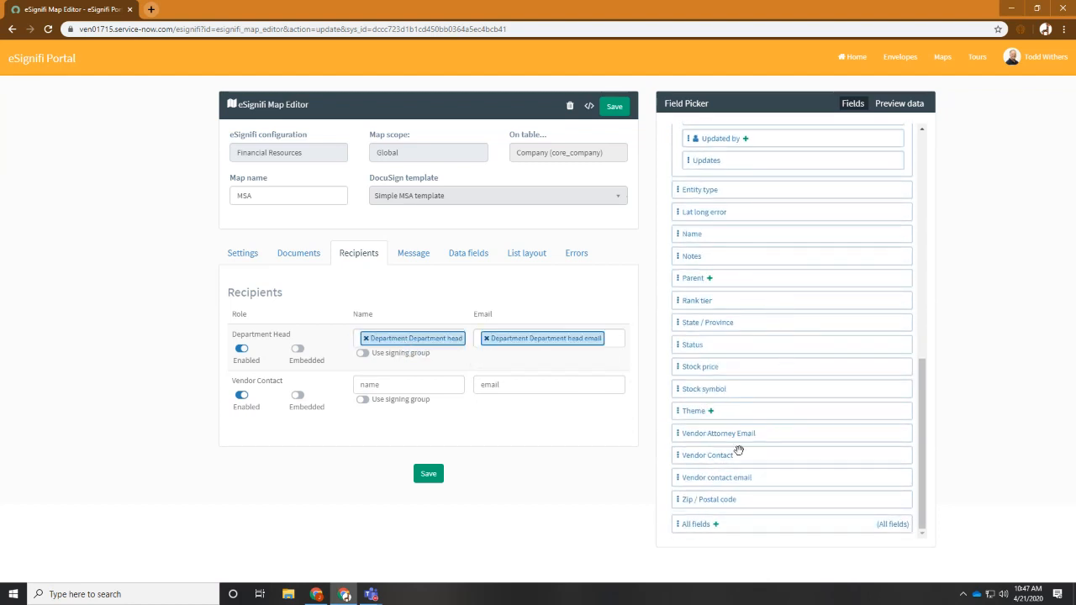
{"action": "left_click_drag", "start_coordinate": [720, 455], "coordinate": [422, 391]}
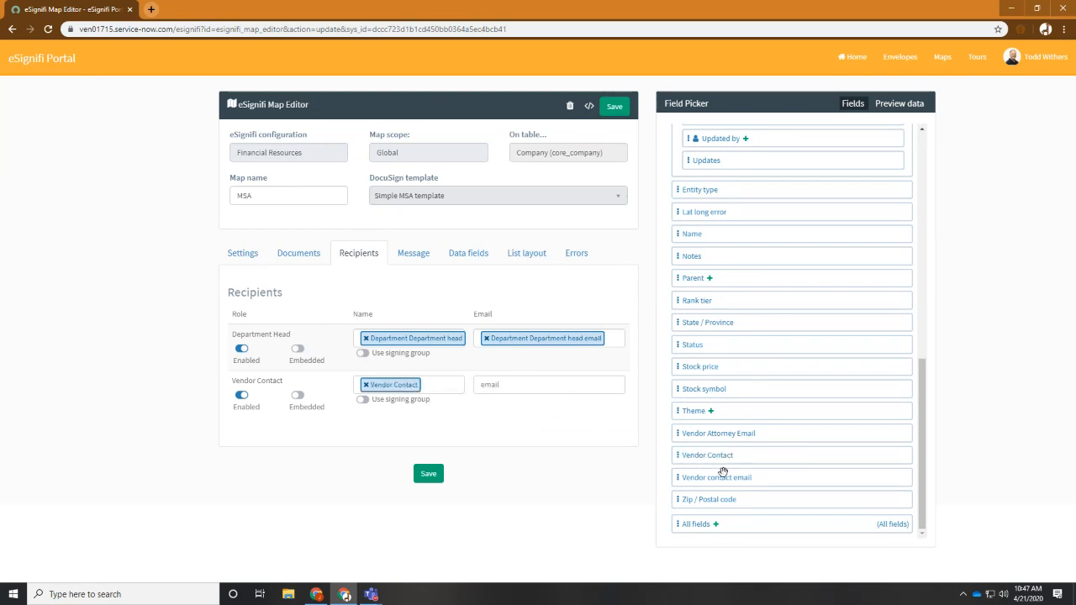
{"action": "left_click_drag", "start_coordinate": [694, 461], "coordinate": [548, 392]}
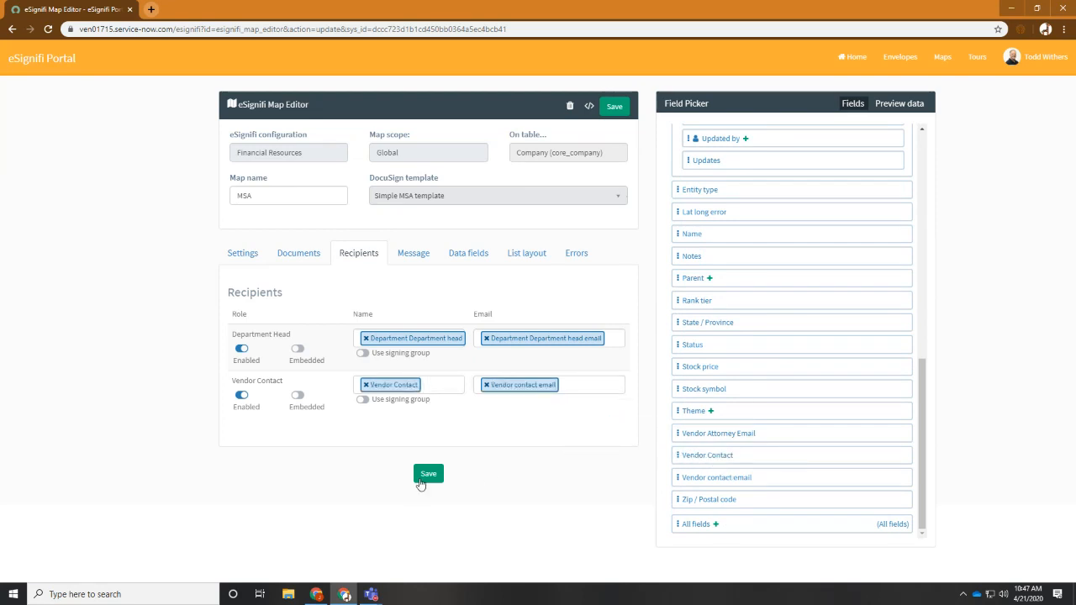
{"action": "left_click", "coordinate": [429, 474]}
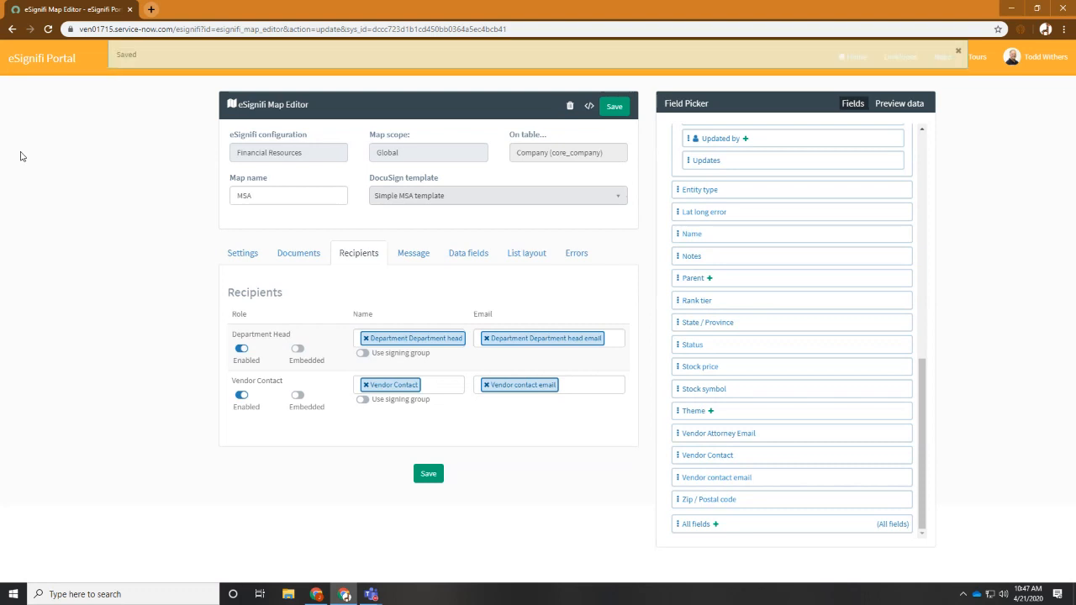
Return to the ServiceNow vendor record, reopen its DocuSign envelope preparation, and continue to the recipients section to check the prefilled signers
{"action": "key", "text": "alt+Tab"}
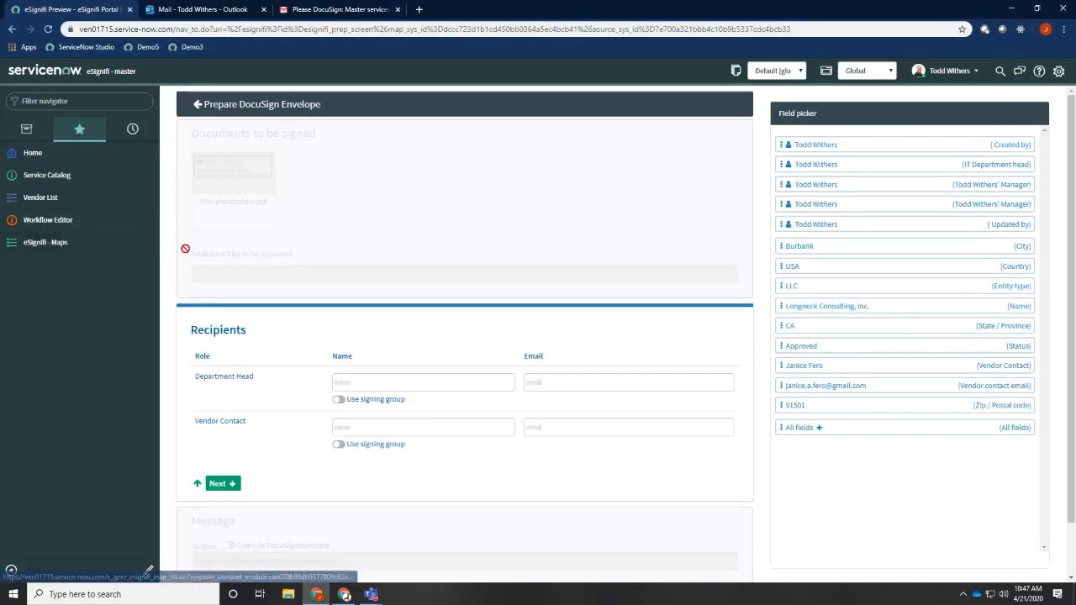
{"action": "left_click", "coordinate": [11, 29]}
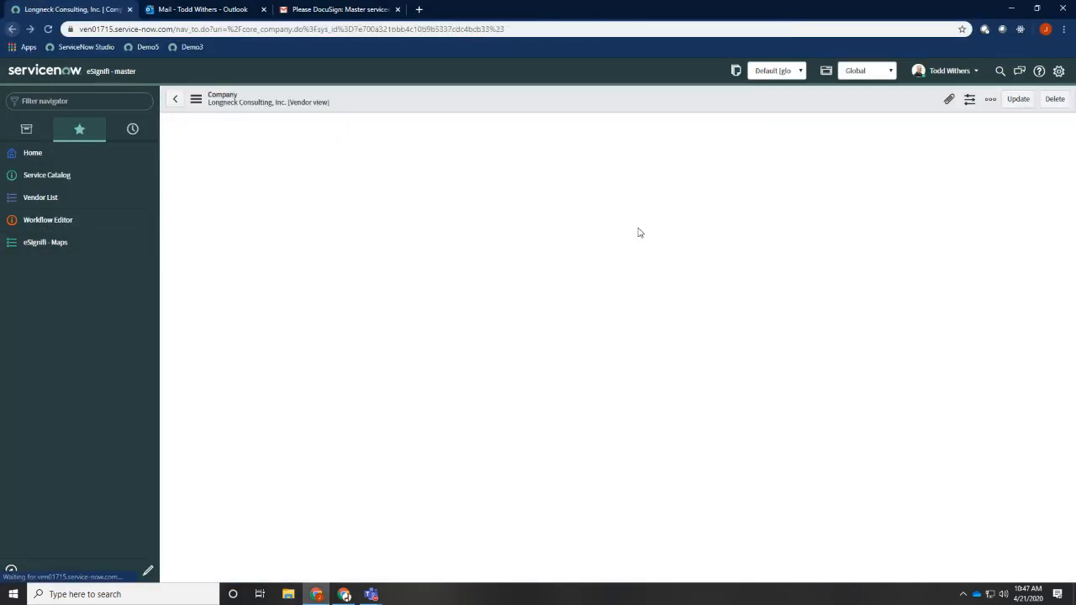
{"action": "left_click", "coordinate": [1031, 100]}
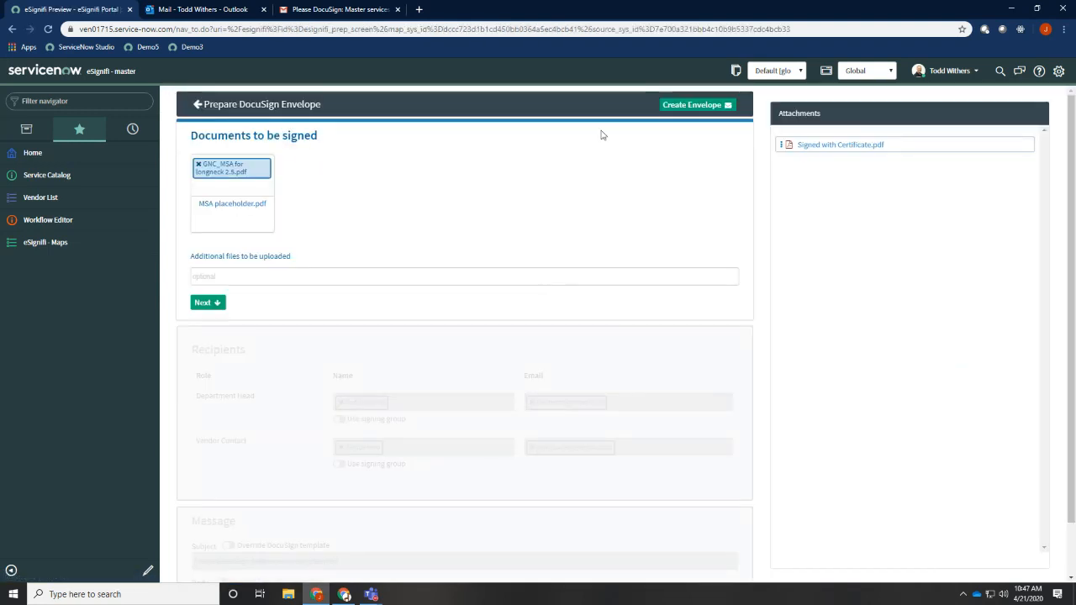
{"action": "left_click", "coordinate": [215, 303]}
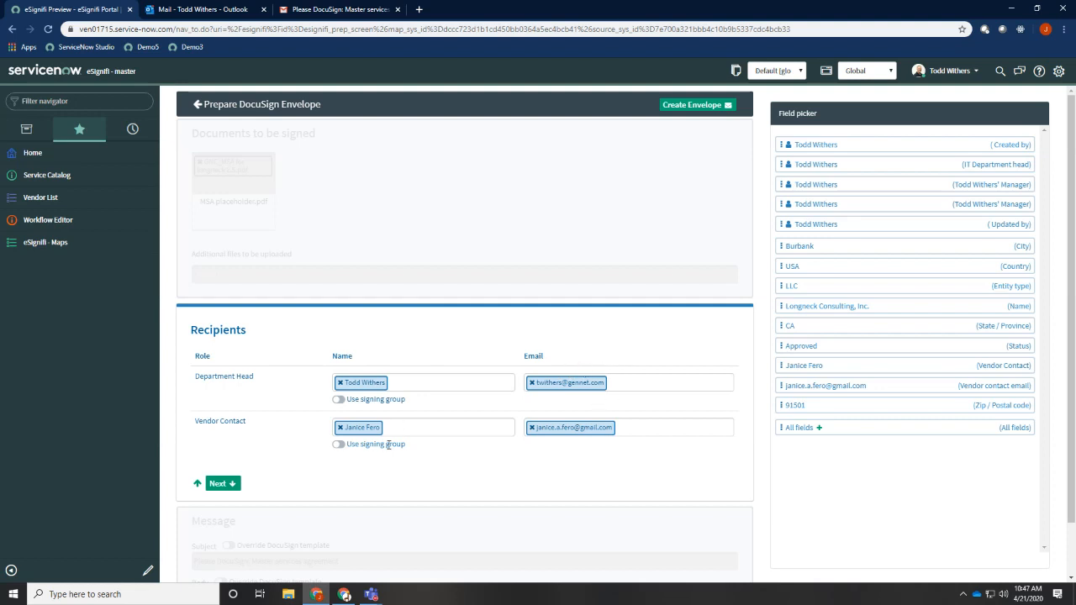
Continue to the envelope's message section and override the subject with "Please DocuSign: Master services agreement for"
{"action": "scroll", "coordinate": [389, 439], "scroll_direction": "down", "scroll_amount": 2}
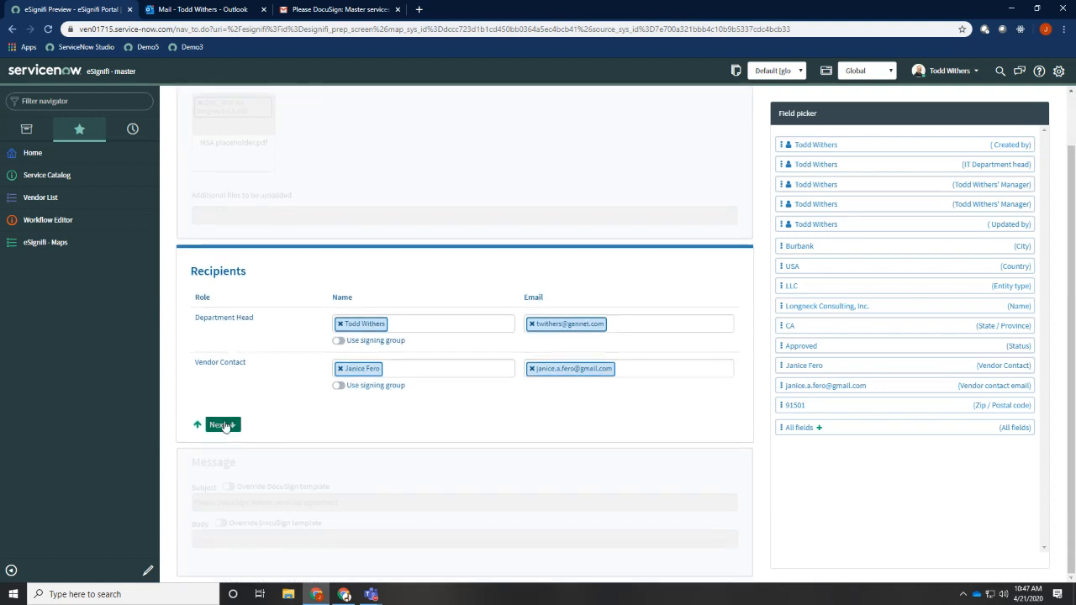
{"action": "left_click", "coordinate": [224, 426]}
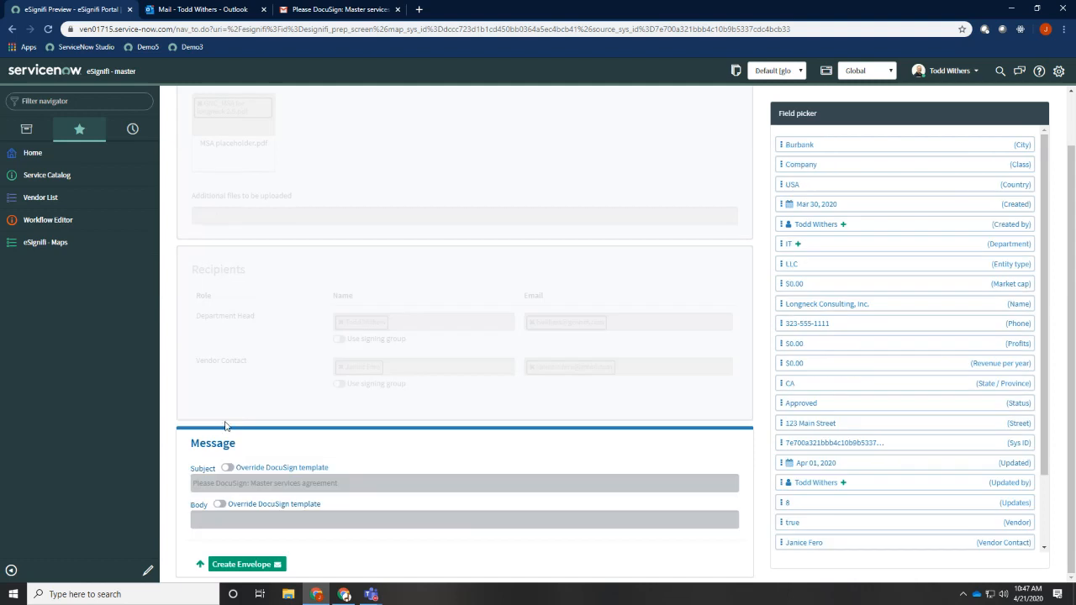
{"action": "left_click", "coordinate": [228, 468]}
{"action": "left_click", "coordinate": [334, 485]}
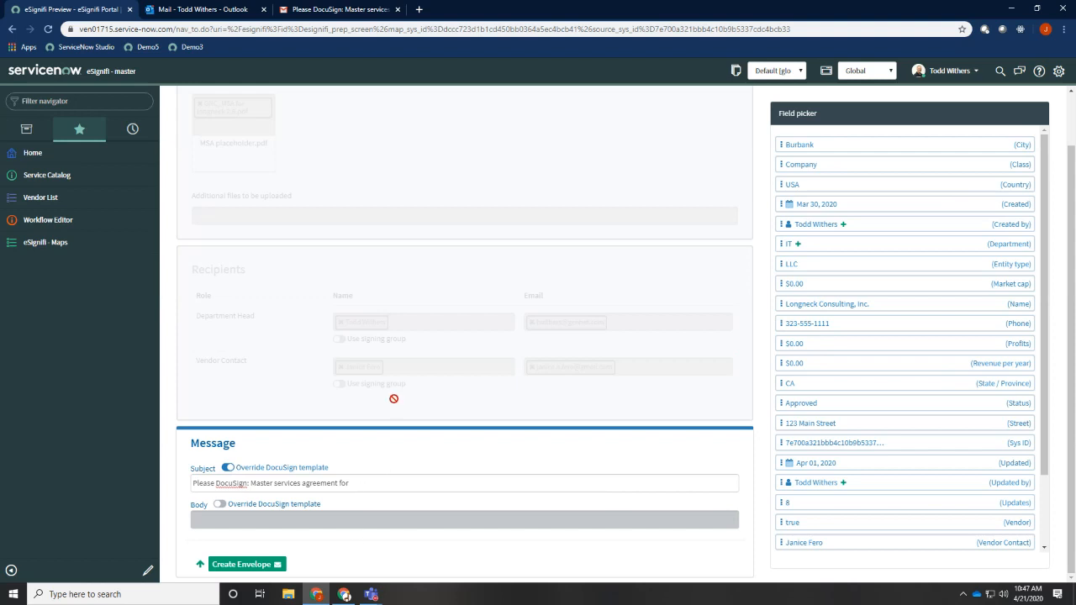
In the MSA map, override the message subject with "Please DocuSign: Master services agreement for" followed by the Name field, and save
{"action": "key", "text": "alt+Tab"}
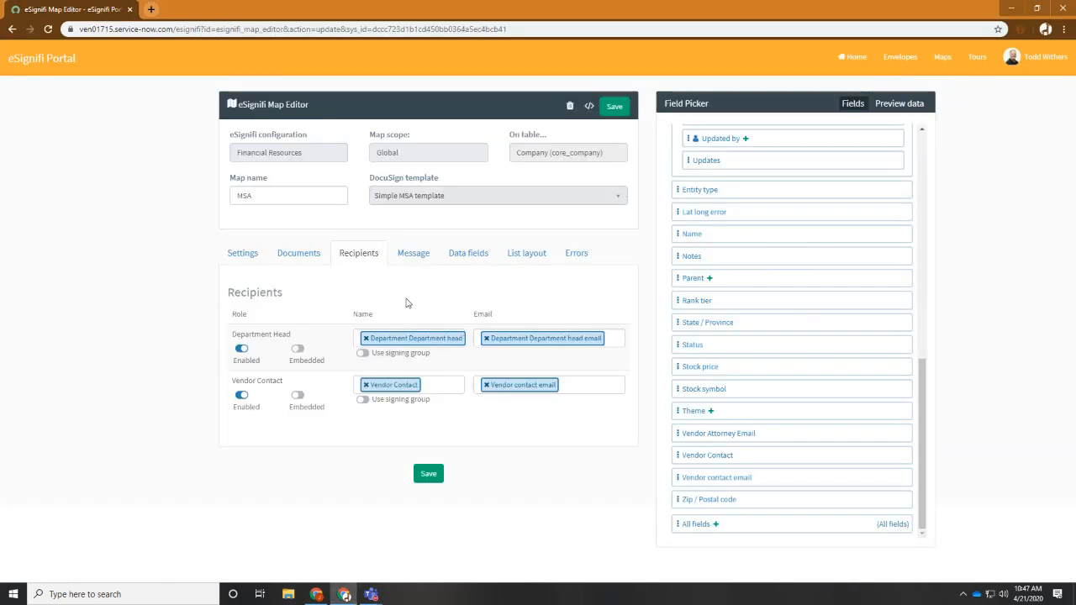
{"action": "left_click", "coordinate": [413, 254]}
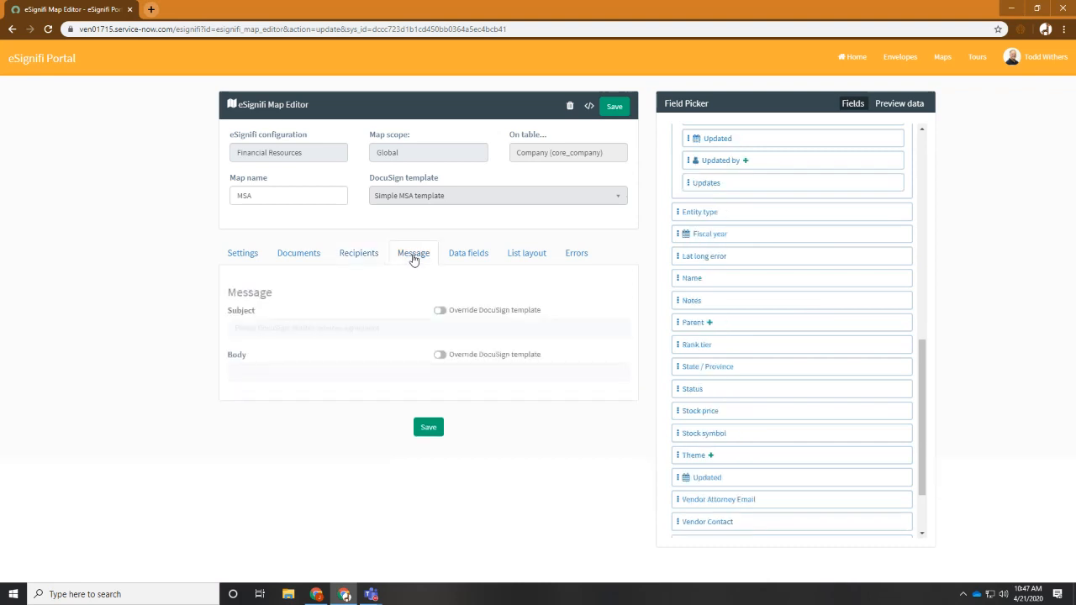
{"action": "left_click", "coordinate": [441, 310]}
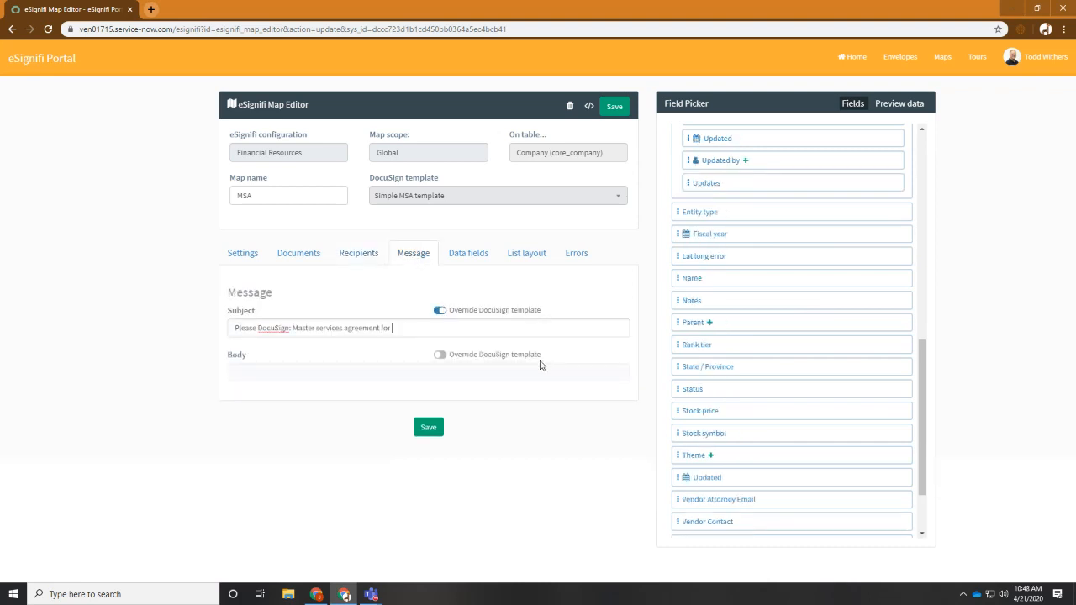
{"action": "left_click_drag", "start_coordinate": [692, 278], "coordinate": [491, 334]}
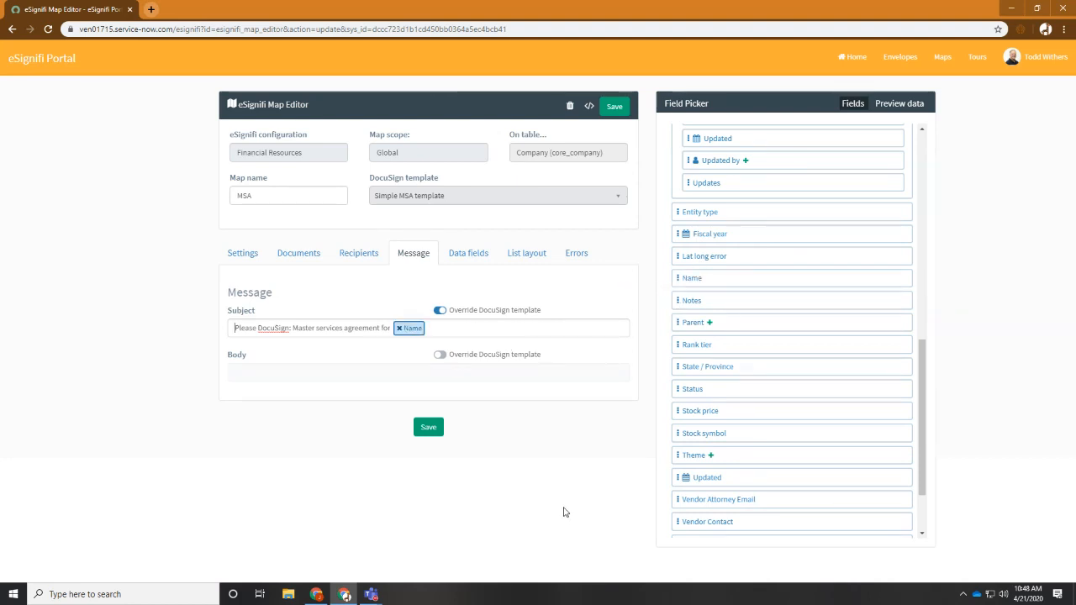
{"action": "left_click", "coordinate": [431, 429]}
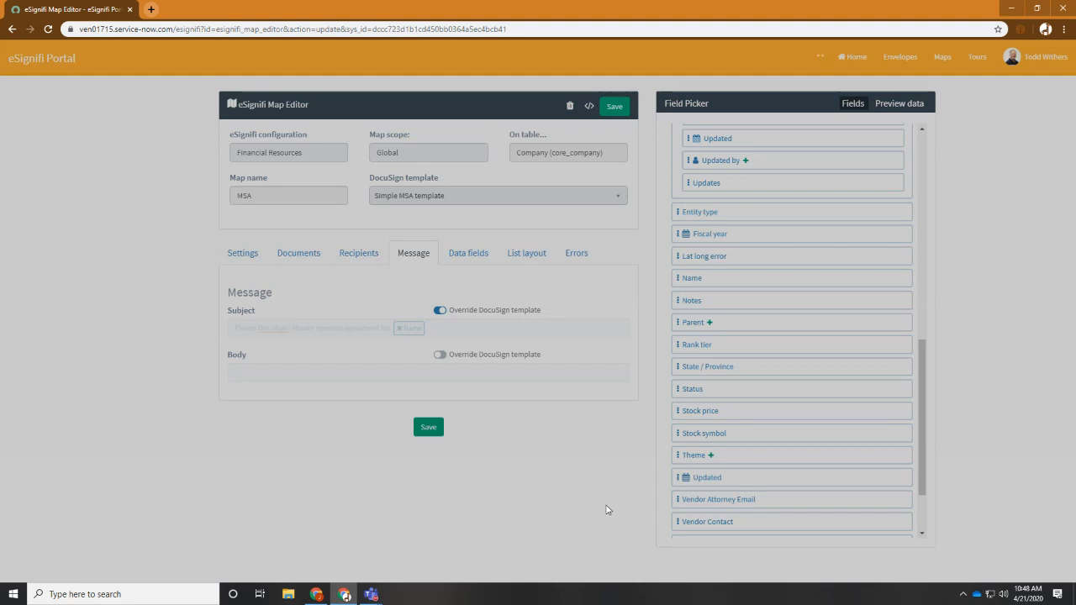
Return to the ServiceNow vendor record, reopen its DocuSign envelope preparation, and advance through documents and recipients to the message section
{"action": "key", "text": "alt+Tab"}
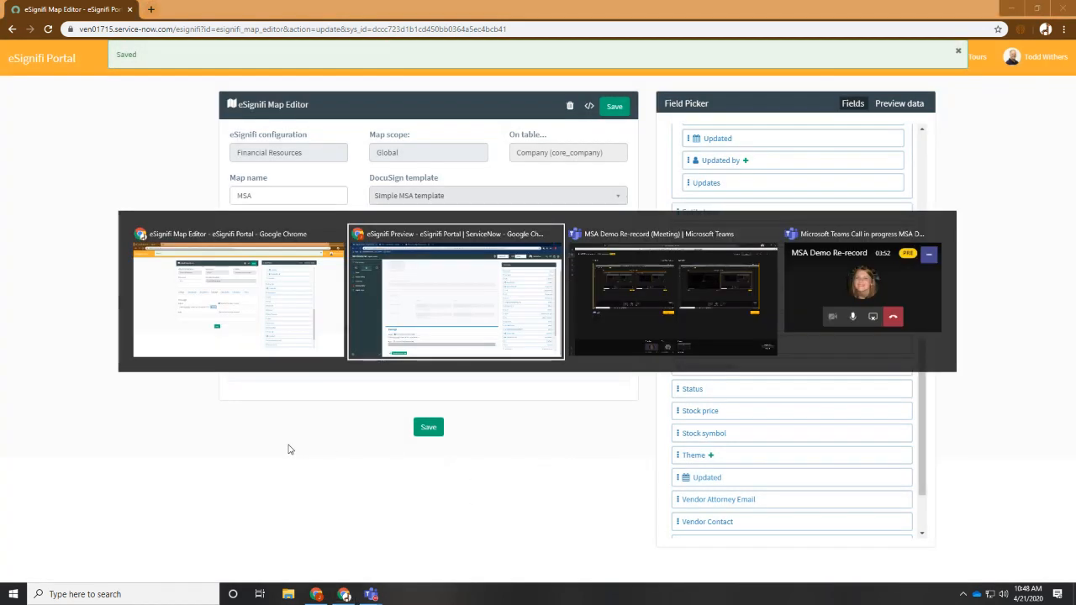
{"action": "scroll", "coordinate": [323, 223], "scroll_direction": "up", "scroll_amount": 2}
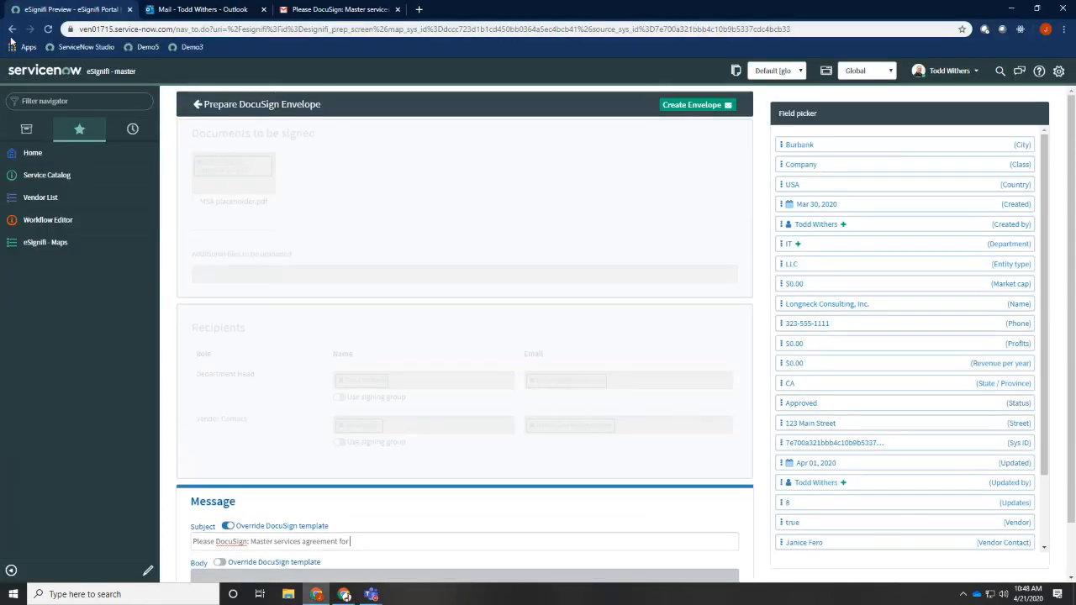
{"action": "left_click", "coordinate": [11, 30]}
{"action": "left_click", "coordinate": [592, 91]}
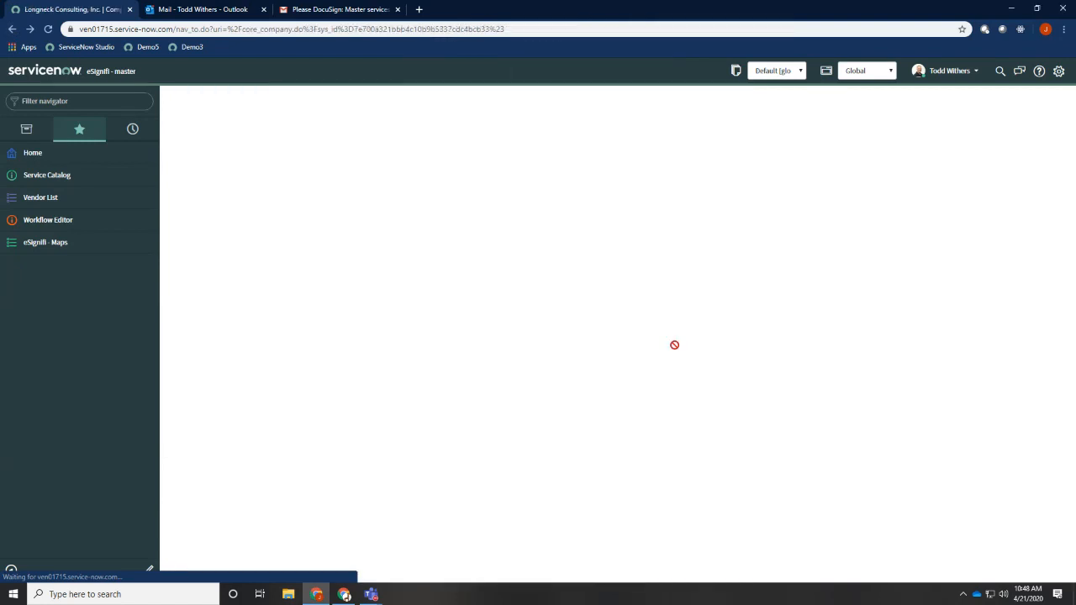
{"action": "left_click", "coordinate": [1034, 98]}
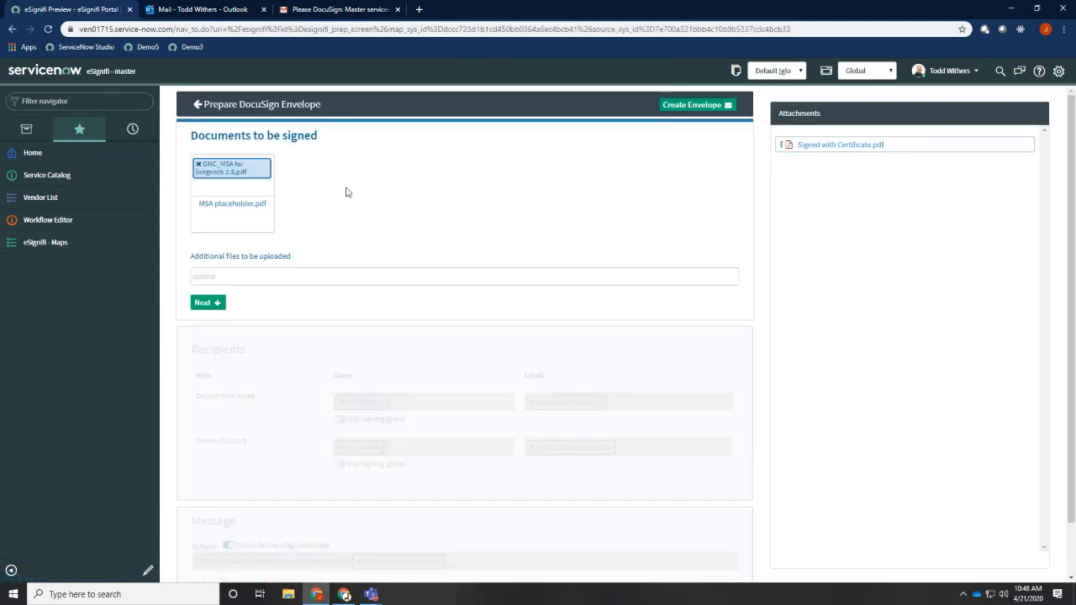
{"action": "left_click", "coordinate": [212, 306]}
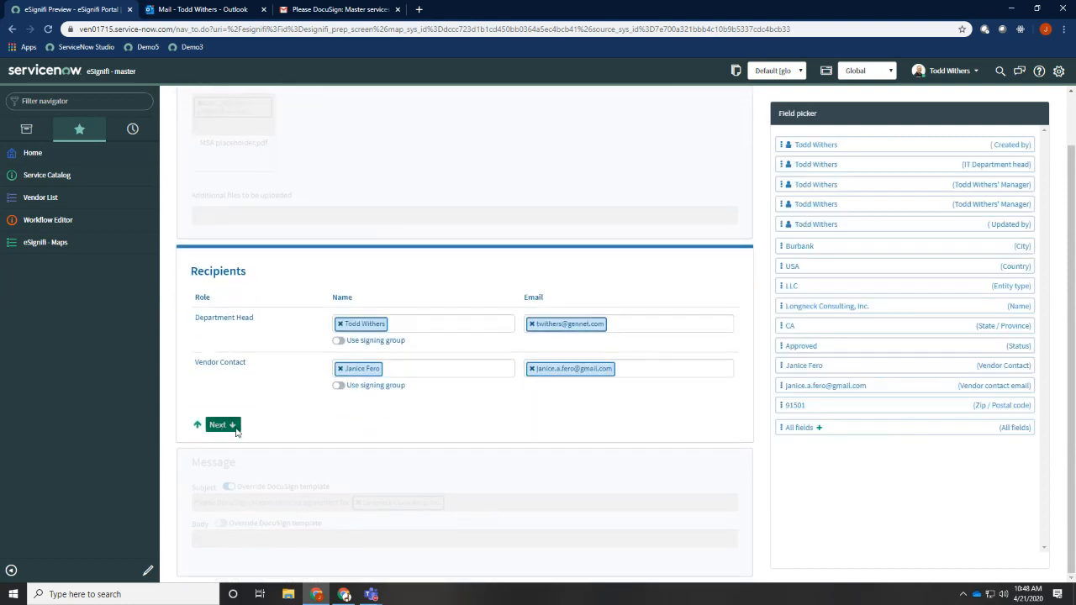
{"action": "left_click", "coordinate": [220, 426]}
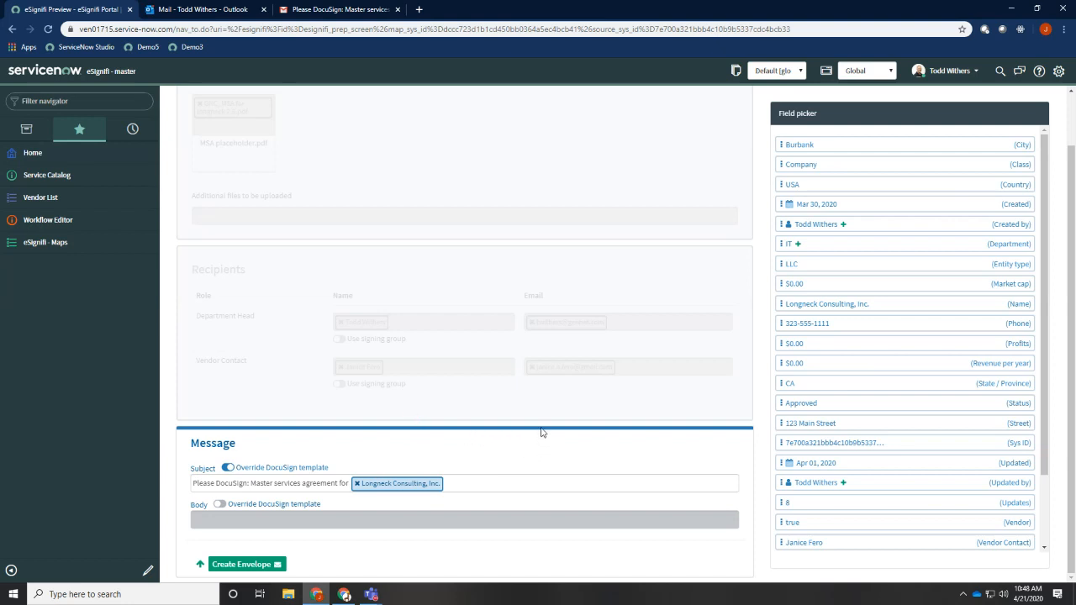
Review the prepared documents, recipients and message, and create the DocuSign envelope
{"action": "scroll", "coordinate": [556, 430], "scroll_direction": "up", "scroll_amount": 2}
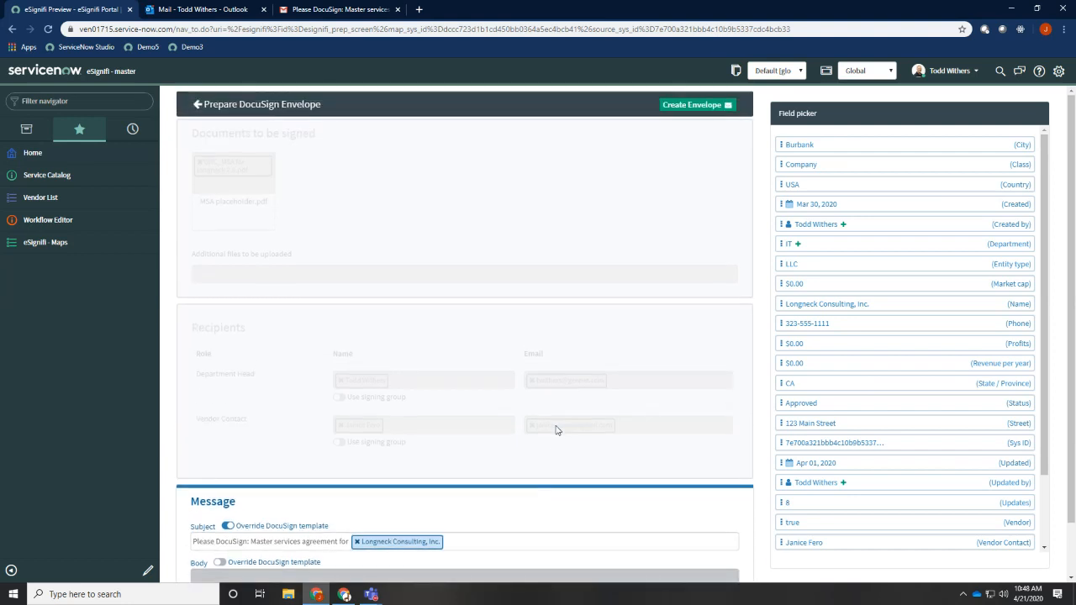
{"action": "scroll", "coordinate": [556, 430], "scroll_direction": "down", "scroll_amount": 2}
{"action": "scroll", "coordinate": [559, 409], "scroll_direction": "up", "scroll_amount": 2}
{"action": "left_click", "coordinate": [693, 105]}
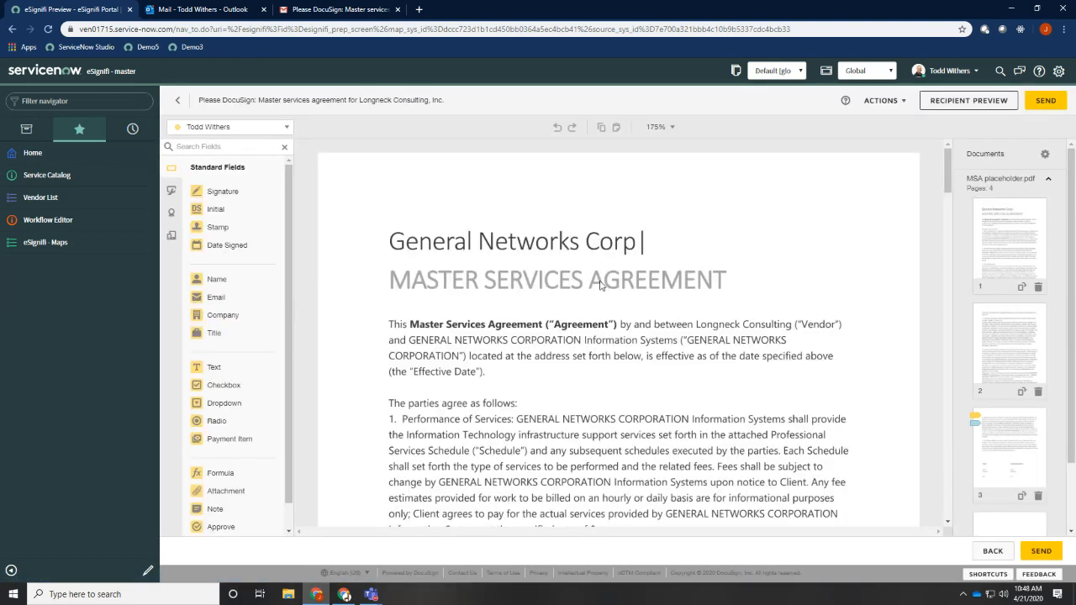
Examine the agreement's signature block on page 3 and inspect the properties of the [Vendor Name] text field
{"action": "scroll", "coordinate": [635, 311], "scroll_direction": "down", "scroll_amount": 20}
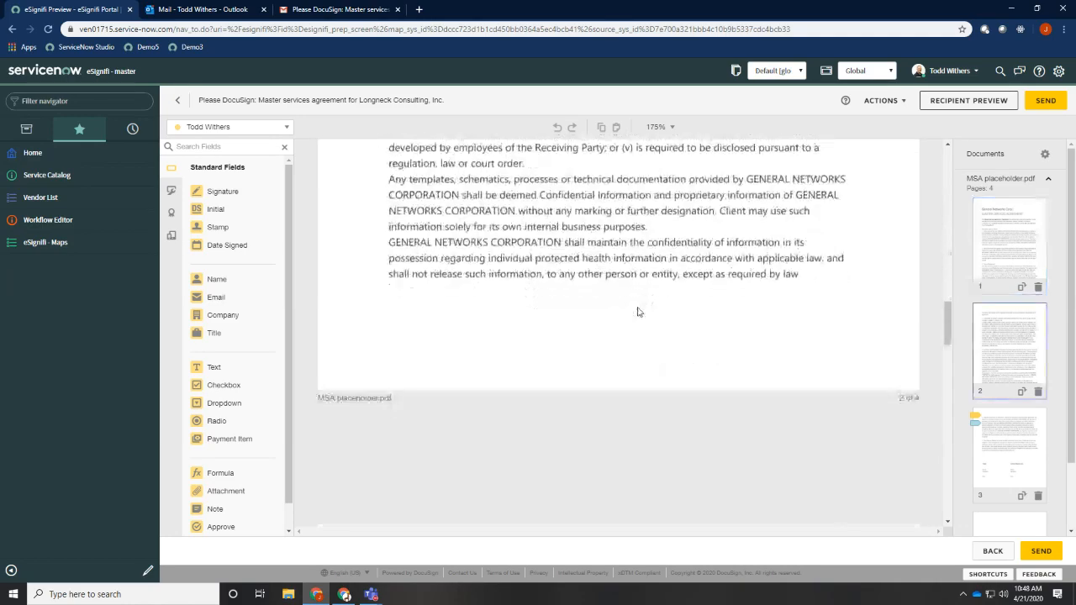
{"action": "scroll", "coordinate": [638, 311], "scroll_direction": "down", "scroll_amount": 2}
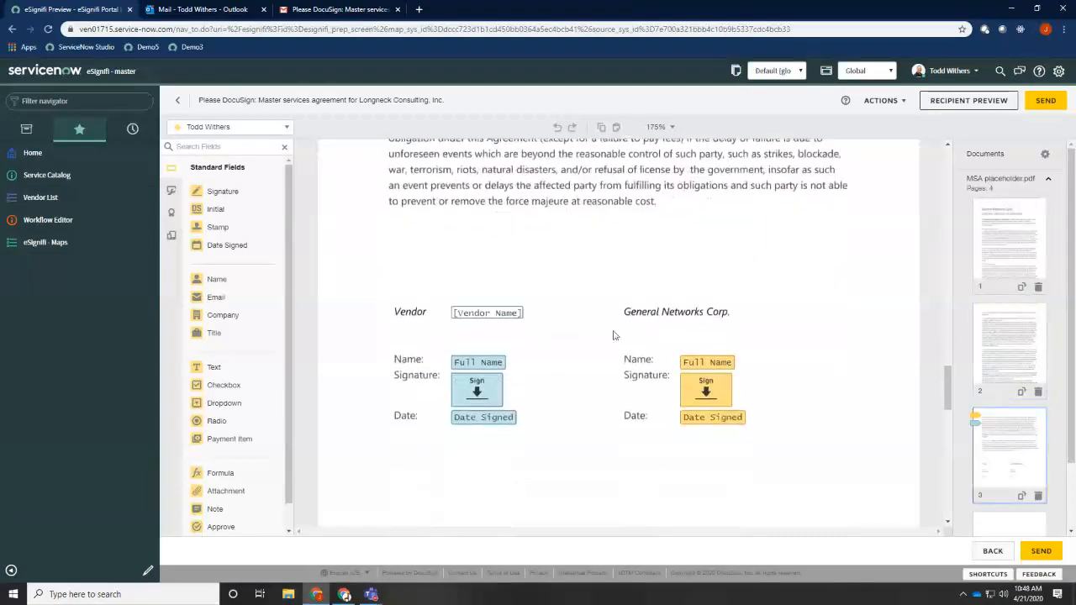
{"action": "left_click", "coordinate": [486, 315]}
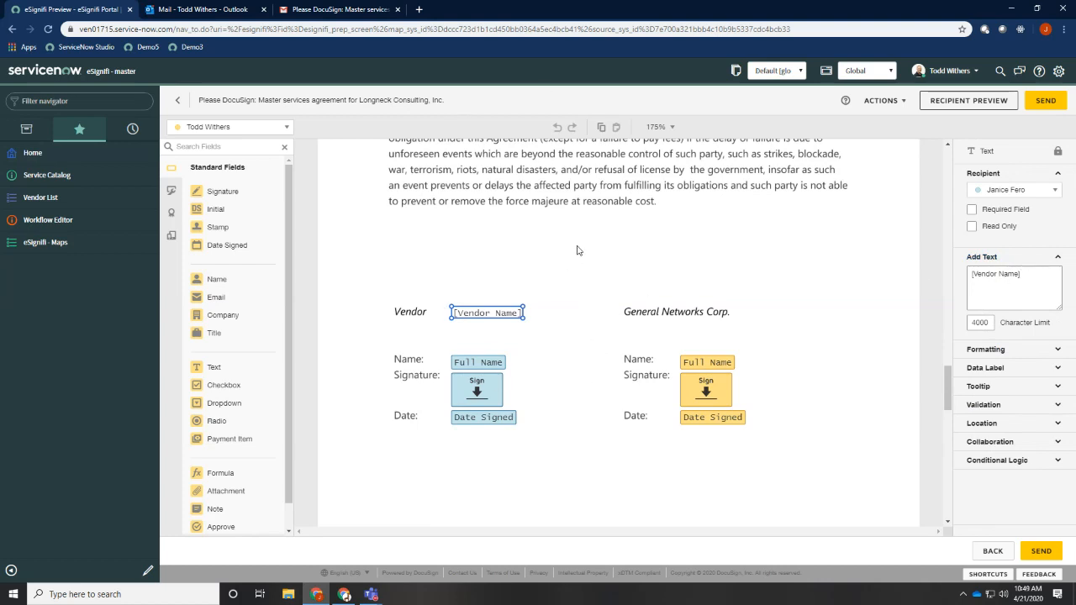
In the MSA map's data fields, link VendorName to the ServiceNow Name field for transfer to DocuSign, and save
{"action": "key", "text": "alt+Tab"}
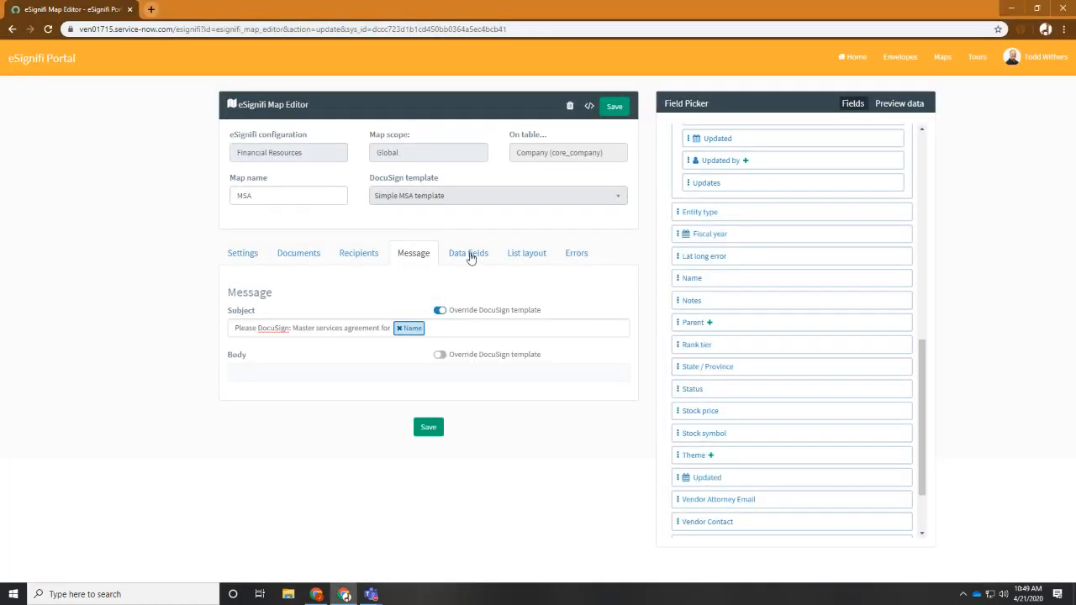
{"action": "left_click", "coordinate": [470, 254]}
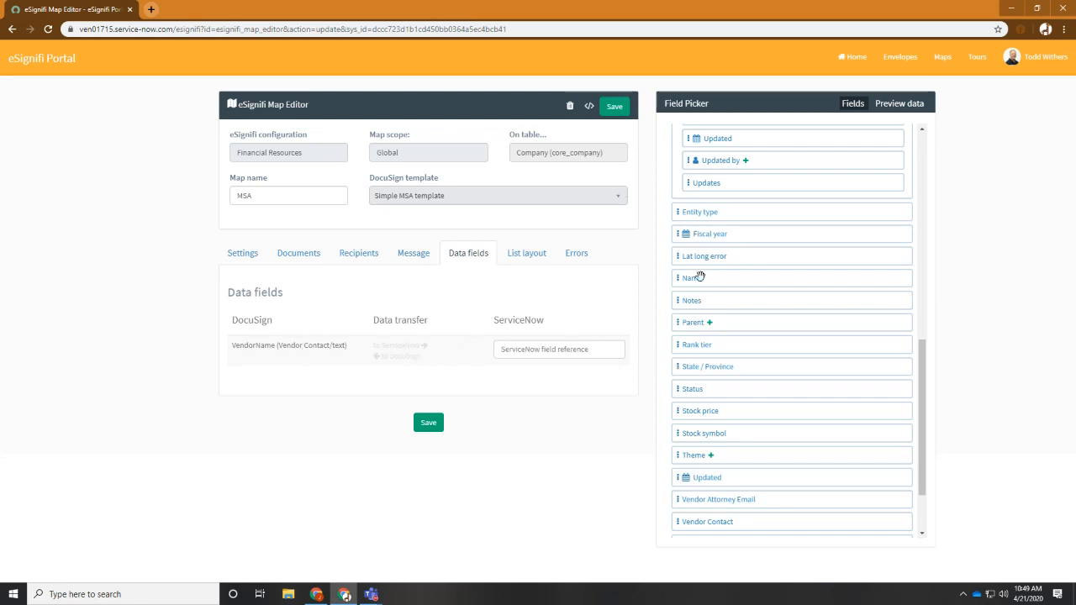
{"action": "left_click_drag", "start_coordinate": [699, 276], "coordinate": [575, 344]}
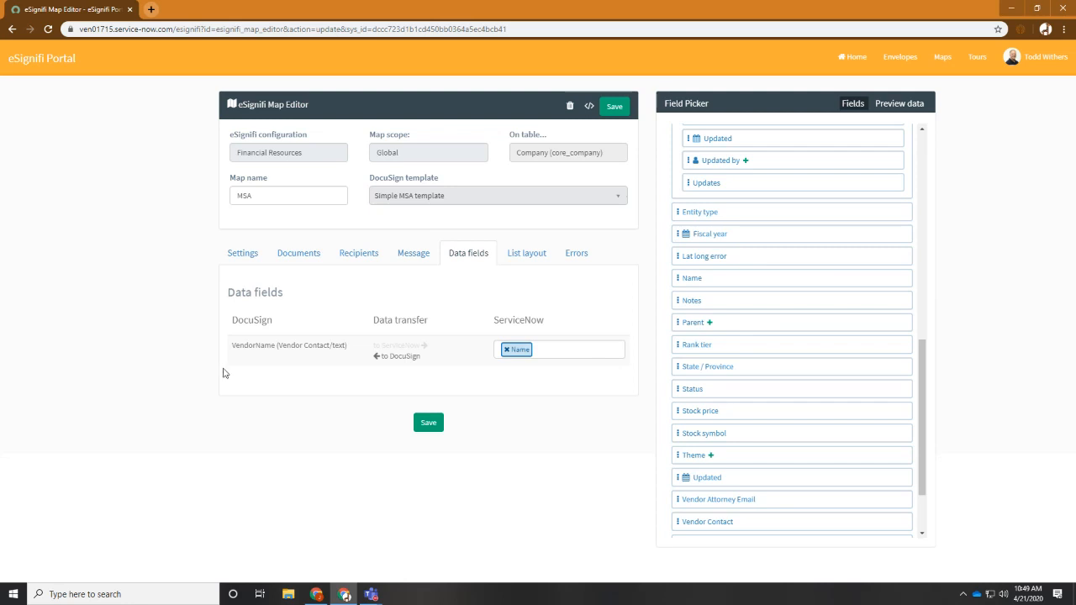
{"action": "left_click", "coordinate": [424, 424]}
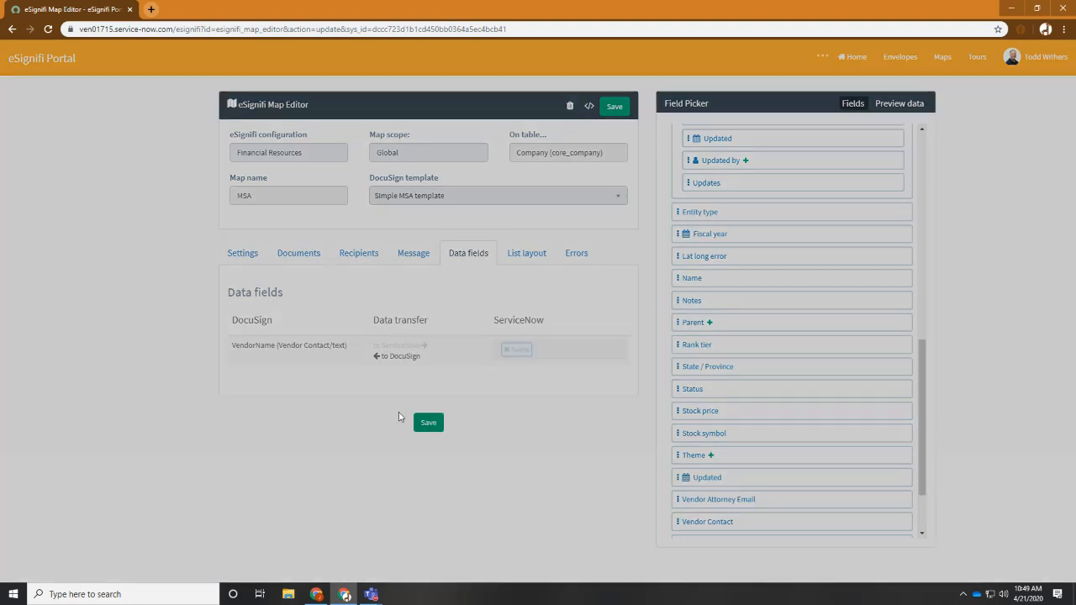
Switch to the ServiceNow window and discard the draft DocuSign envelope for the master services agreement
{"action": "key", "text": "alt+Tab"}
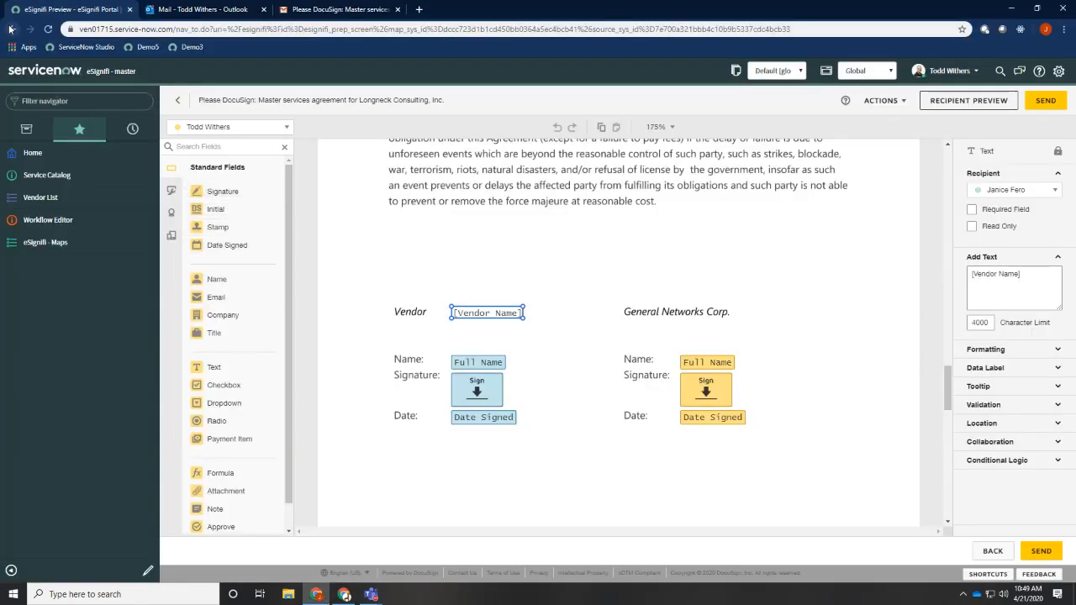
{"action": "left_click", "coordinate": [881, 100]}
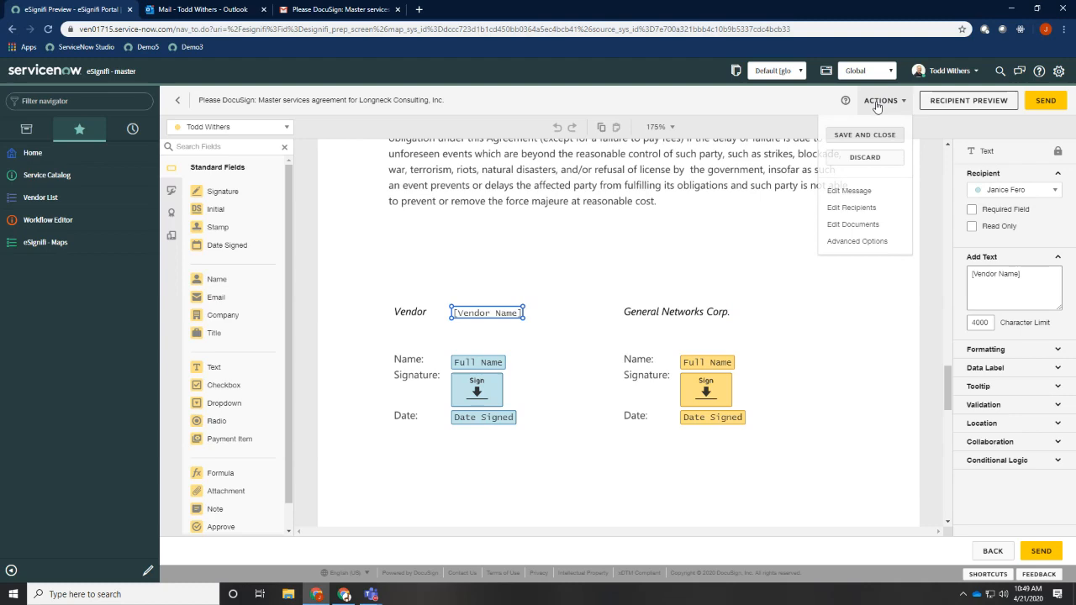
{"action": "left_click", "coordinate": [865, 157]}
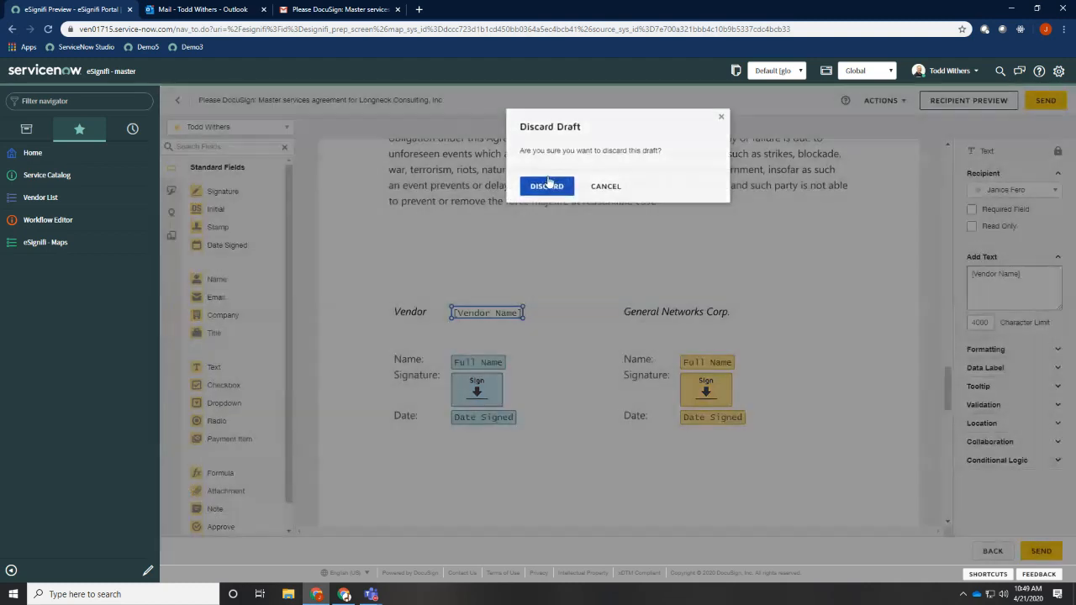
{"action": "left_click", "coordinate": [548, 182]}
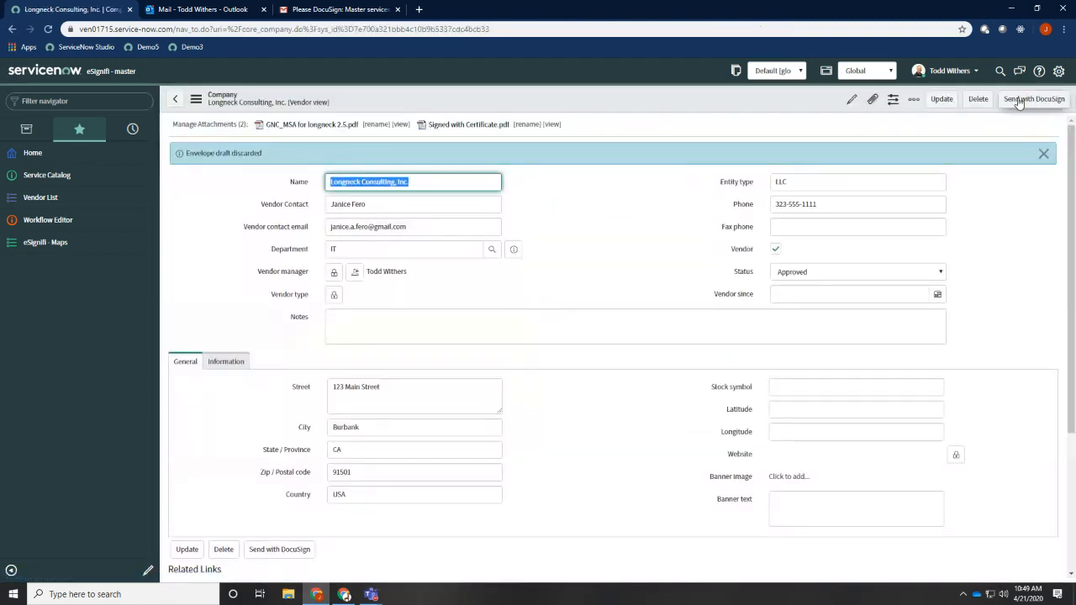
Start sending the vendor record with DocuSign again, advance through documents, recipients and message, and create the envelope
{"action": "left_click", "coordinate": [1032, 98]}
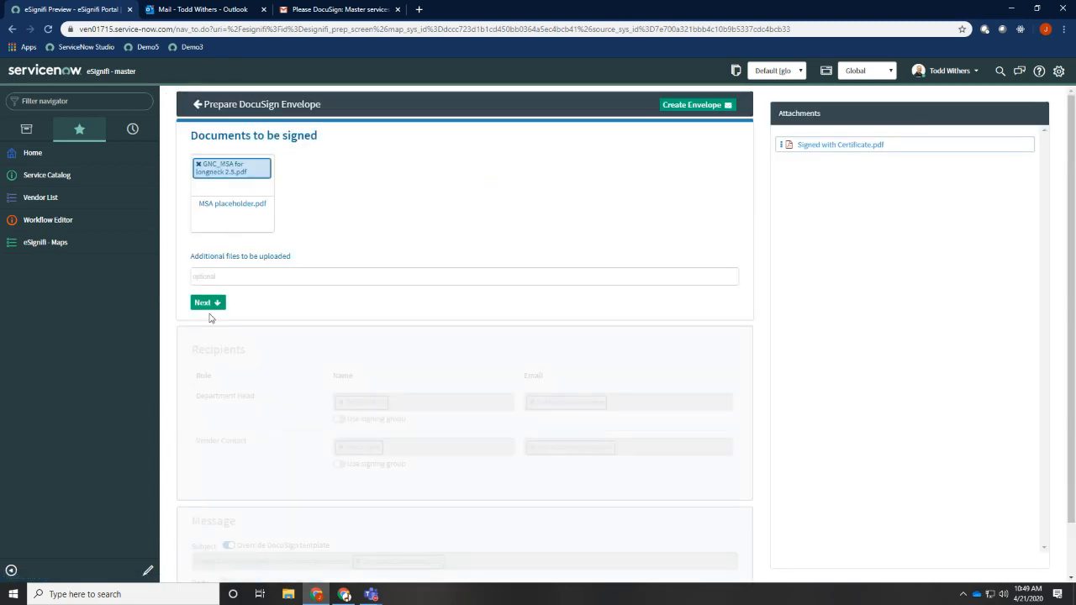
{"action": "left_click", "coordinate": [216, 304]}
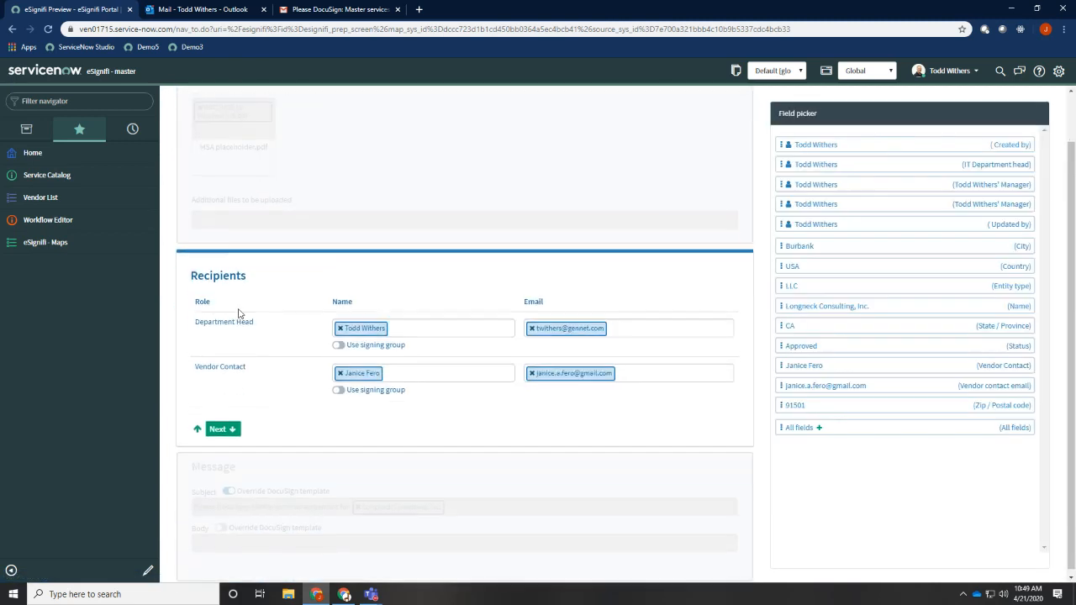
{"action": "left_click", "coordinate": [224, 427]}
{"action": "left_click", "coordinate": [244, 564]}
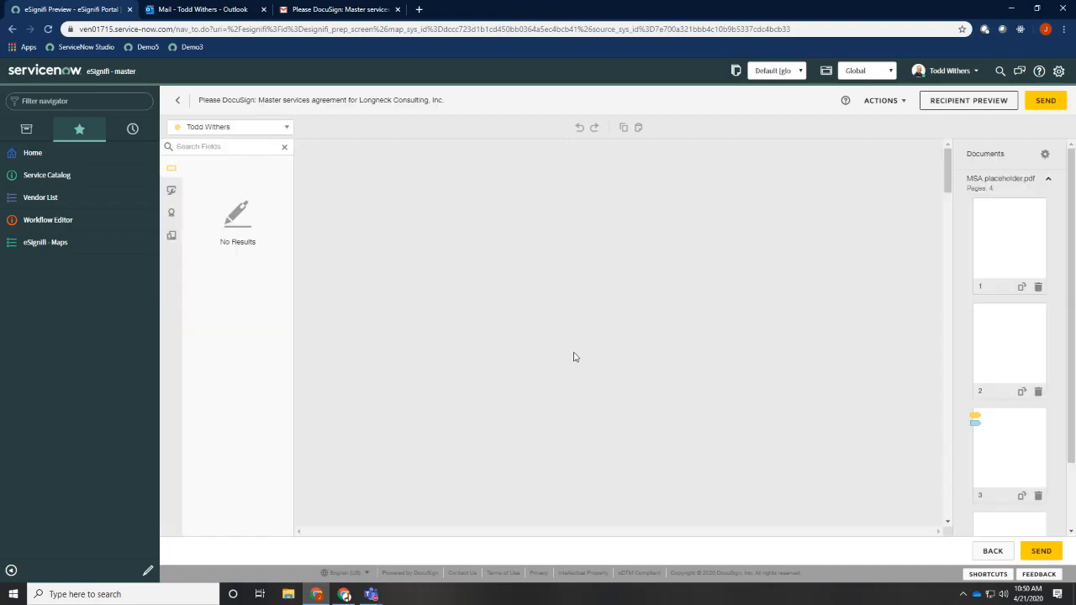
Examine the vendor name text field in the agreement's signature block on page 3
{"action": "scroll", "coordinate": [574, 357], "scroll_direction": "down", "scroll_amount": 20}
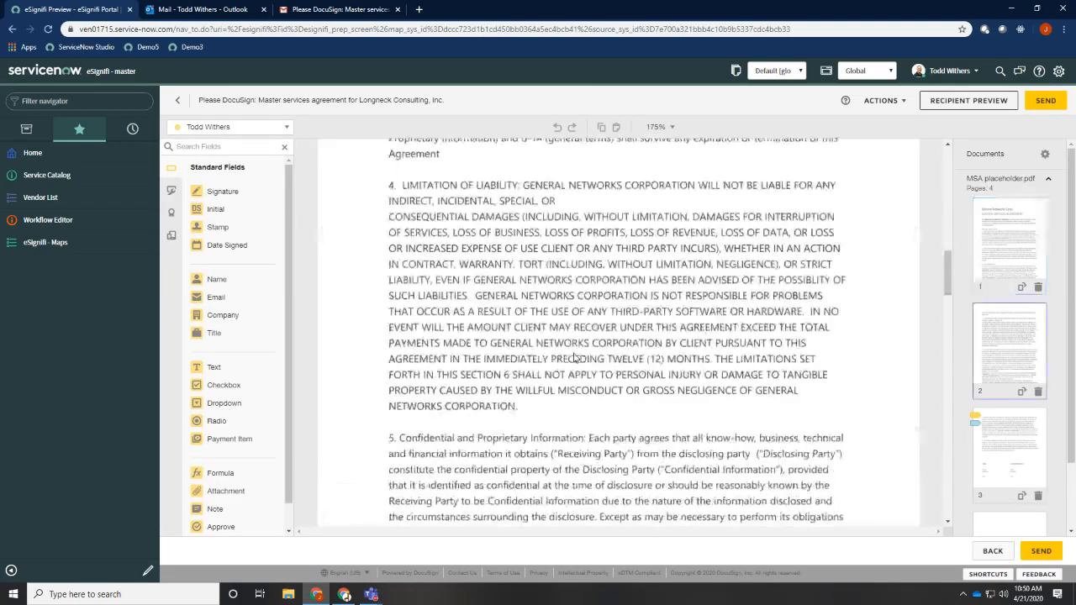
{"action": "scroll", "coordinate": [574, 356], "scroll_direction": "down", "scroll_amount": 4}
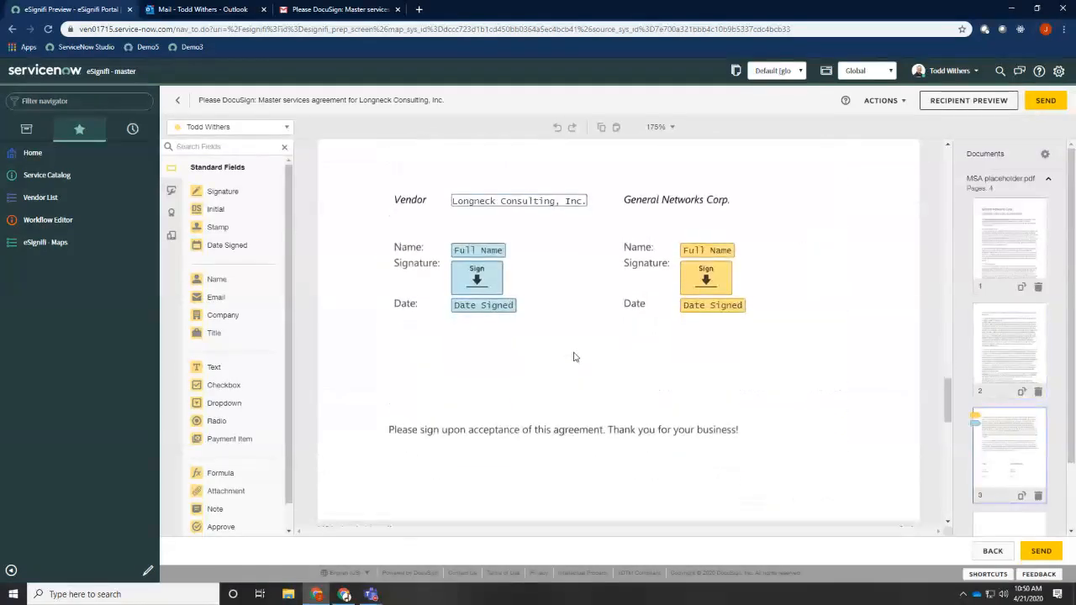
{"action": "left_click", "coordinate": [543, 266]}
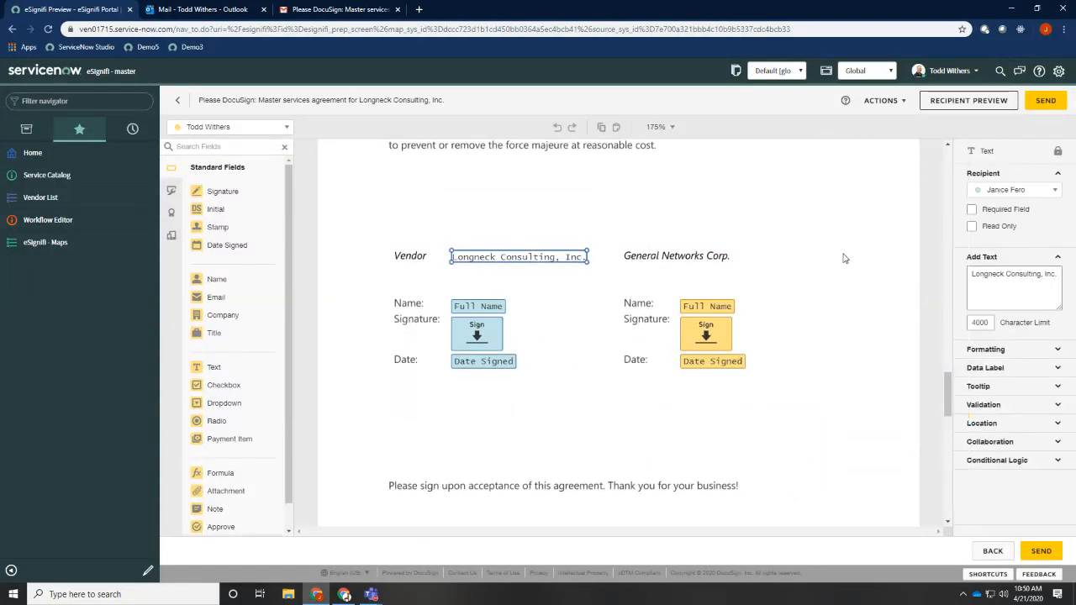
{"action": "left_click", "coordinate": [801, 227]}
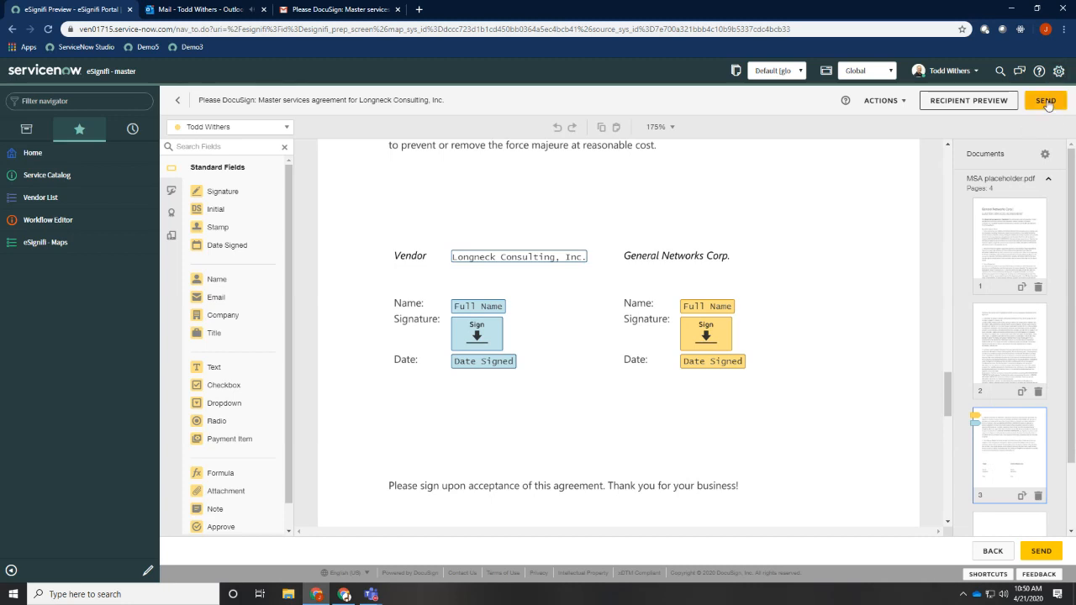
Discard the draft envelope and dismiss the notification on the vendor record
{"action": "left_click", "coordinate": [883, 101]}
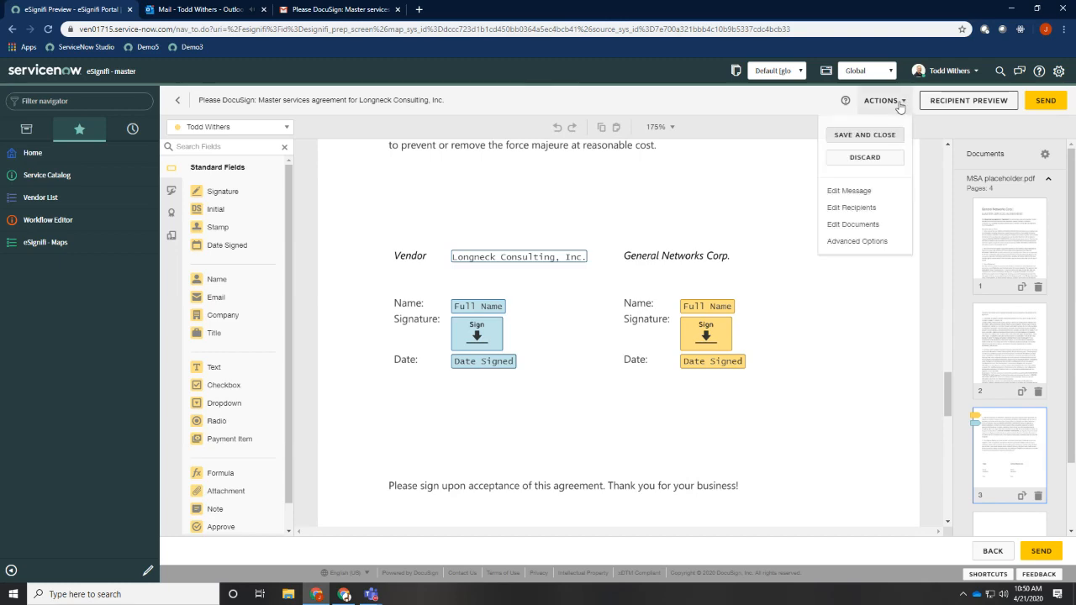
{"action": "left_click", "coordinate": [865, 158]}
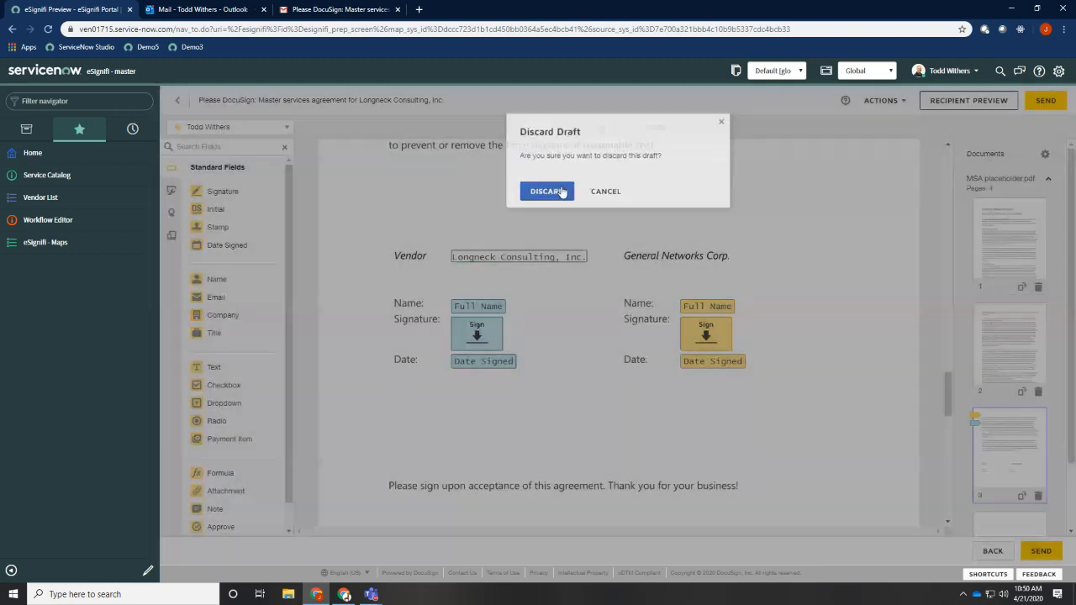
{"action": "left_click", "coordinate": [547, 191]}
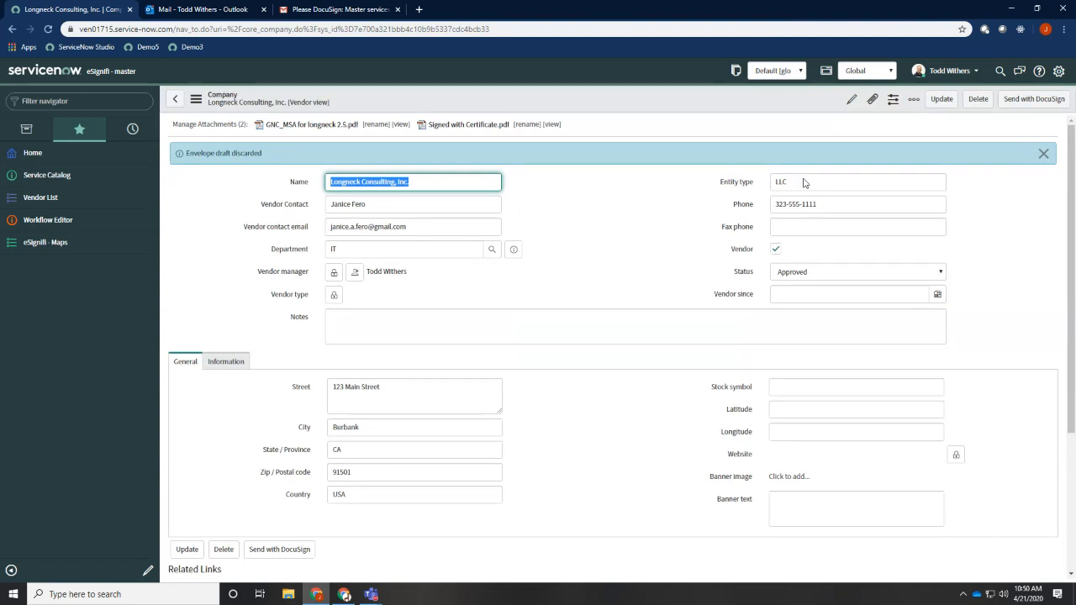
{"action": "left_click", "coordinate": [1043, 155]}
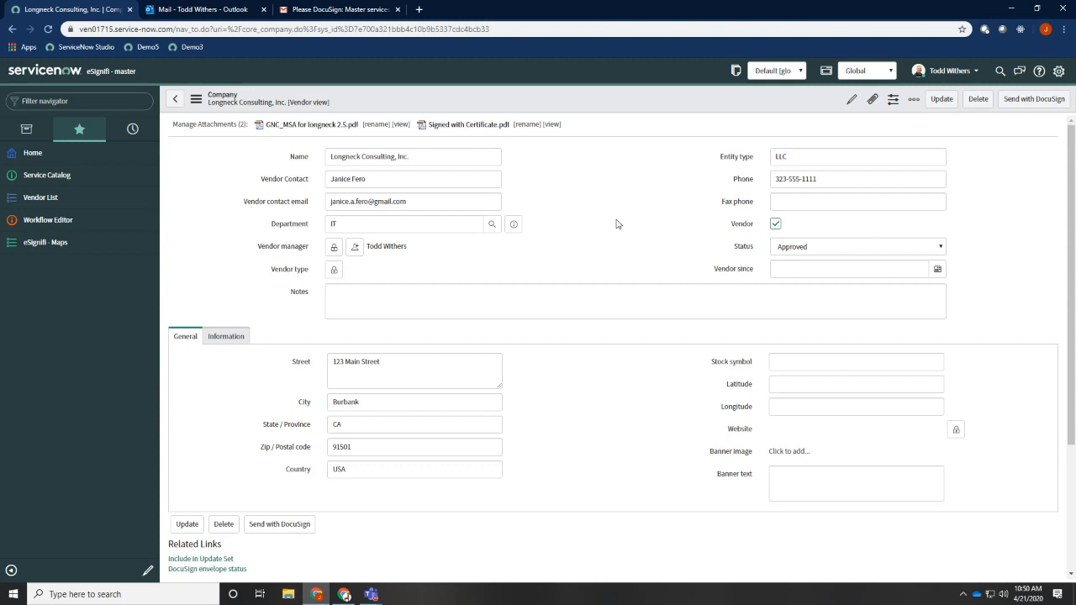
In the MSA map's settings, turn off the sender's see preview option and embedded sending, and save the map
{"action": "key", "text": "alt+Tab"}
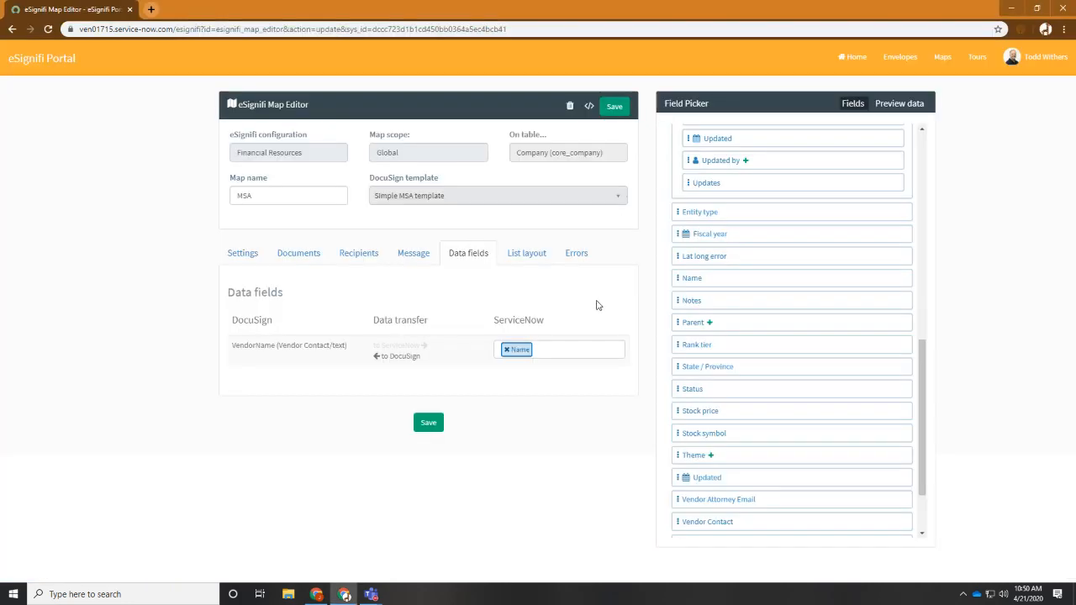
{"action": "left_click", "coordinate": [240, 255]}
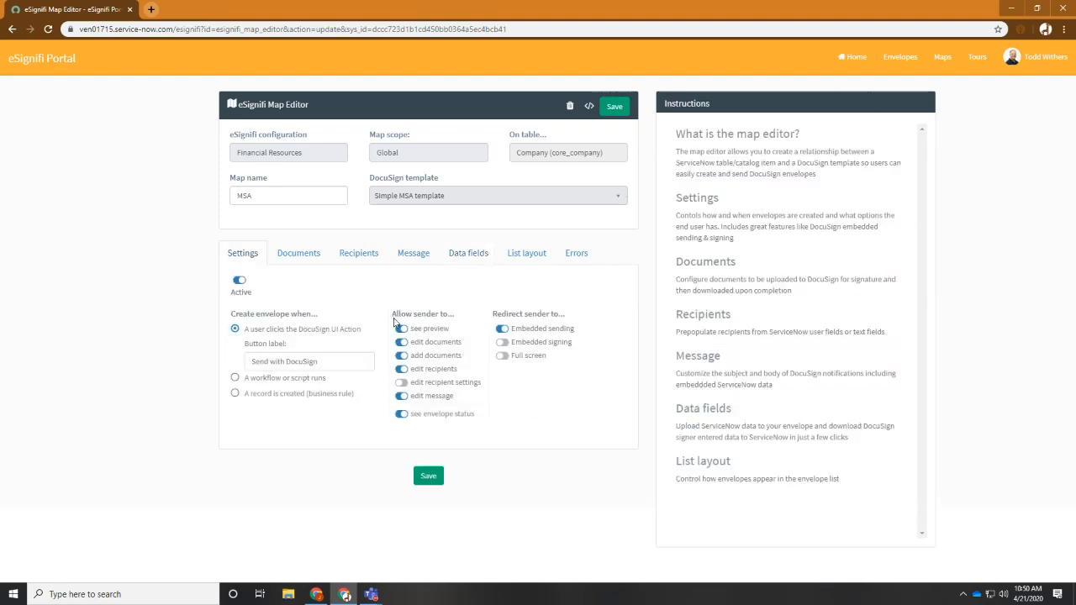
{"action": "left_click", "coordinate": [401, 329]}
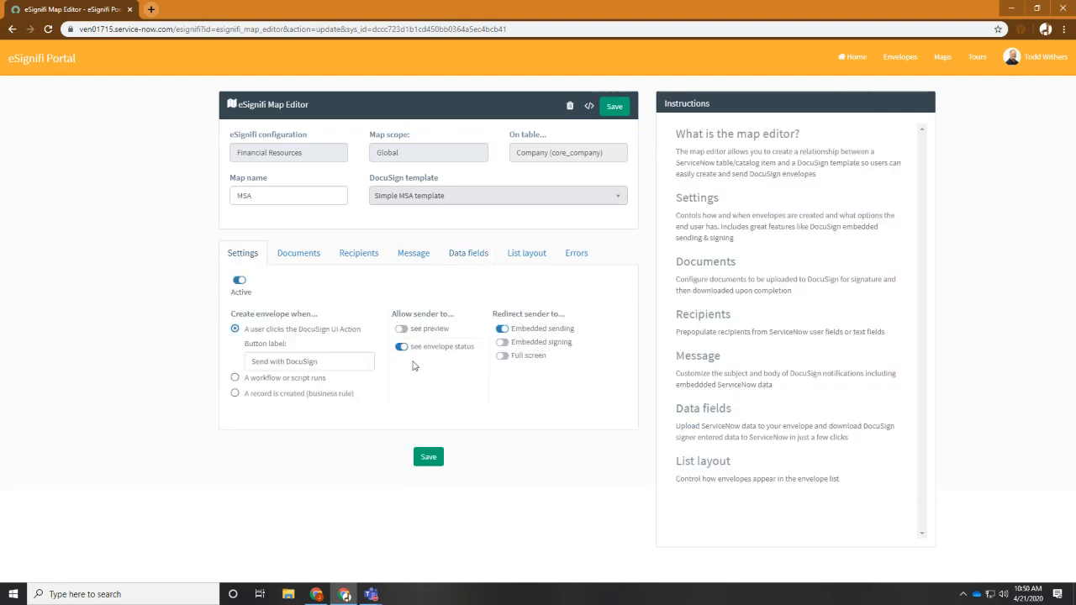
{"action": "left_click", "coordinate": [502, 329]}
{"action": "left_click", "coordinate": [428, 456]}
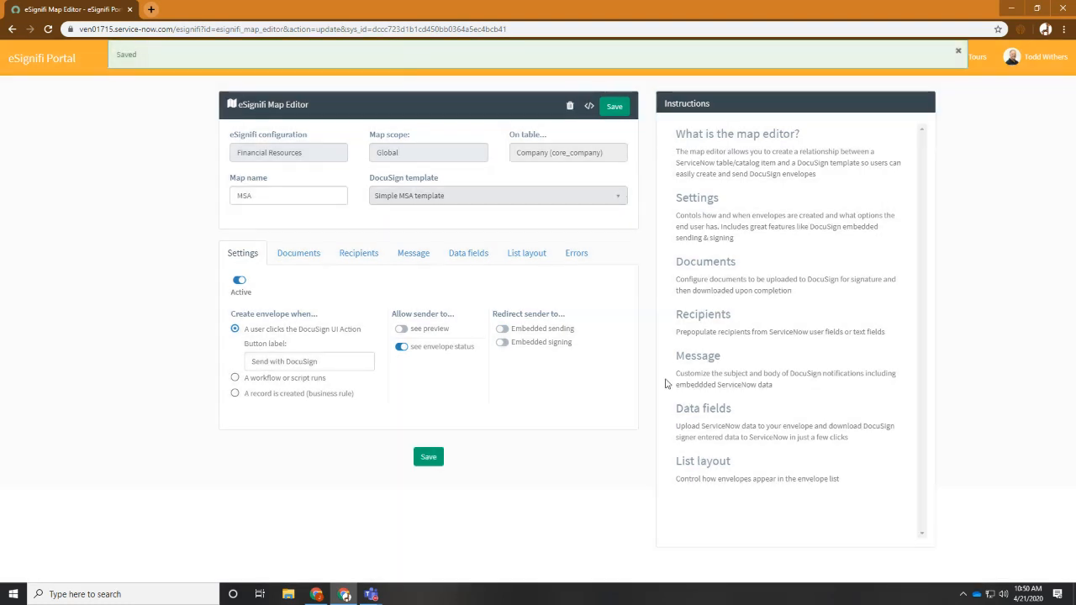
Return to the ServiceNow vendor record and send the agreement with DocuSign directly from it
{"action": "key", "text": "alt+Tab"}
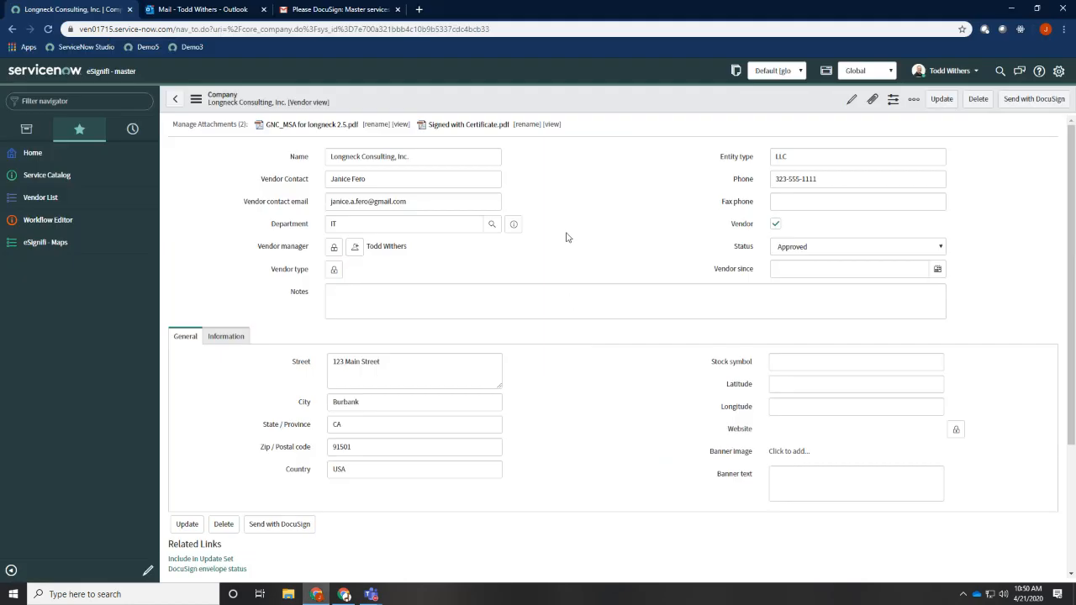
{"action": "left_click", "coordinate": [1033, 100]}
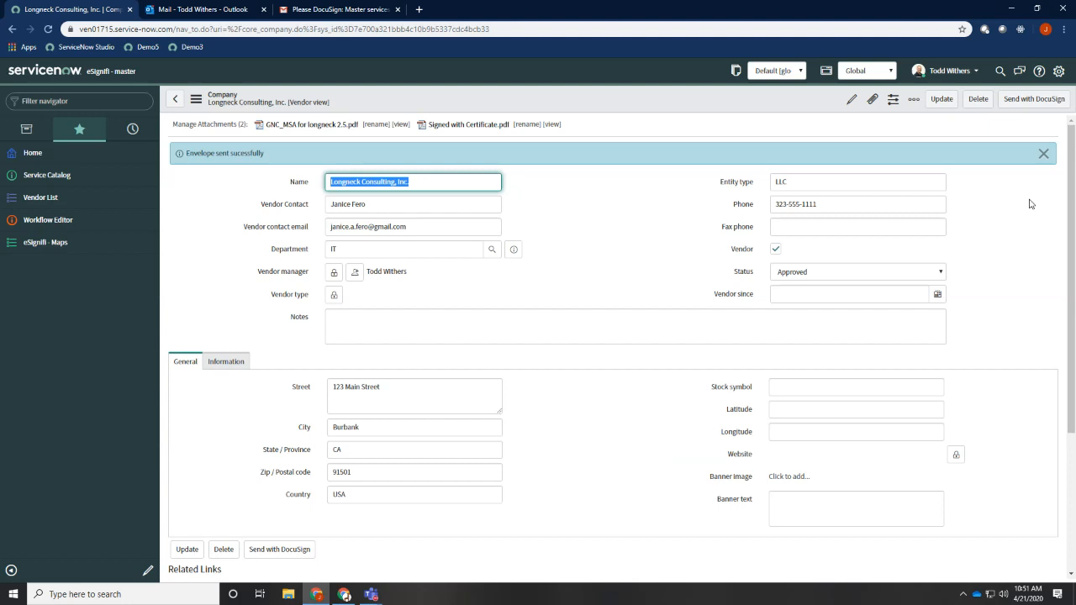
{"action": "key", "text": "alt+Tab"}
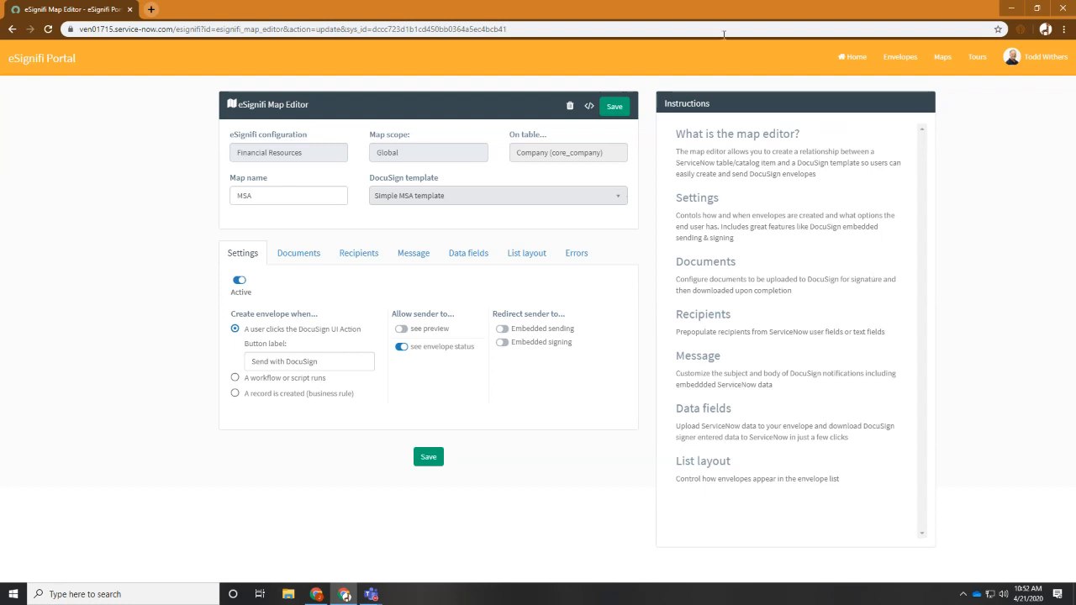
{"action": "key", "text": "alt+Tab"}
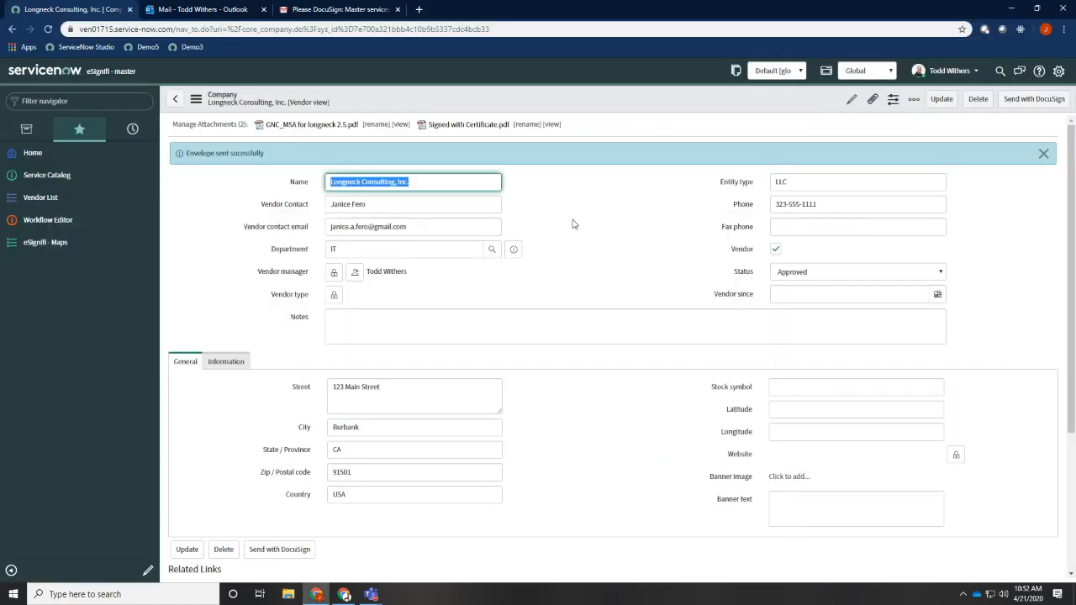
{"action": "left_click", "coordinate": [576, 225]}
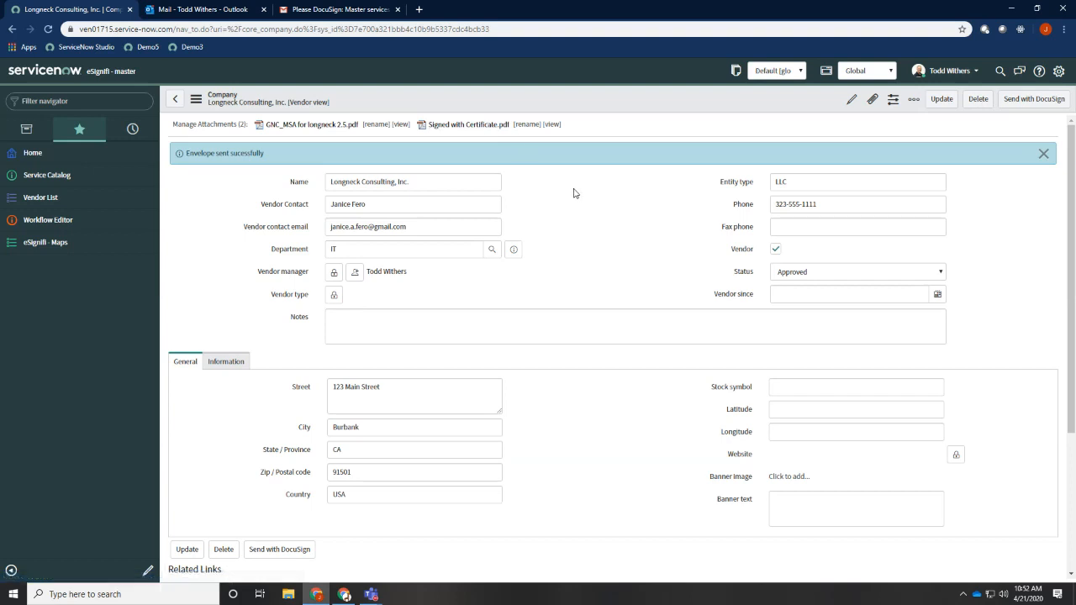
In the MSA map's signed-document downloads, name the combined file with certificate Signed MSA.pdf and save the map
{"action": "key", "text": "alt+Tab"}
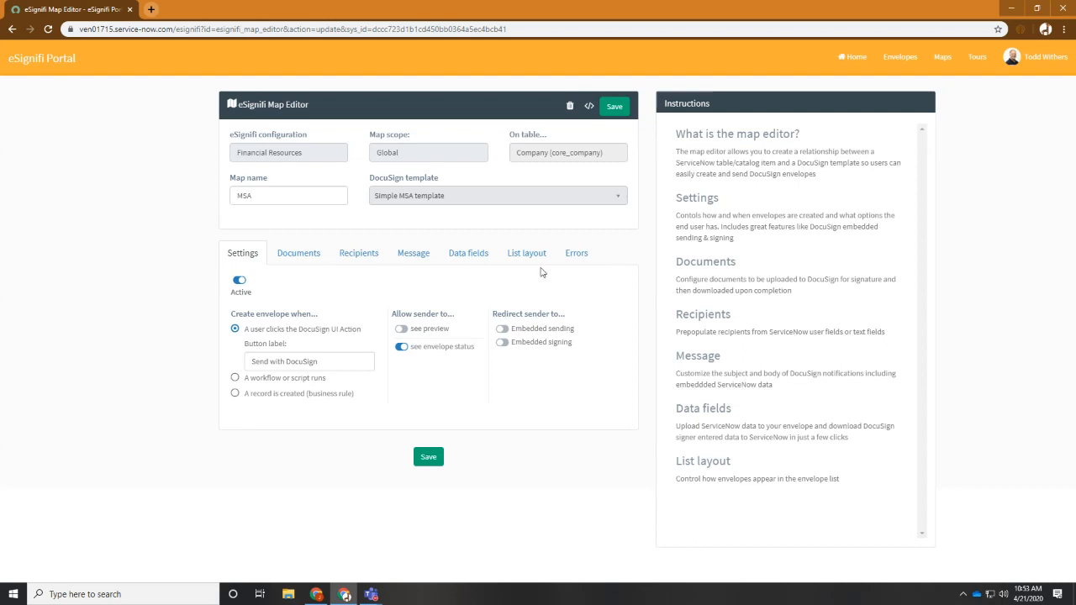
{"action": "left_click", "coordinate": [298, 254]}
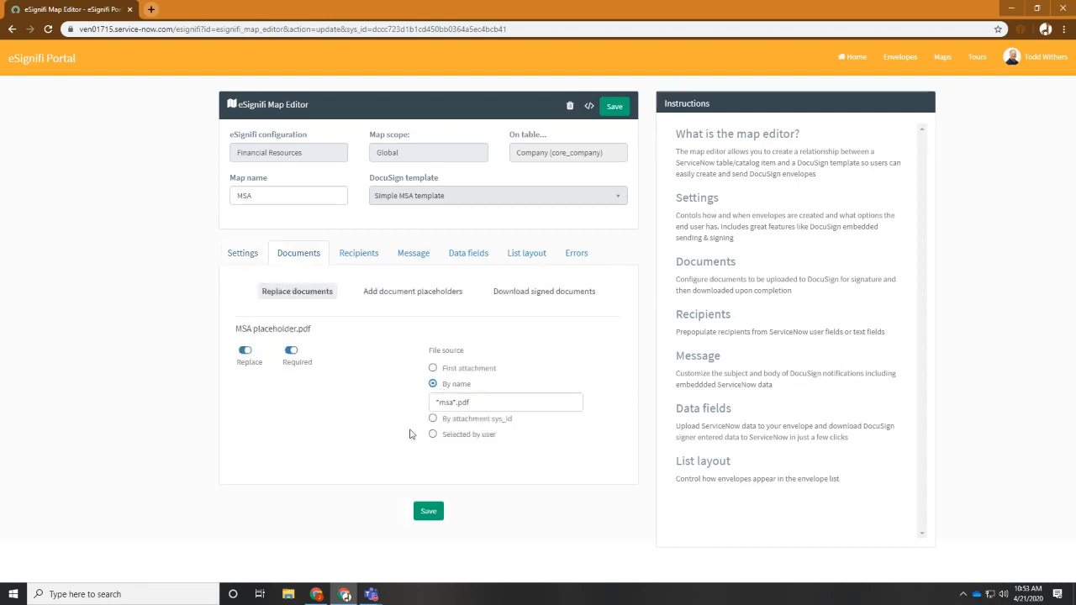
{"action": "left_click", "coordinate": [544, 291]}
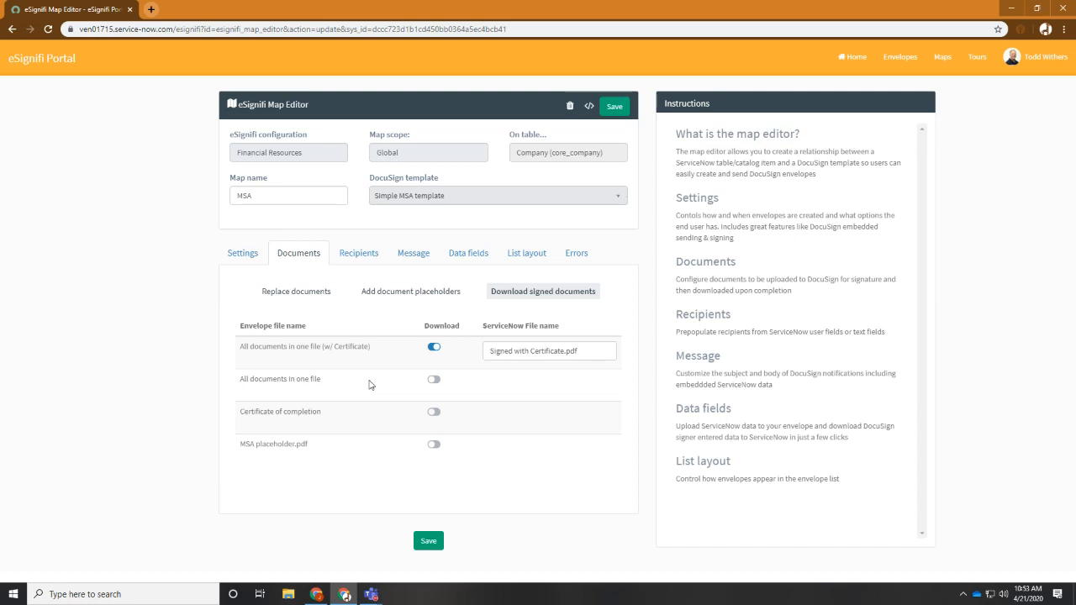
{"action": "left_click", "coordinate": [564, 351]}
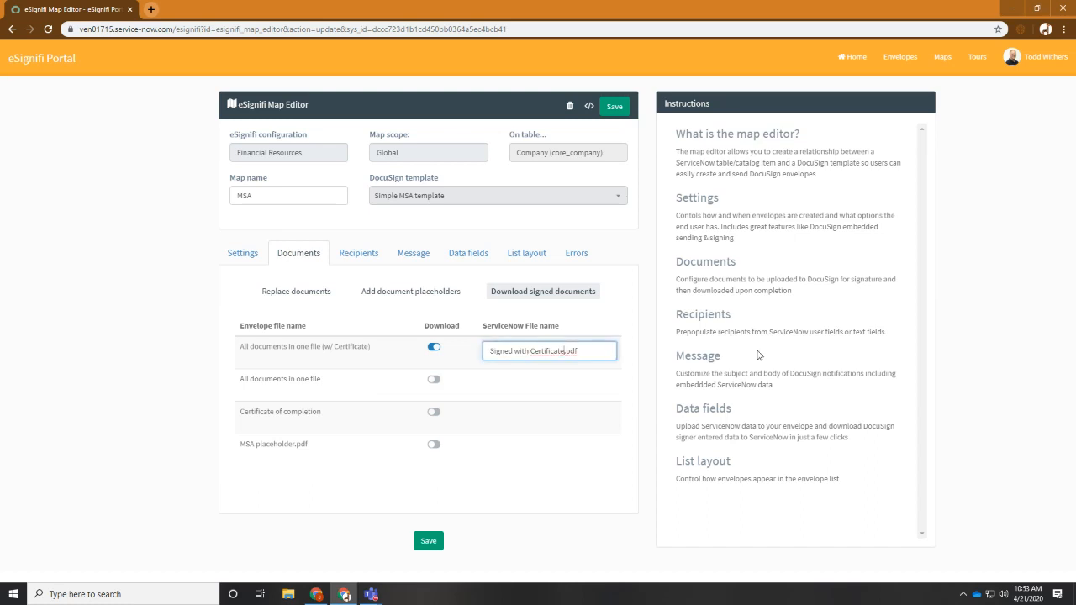
{"action": "key", "text": "ctrl+shift+Left"}
{"action": "key", "text": "ctrl+shift+Left"}
{"action": "type", "text": "MSA"}
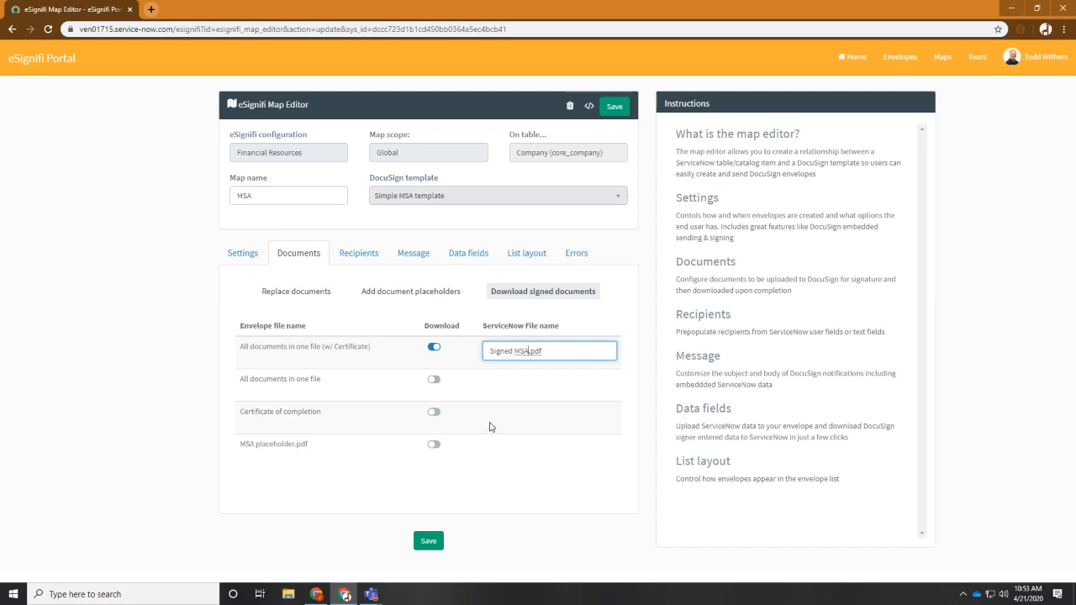
{"action": "left_click", "coordinate": [428, 541]}
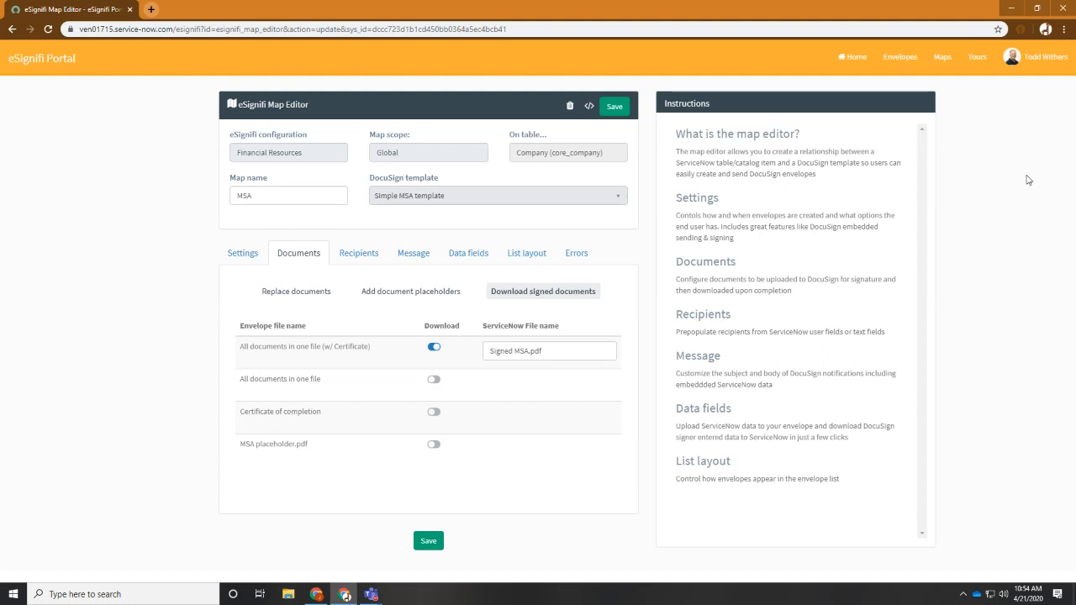
Go back to the vendor record in ServiceNow and dismiss the envelope notification
{"action": "key", "text": "alt+Tab"}
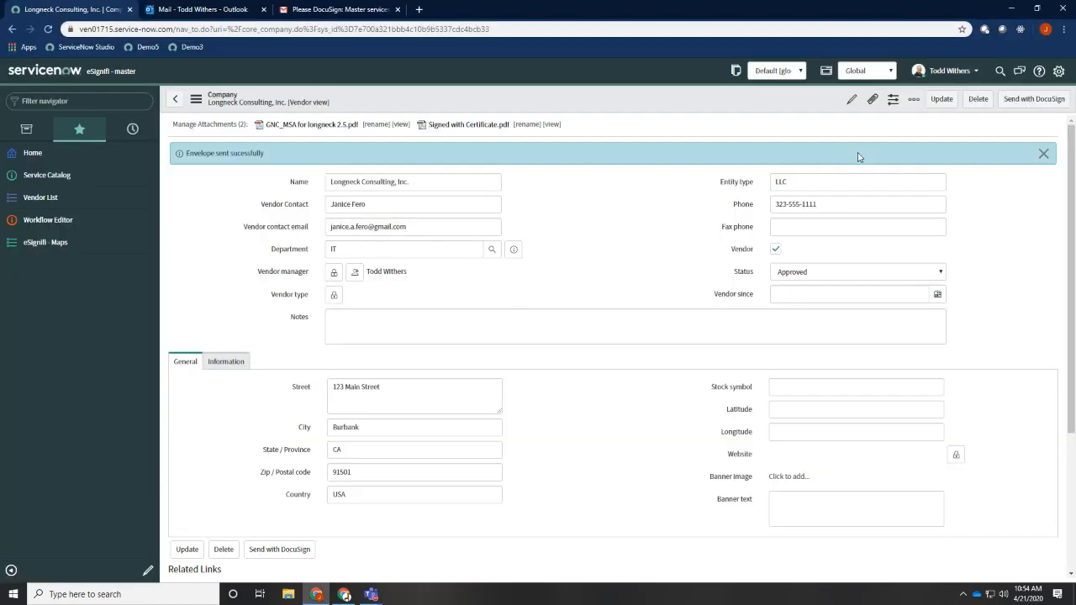
{"action": "left_click", "coordinate": [1043, 153]}
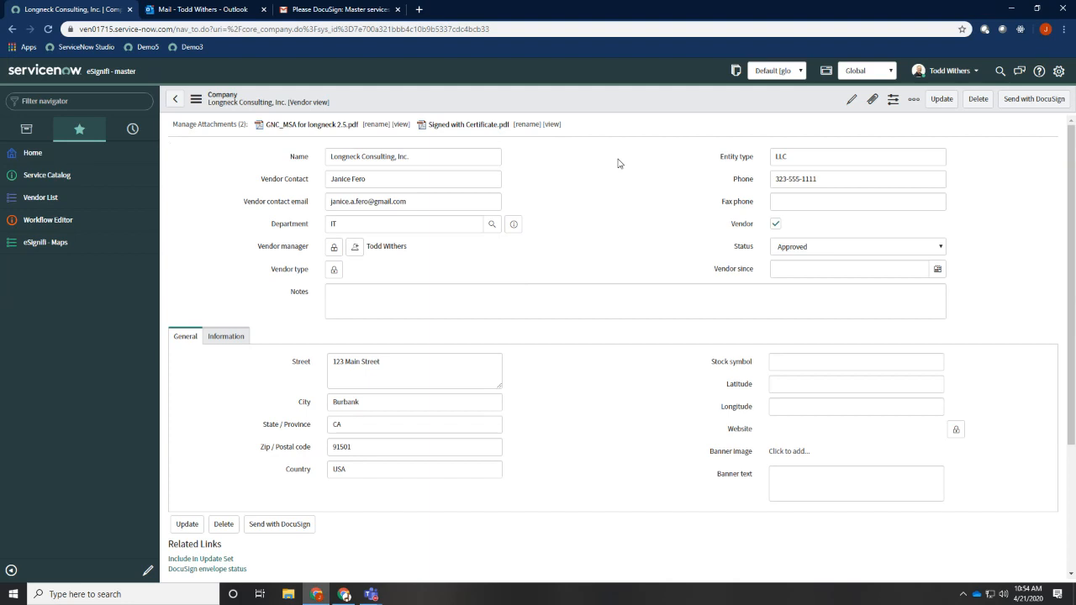
In the eSignifi MSA map, turn on embedded signing, make the Department Head an embedded recipient, and save the map
{"action": "key", "text": "alt+Tab"}
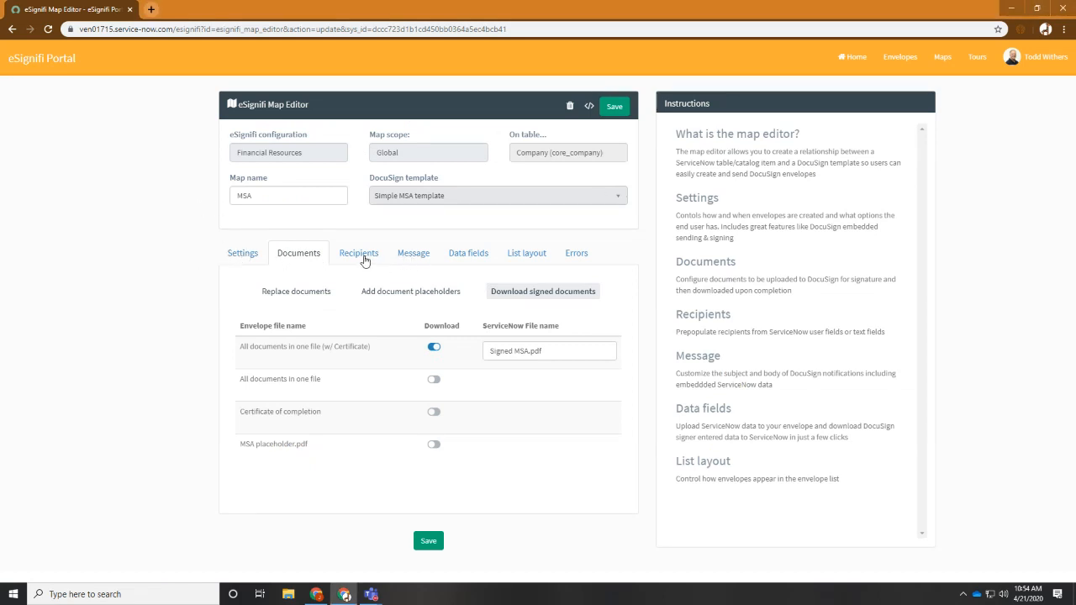
{"action": "left_click", "coordinate": [242, 257]}
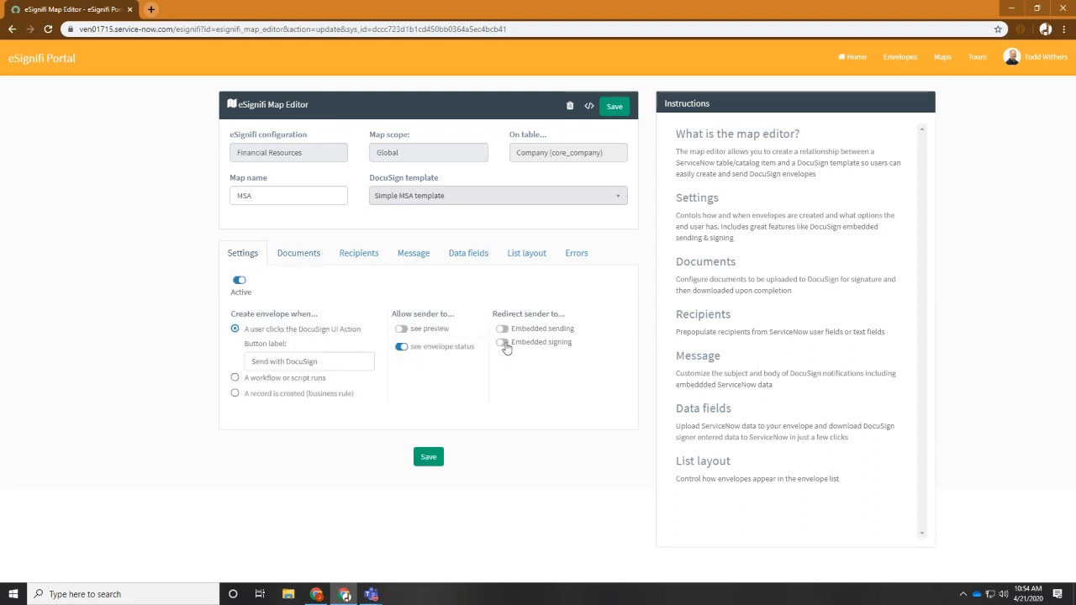
{"action": "left_click", "coordinate": [503, 344]}
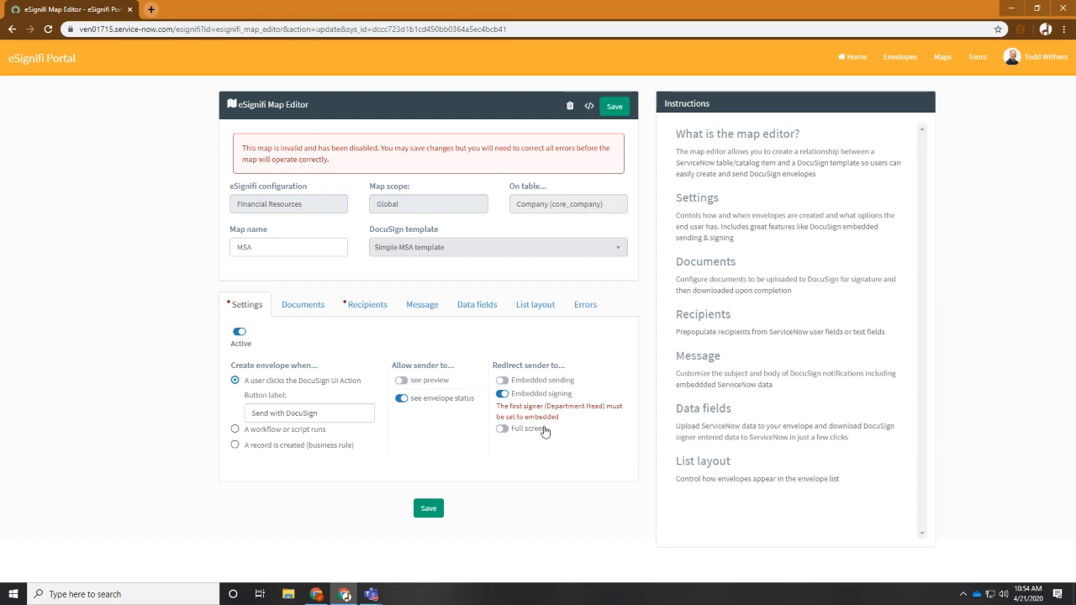
{"action": "left_click", "coordinate": [371, 310]}
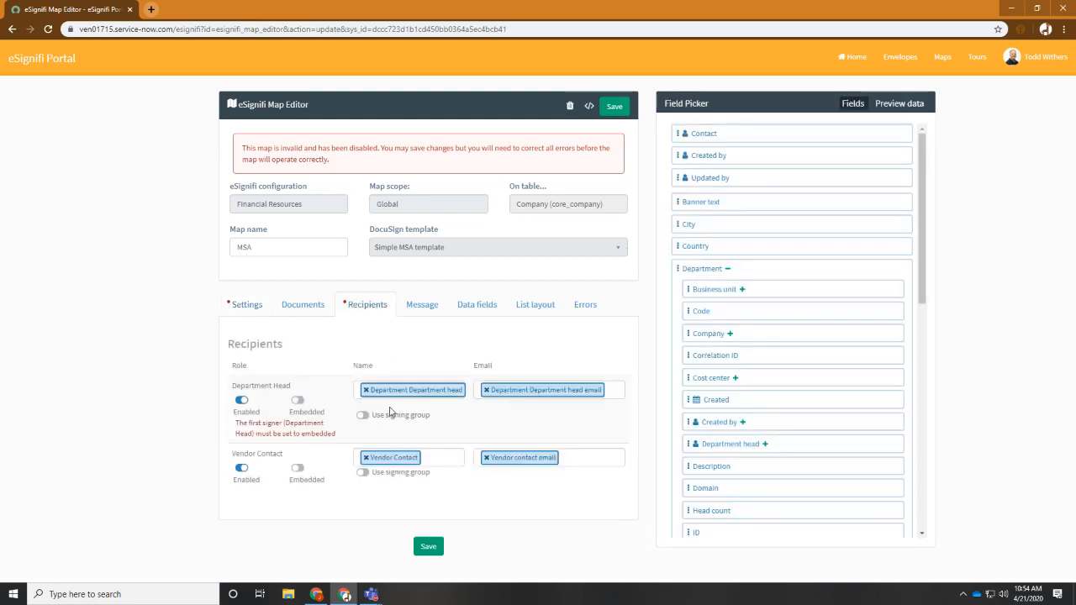
{"action": "left_click", "coordinate": [298, 398]}
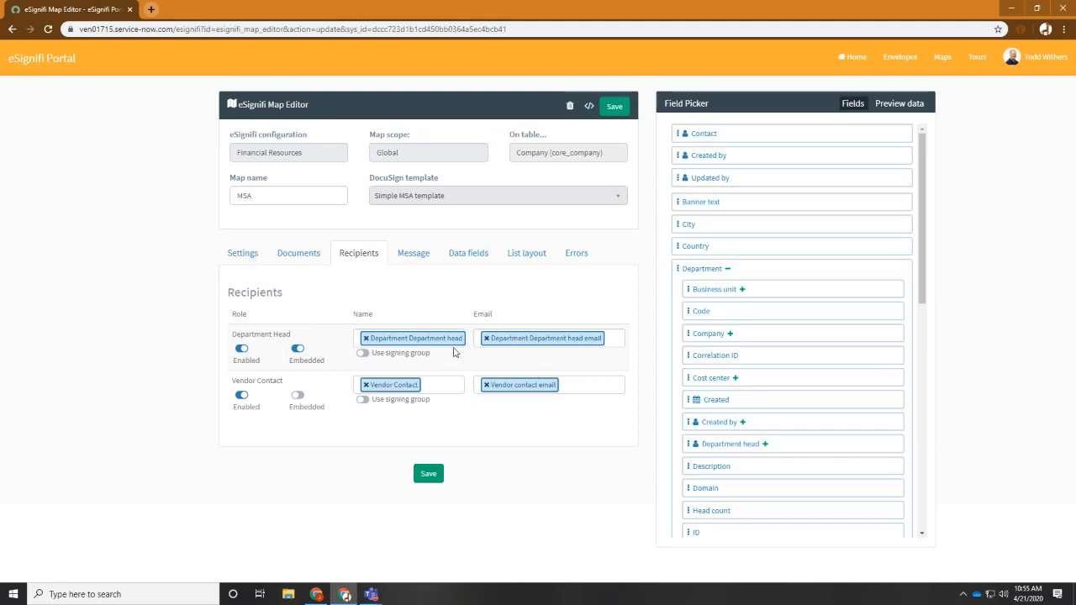
{"action": "left_click", "coordinate": [250, 256]}
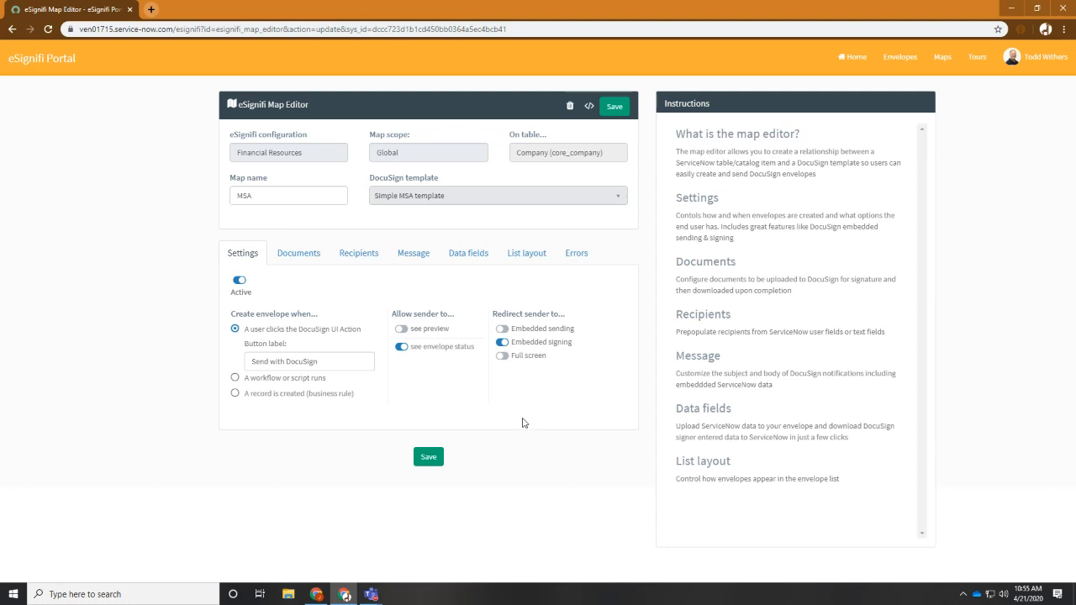
{"action": "left_click", "coordinate": [430, 459]}
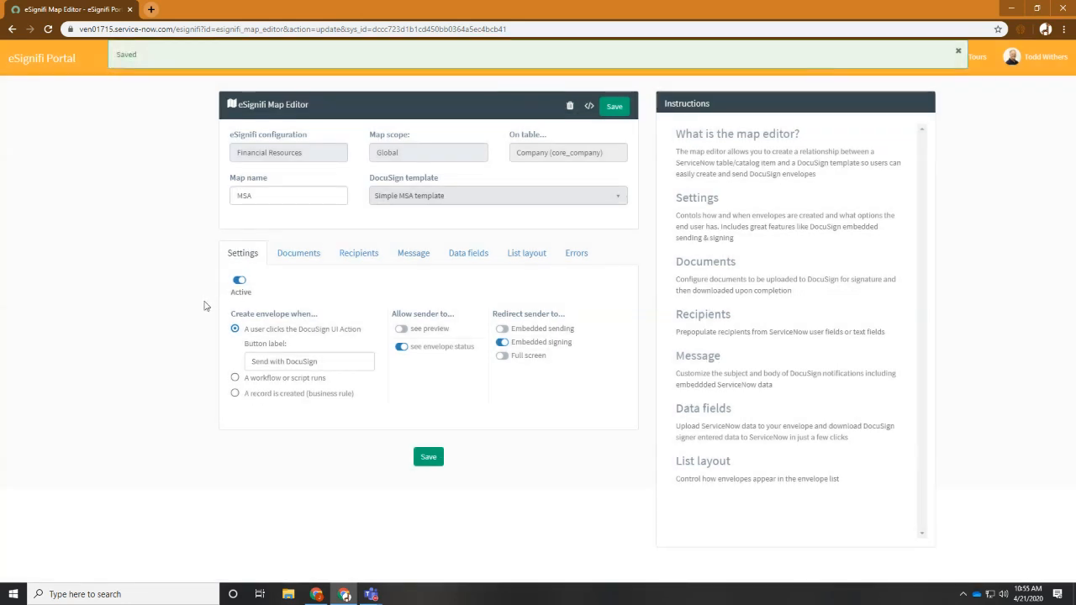
Switch back to the Longneck Consulting, Inc. vendor record in ServiceNow and send its agreement with DocuSign
{"action": "key", "text": "alt+Tab"}
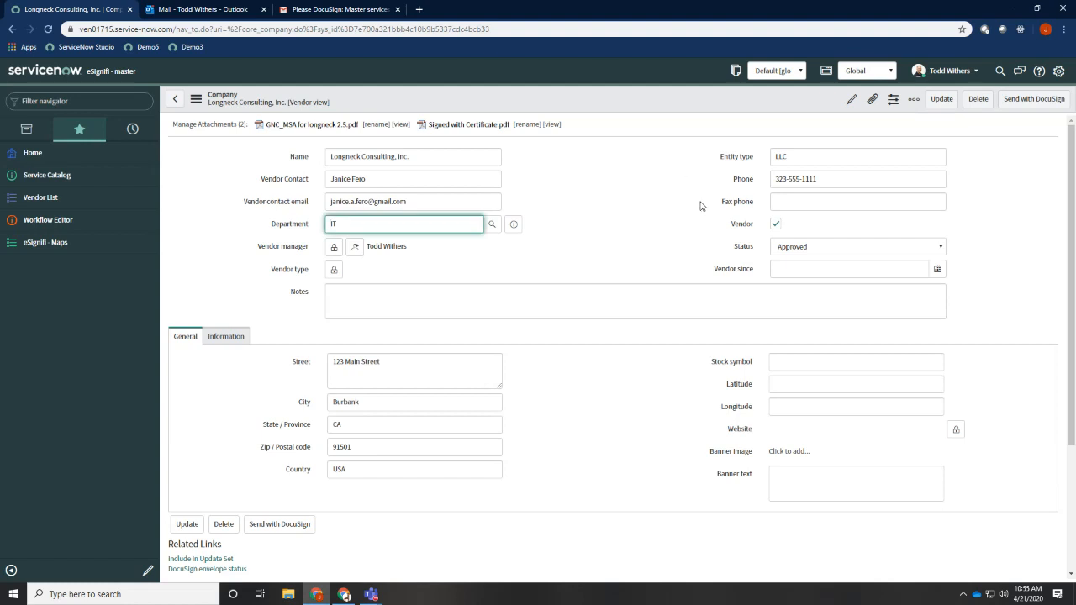
{"action": "left_click", "coordinate": [701, 205]}
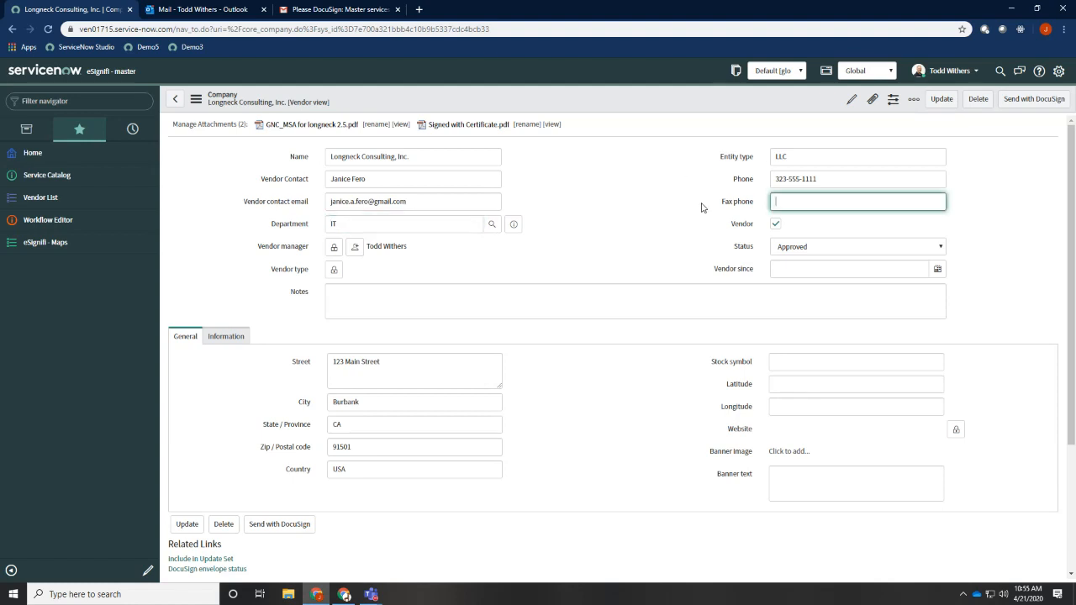
{"action": "left_click", "coordinate": [1045, 104]}
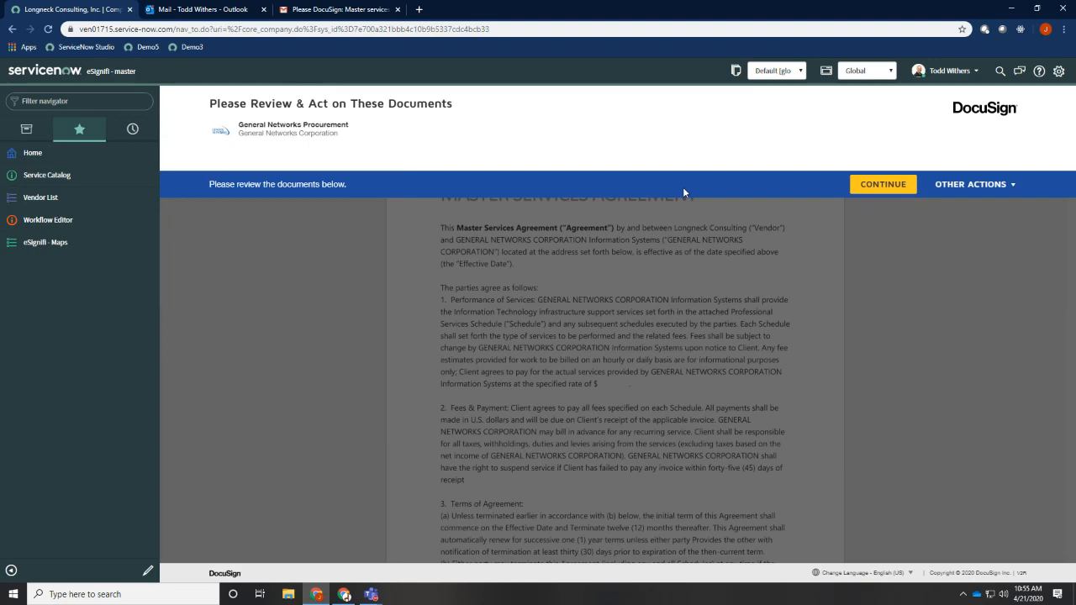
Sign the Master Services Agreement for General Networks Corp. in the embedded DocuSign session and finish signing
{"action": "left_click", "coordinate": [884, 186]}
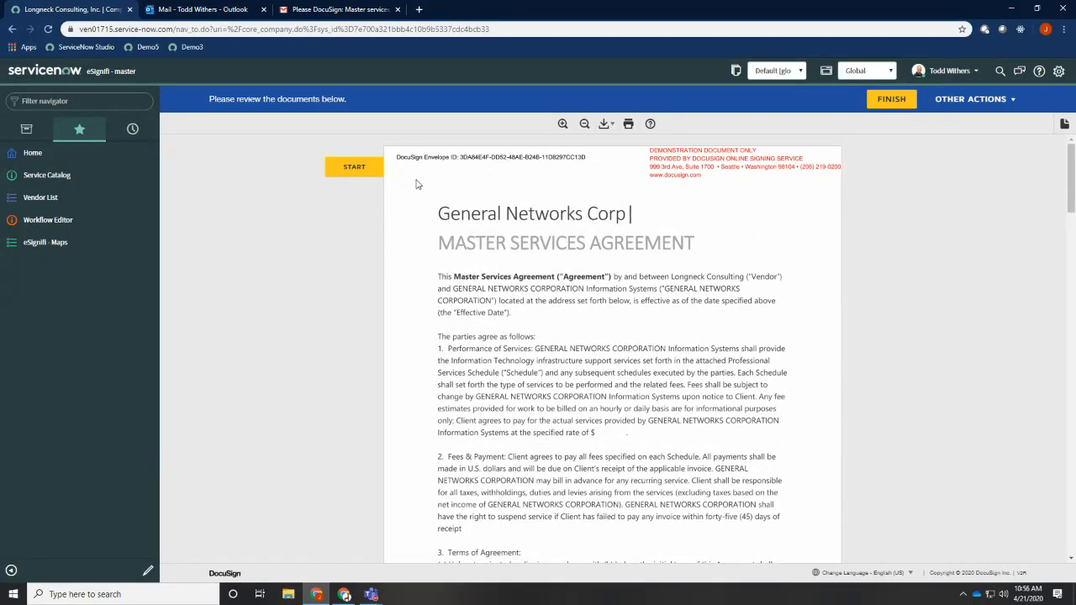
{"action": "left_click", "coordinate": [354, 167]}
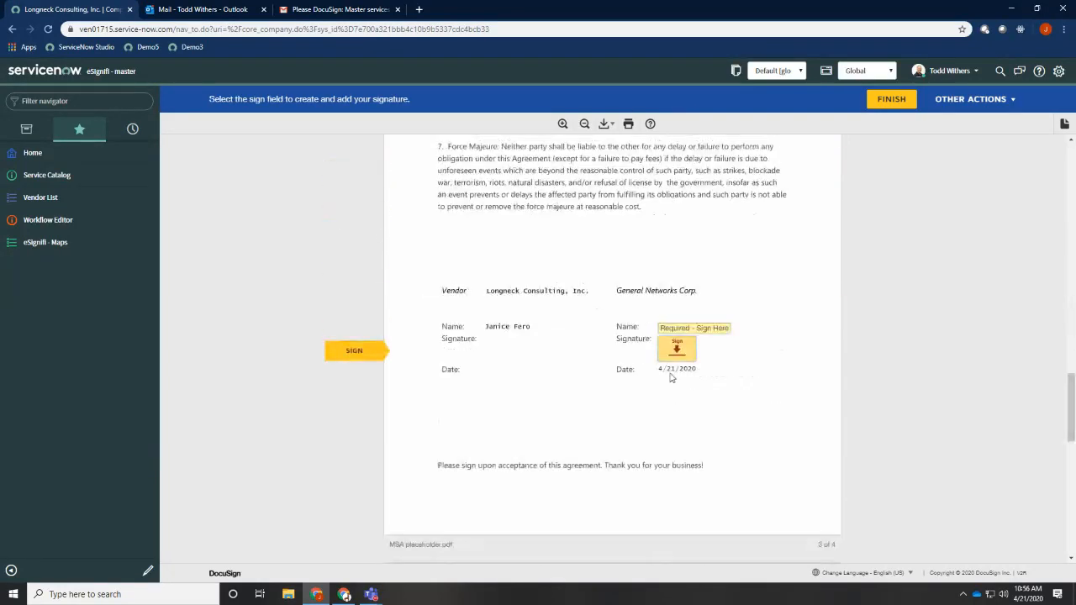
{"action": "left_click", "coordinate": [676, 353]}
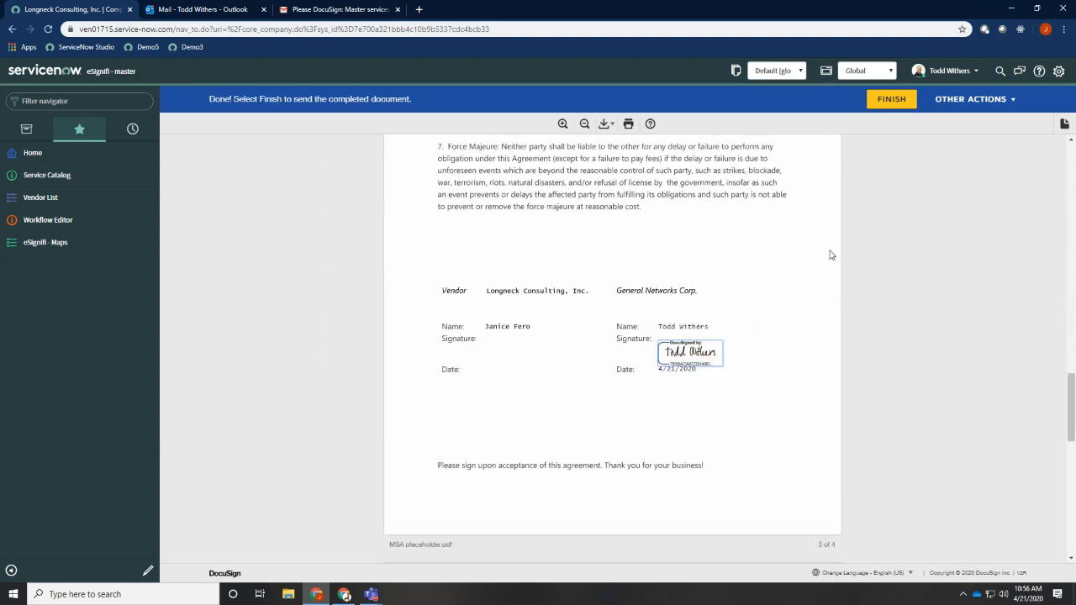
{"action": "left_click", "coordinate": [892, 99]}
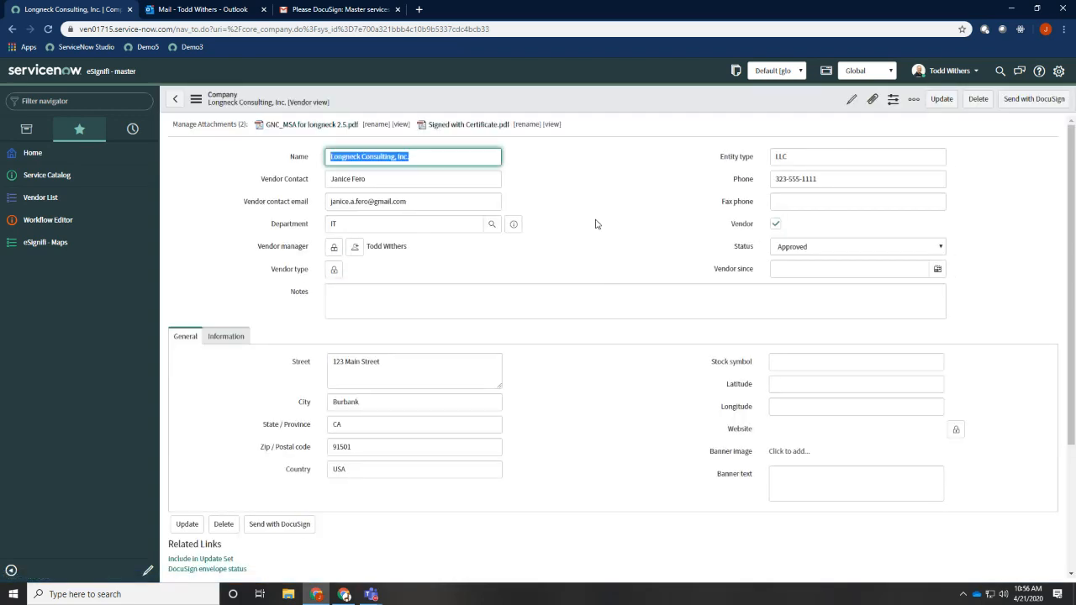
Open the newest DocuSign signing request in the vendor contact's Gmail inbox, then return to the vendor record in ServiceNow
{"action": "left_click", "coordinate": [307, 11]}
{"action": "left_click", "coordinate": [67, 151]}
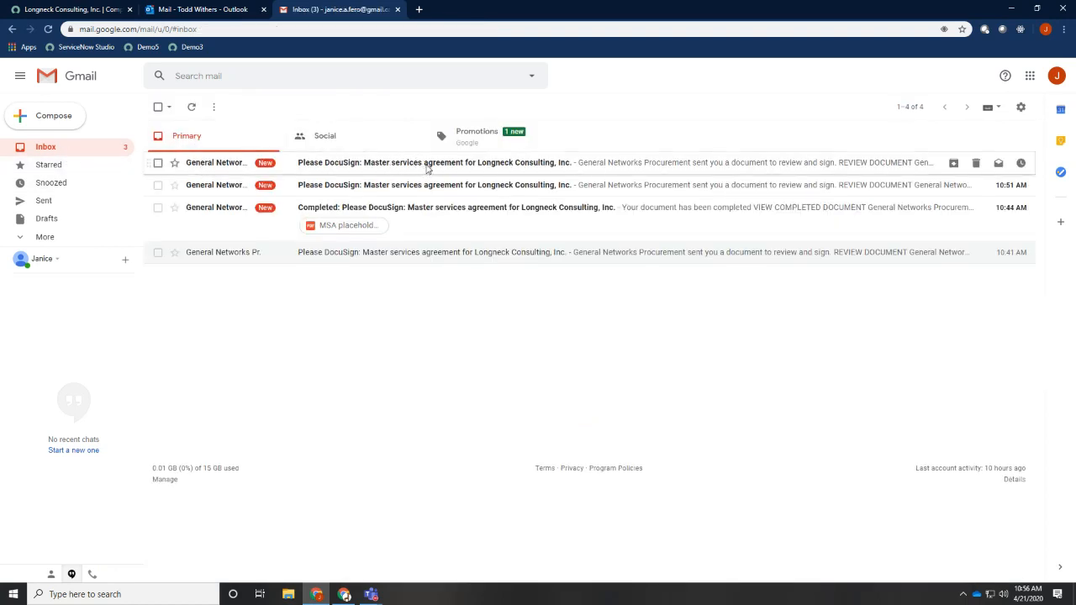
{"action": "left_click", "coordinate": [427, 166]}
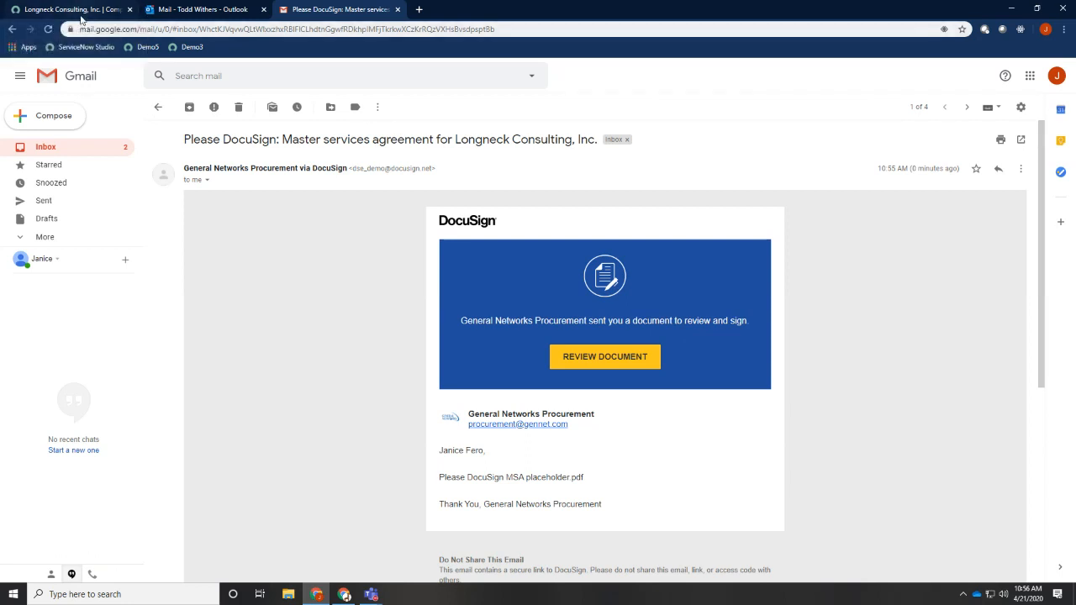
{"action": "left_click", "coordinate": [81, 12]}
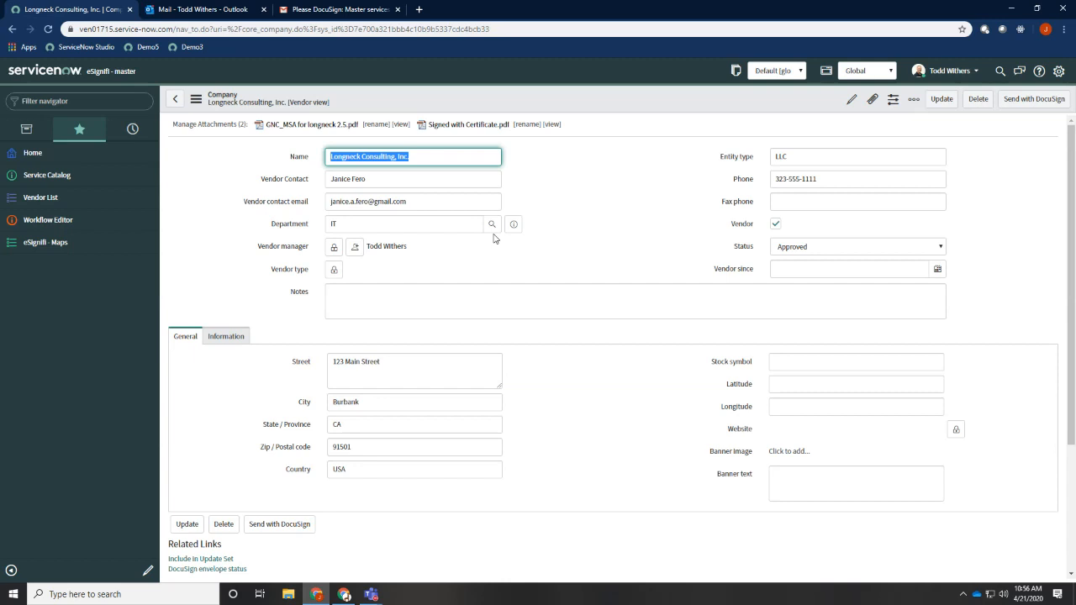
{"action": "left_click", "coordinate": [609, 187]}
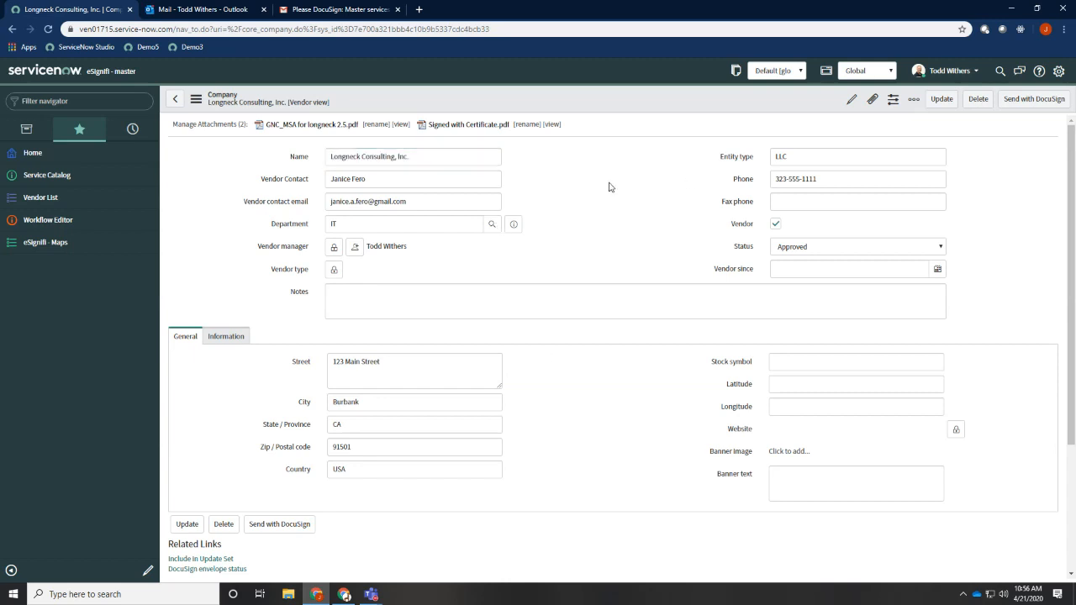